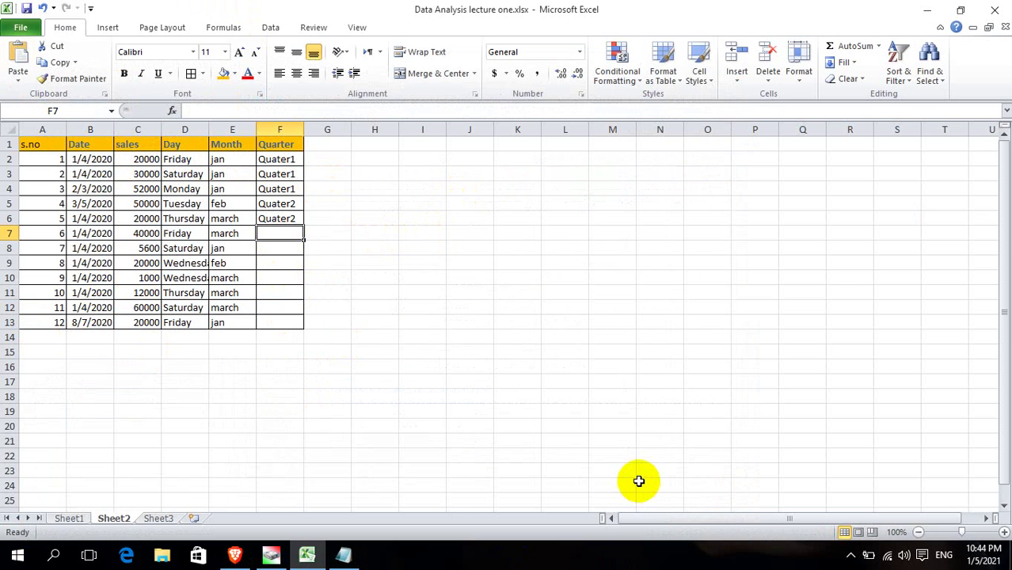
text(q)
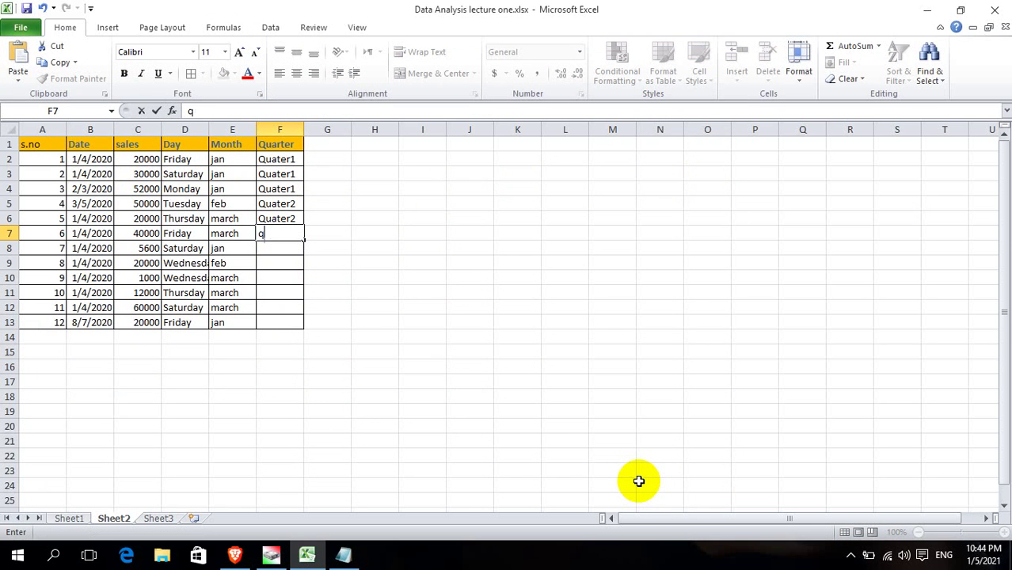
key(Tab)
key(Left)
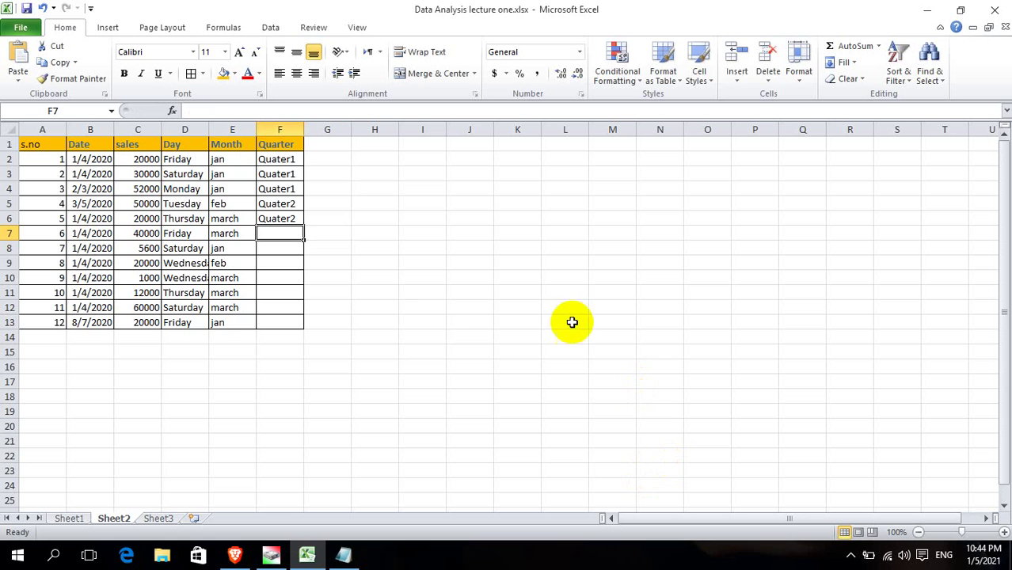
Copy the Quarter entries in F4:F6 and paste them into F7:F9 and F10:F12.
drag(281, 190, 292, 217)
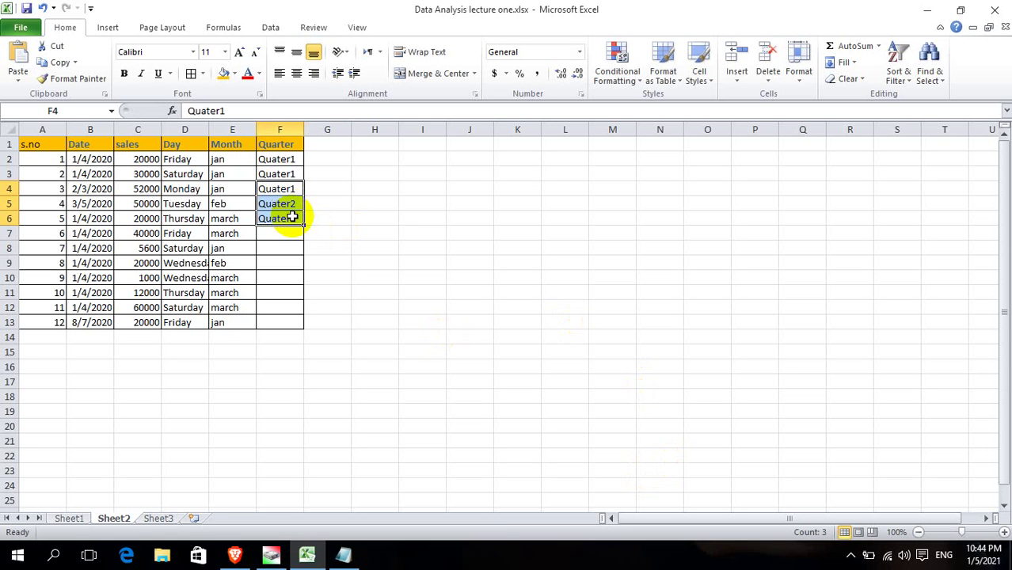
key(ctrl+c)
click(290, 236)
key(ctrl+v)
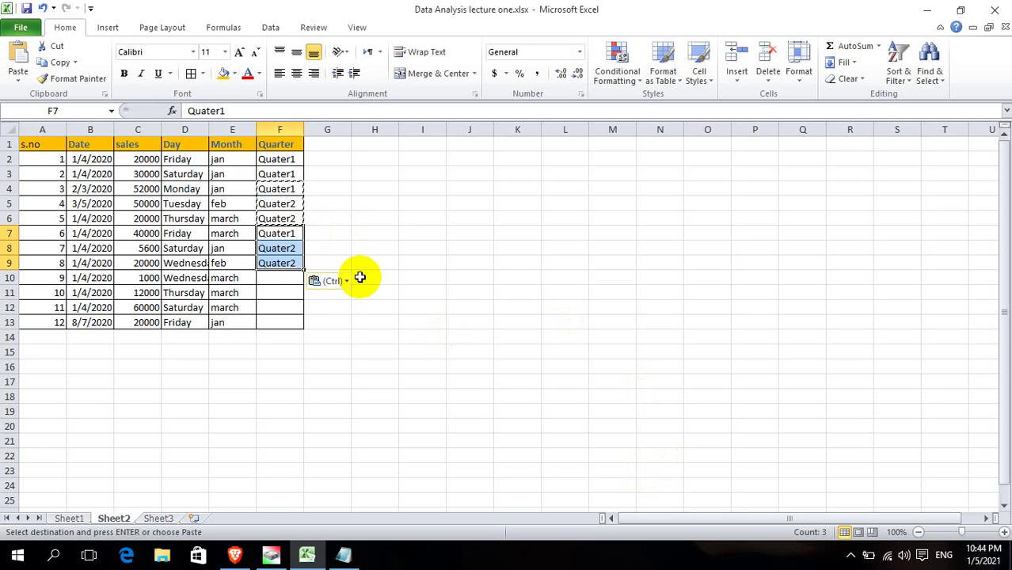
click(278, 278)
key(ctrl+v)
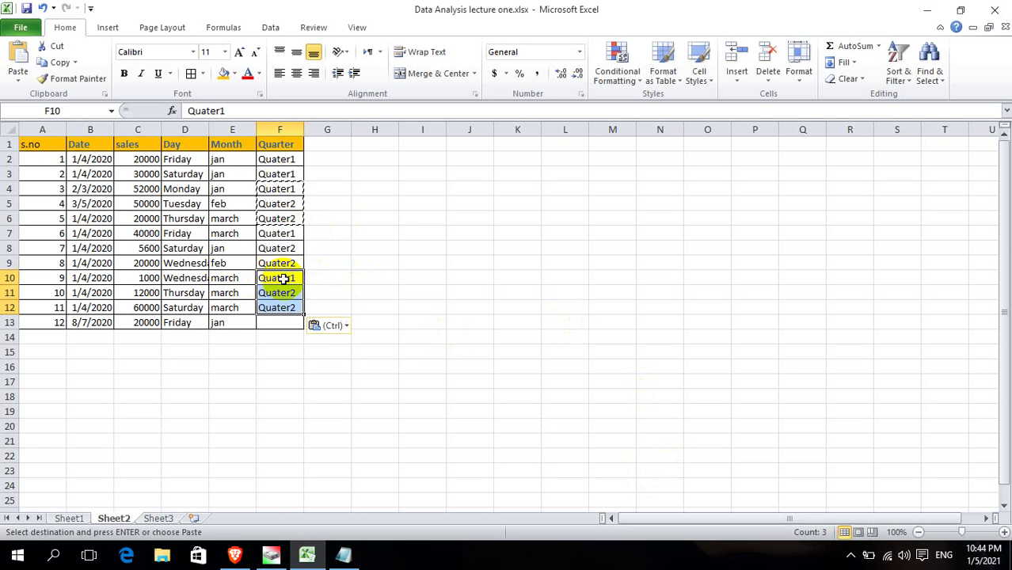
Change the Quarter entries in F9 and F11 to Quater3.
click(291, 264)
key(F2)
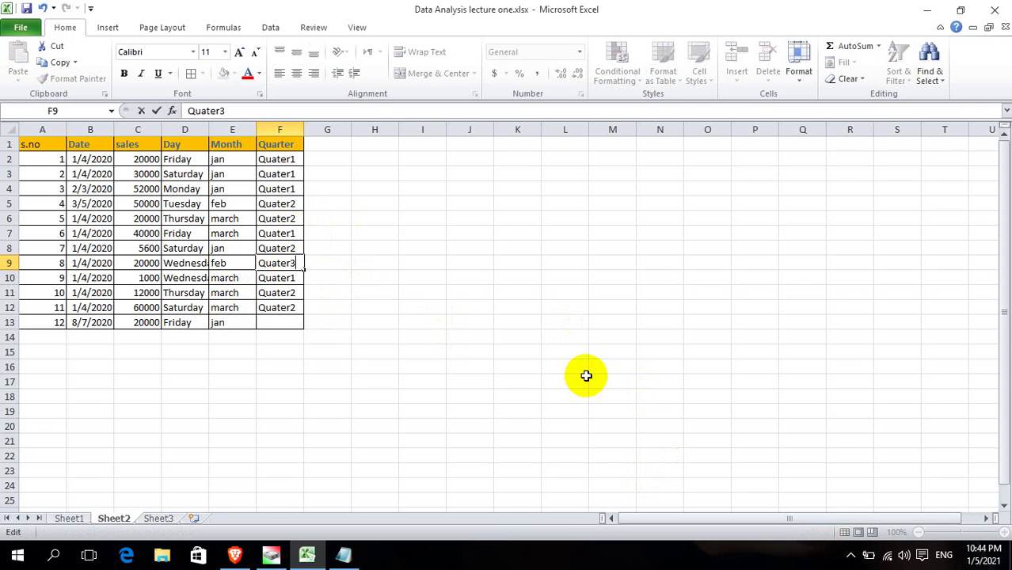
key(Return)
key(Return)
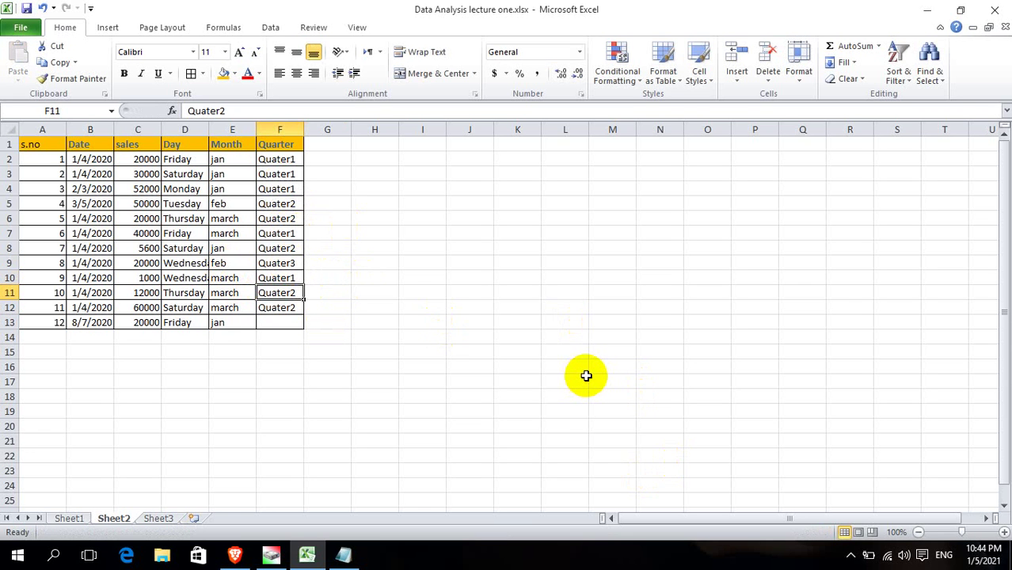
key(F2)
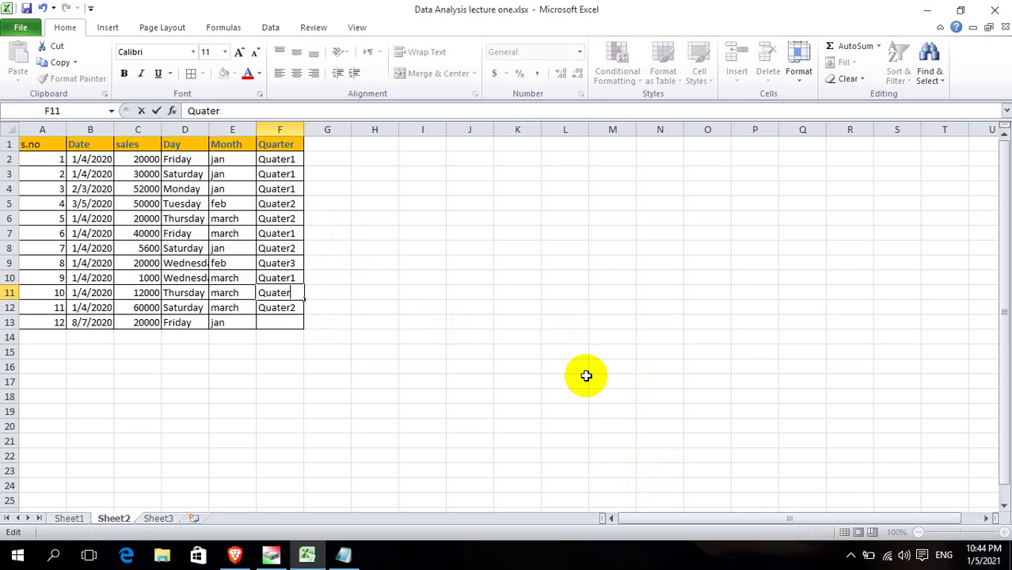
text(3)
key(Return)
Change the Quarter entry for the Monday record in F4 to Quater3.
key(Up)
key(Up)
key(Up)
key(Up)
key(Up)
key(Up)
key(Up)
key(Up)
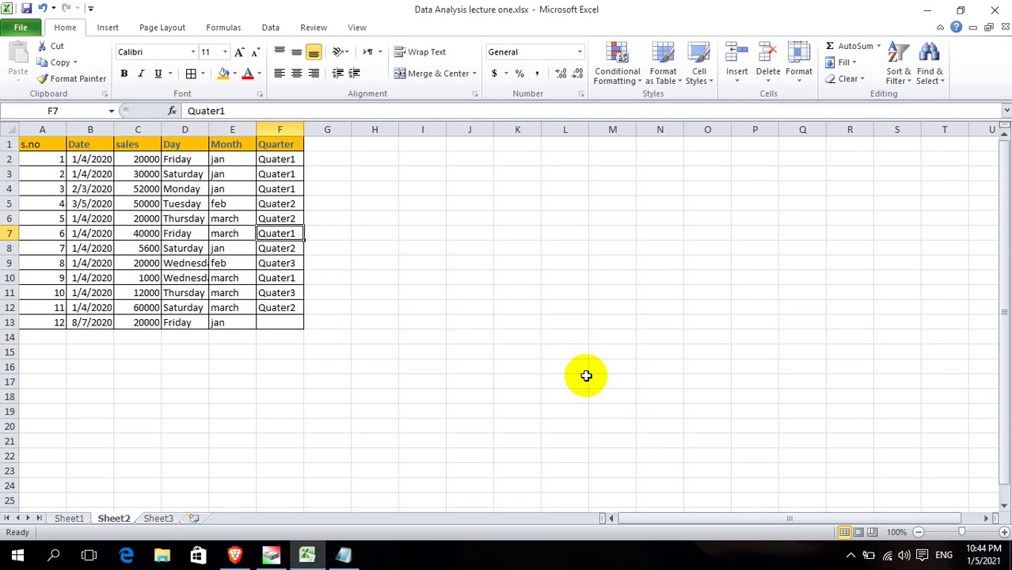
key(F2)
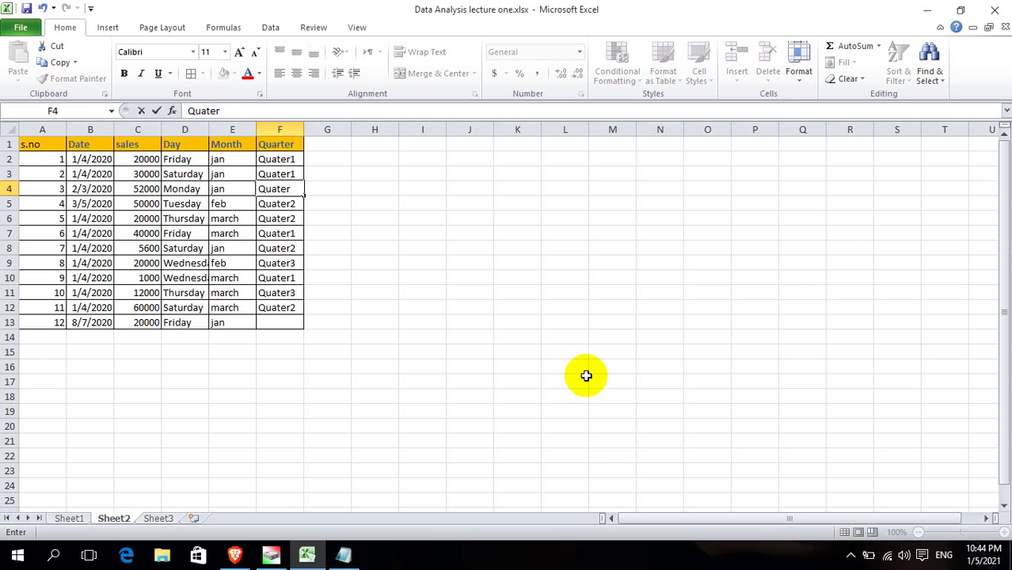
text(3)
key(Return)
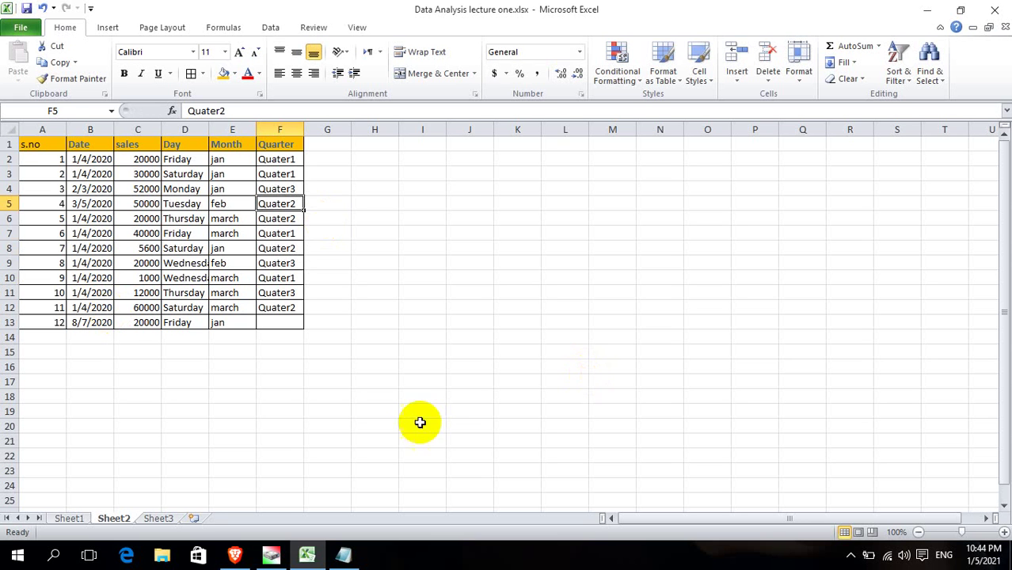
click(420, 202)
drag(93, 150, 289, 308)
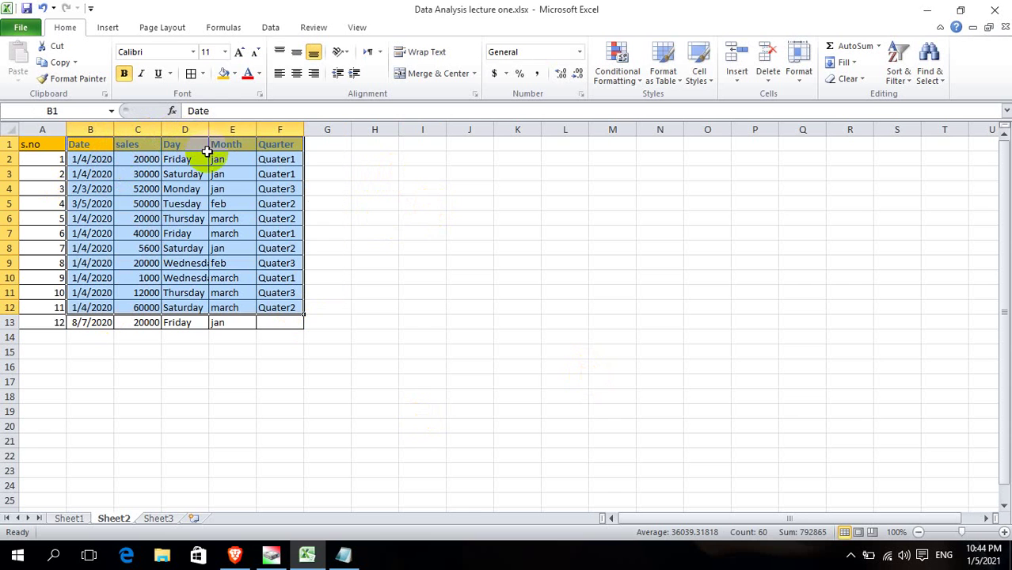
click(171, 166)
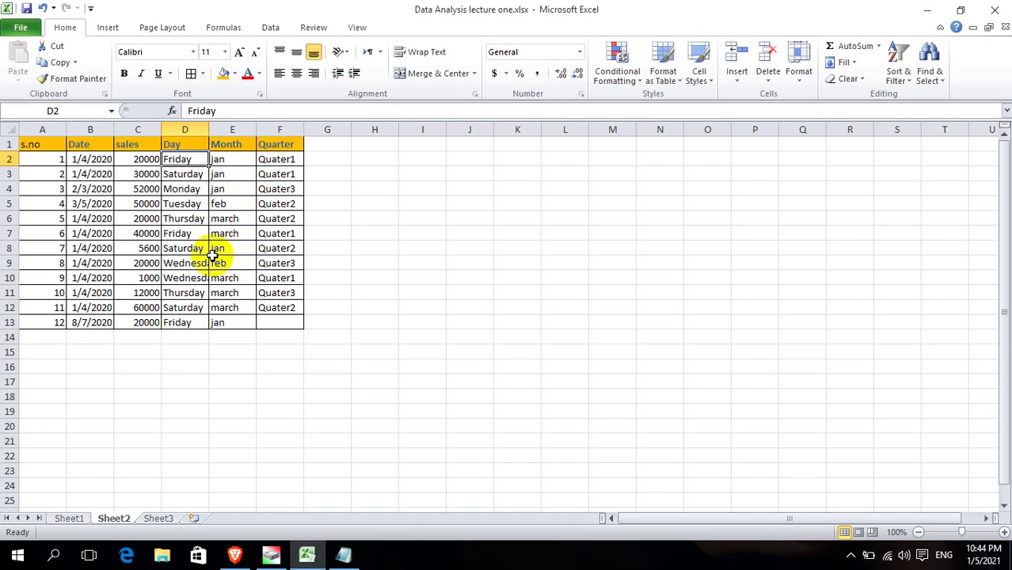
click(278, 156)
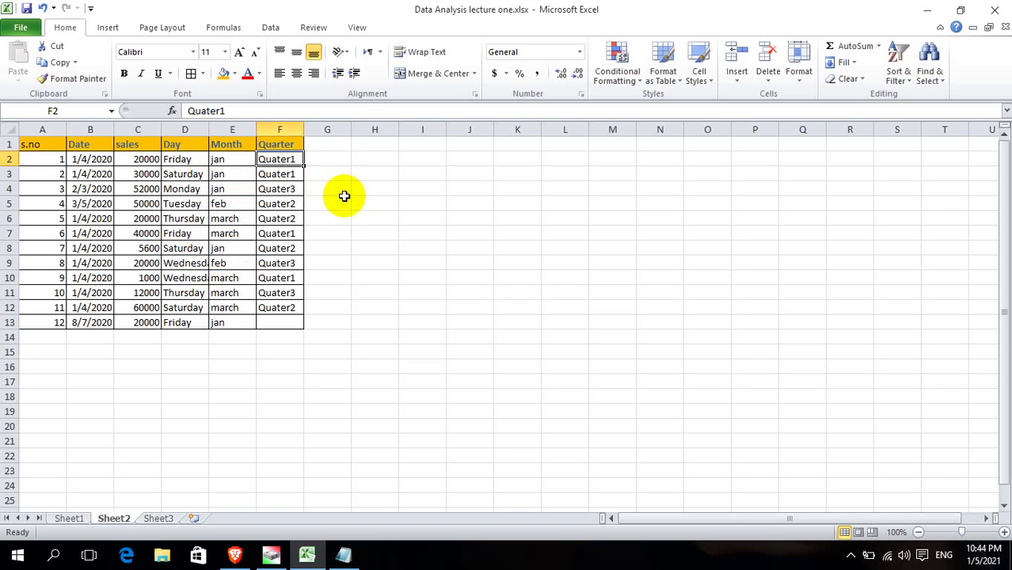
Start a summary table with the heading "Daily sale" in K6 and "Day" in J6.
click(529, 218)
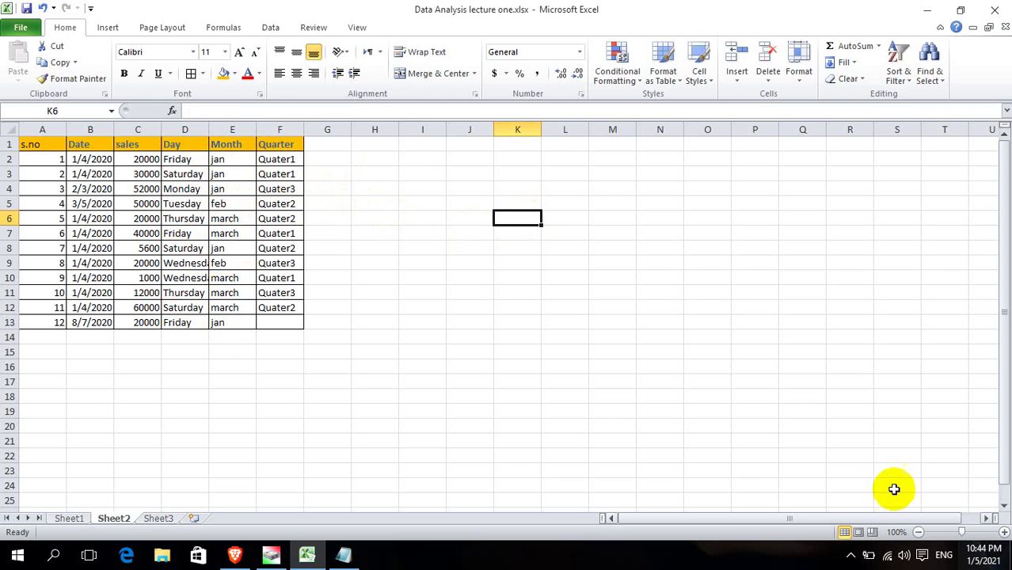
text(DAI)
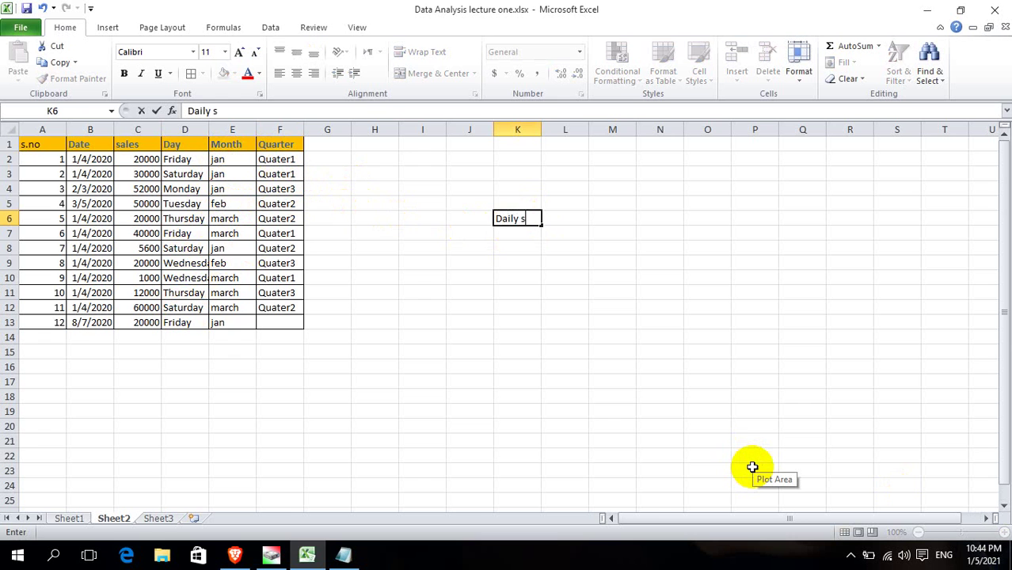
key(Tab)
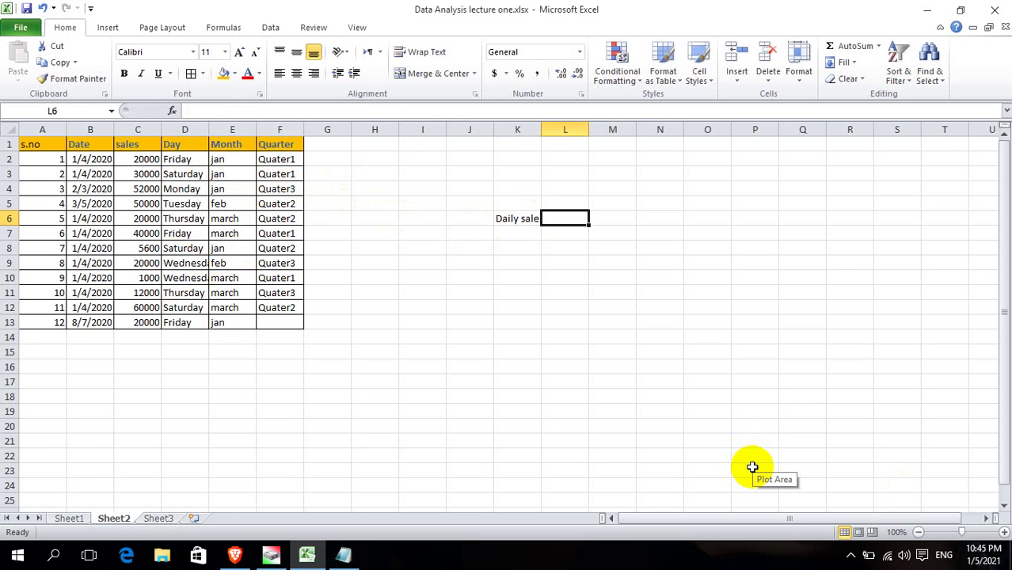
key(Left)
key(Left)
text(Day)
key(Return)
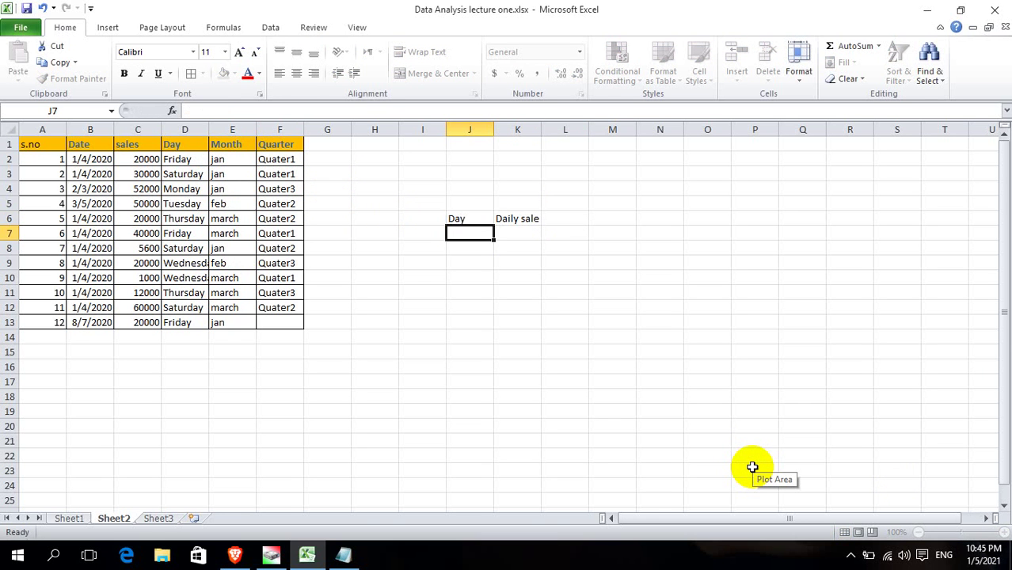
Enter Friday and Saturday in J7 and J8 under the Day heading.
text(Frida)
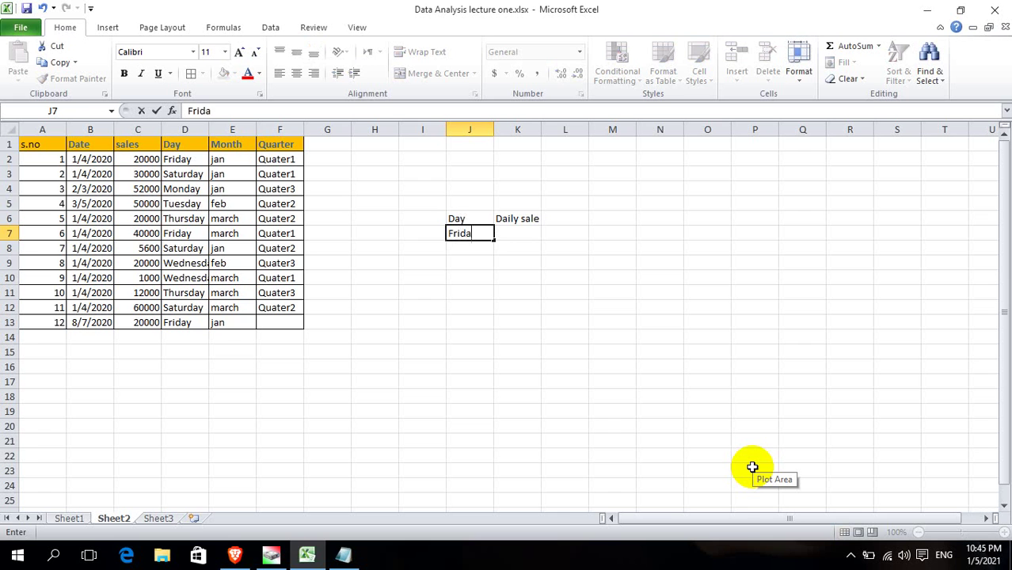
text(y)
key(Return)
text(sa)
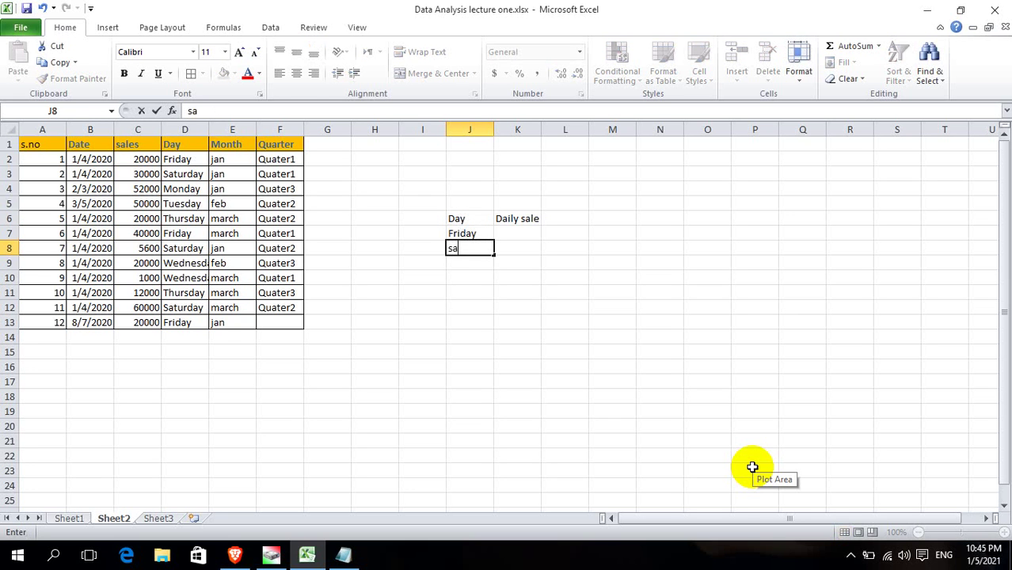
text(turday)
key(Return)
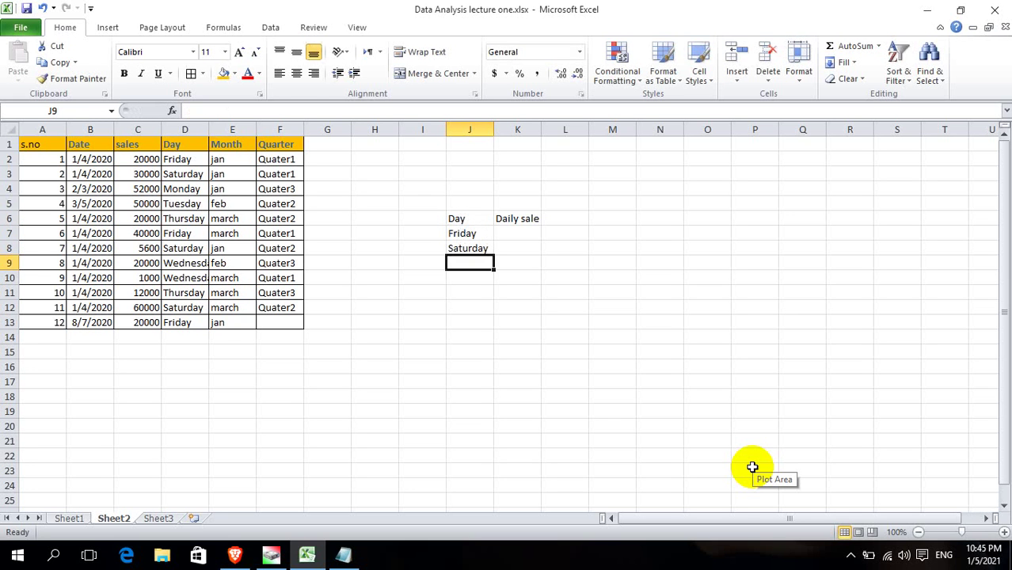
Continue the day list with Tuesday, Thursday and Wednesday in J9 to J11.
text(s)
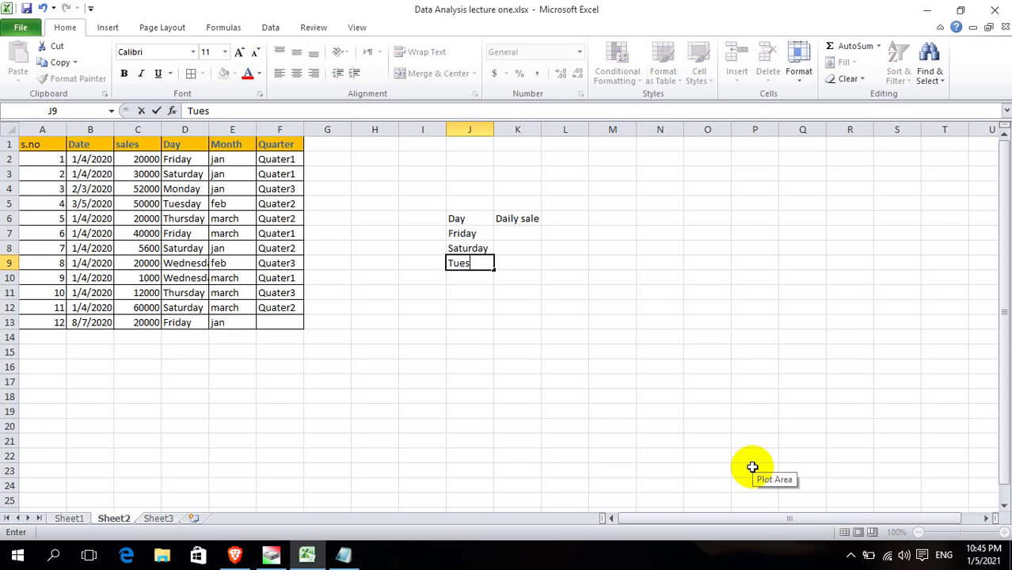
text(uy)
key(Return)
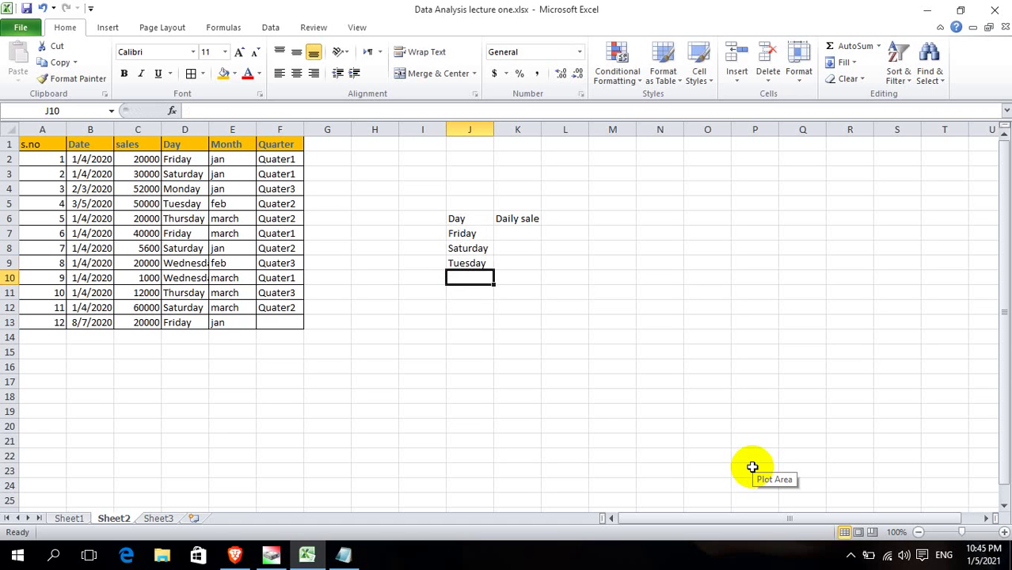
text(thu)
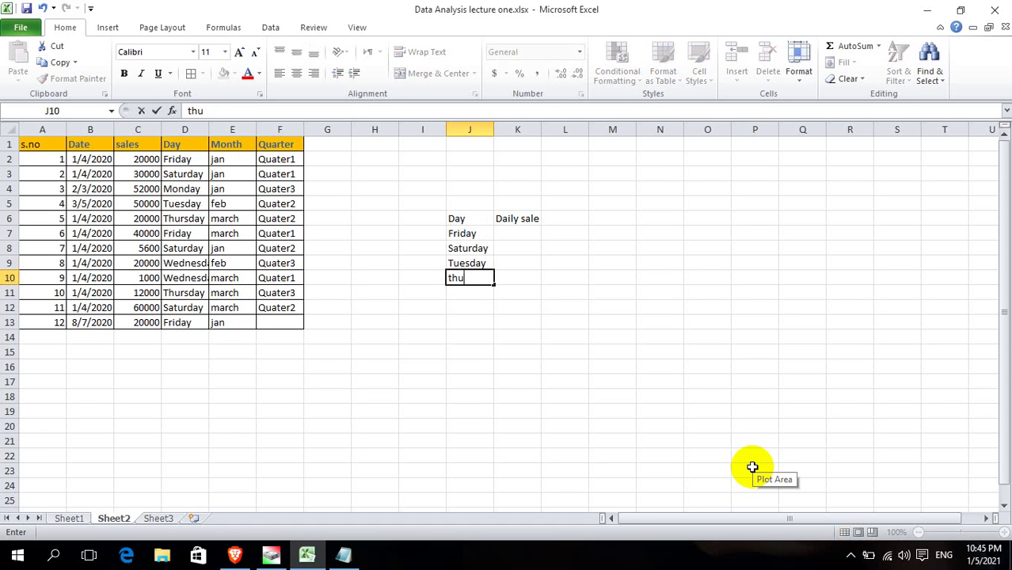
text(rsday)
key(Return)
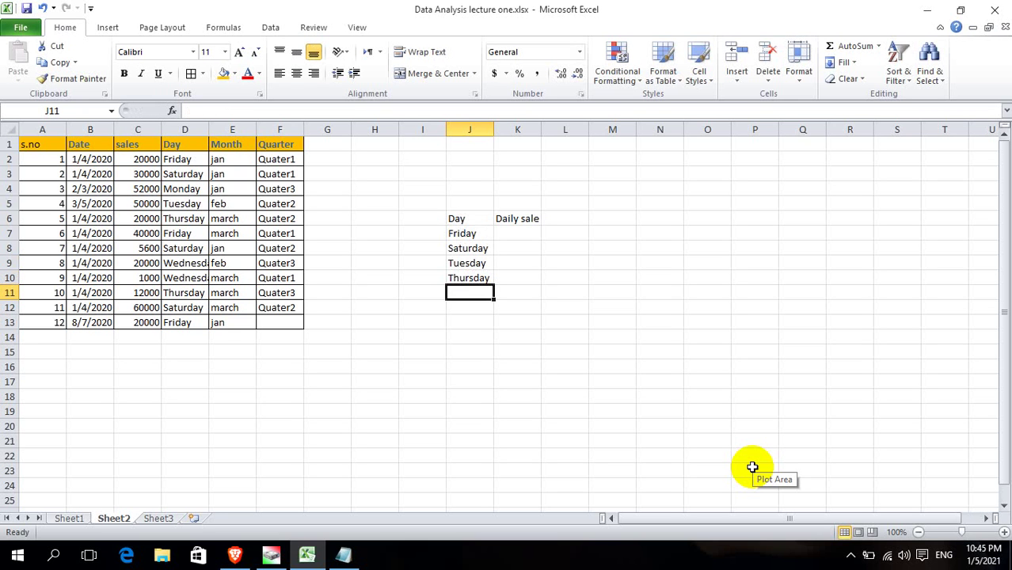
text(wednesday)
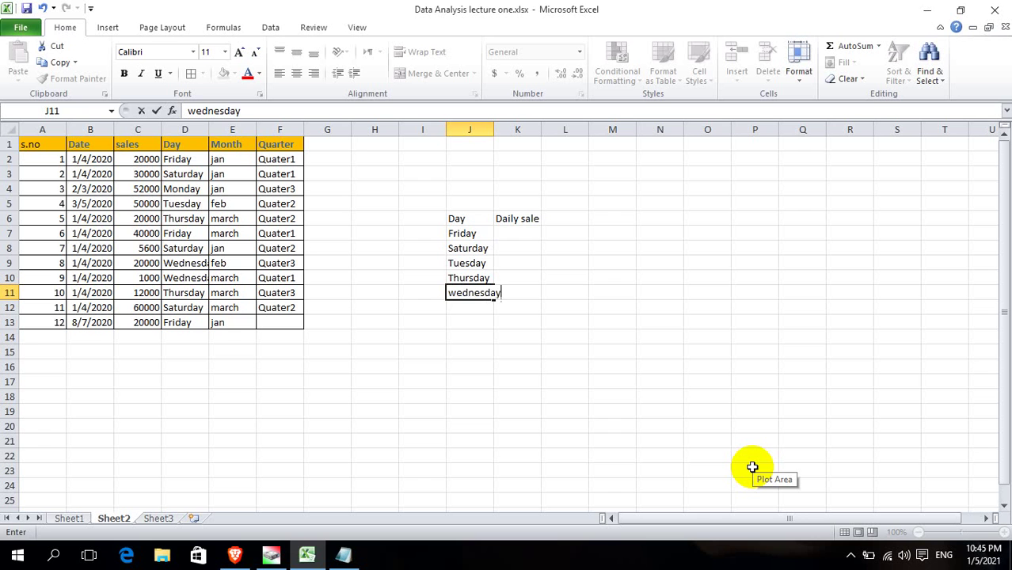
key(Return)
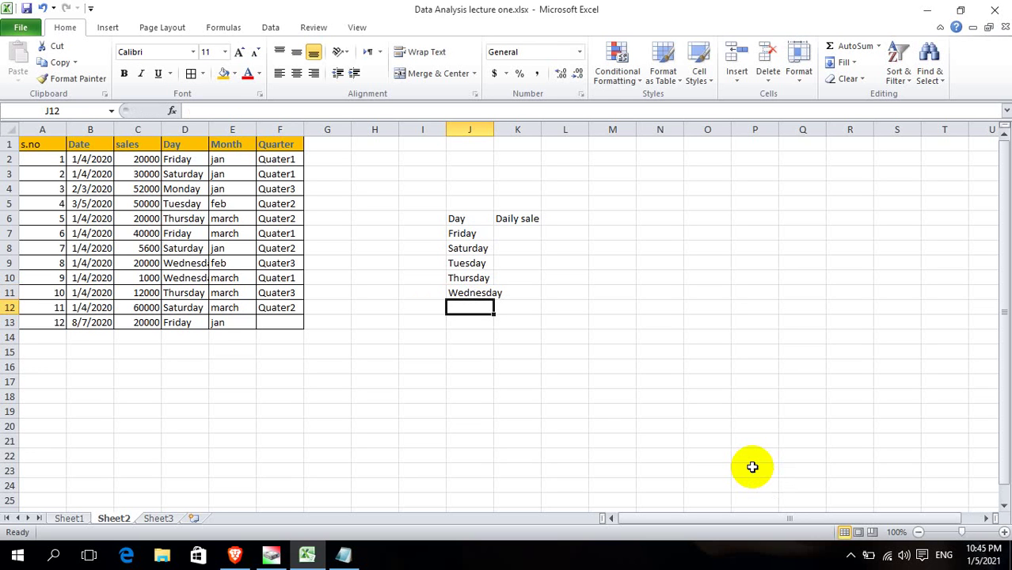
Check the listed days and add the missing Monday in J12.
click(473, 232)
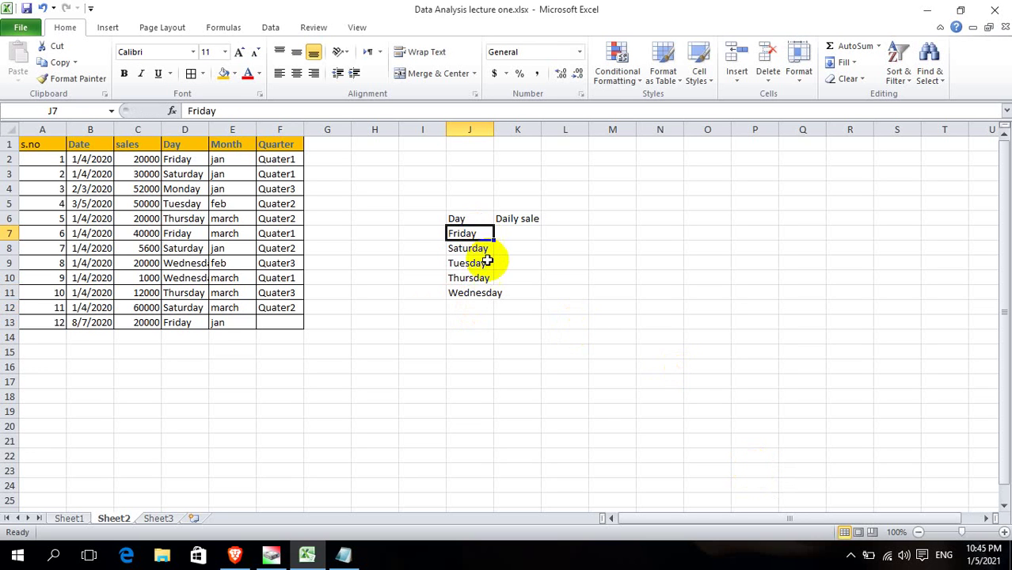
click(483, 250)
click(477, 264)
click(474, 278)
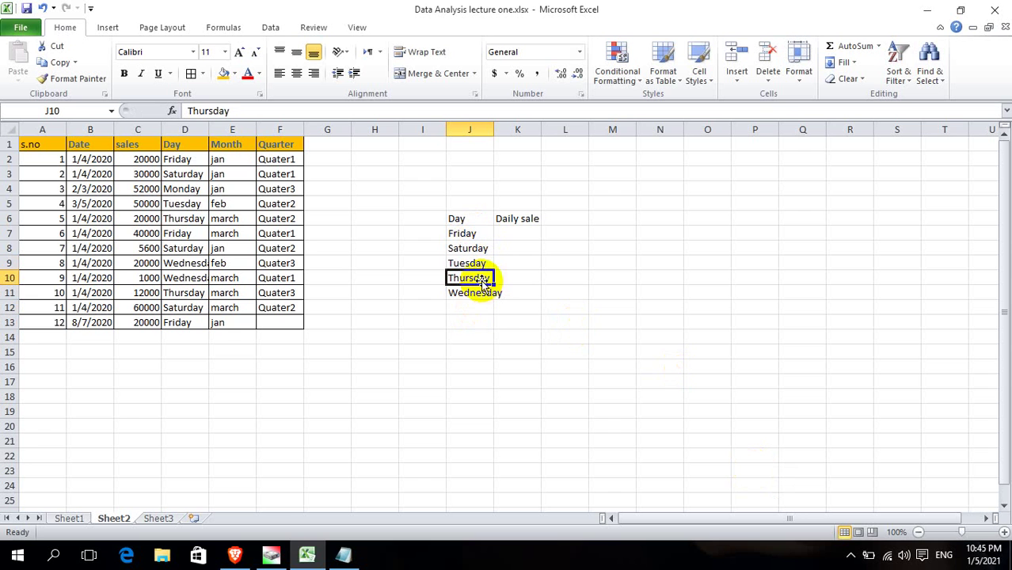
click(476, 312)
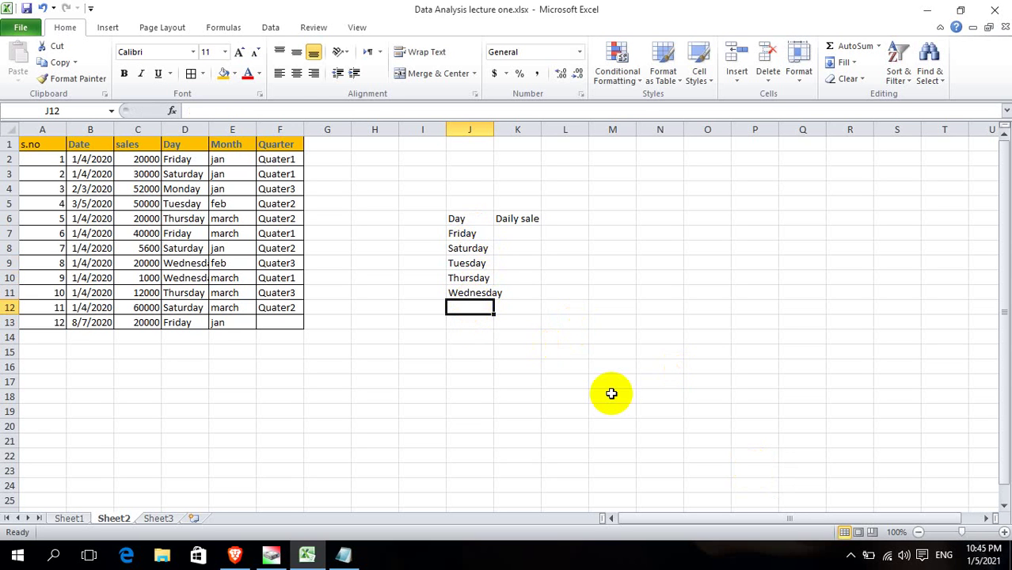
text(Monday)
key(Return)
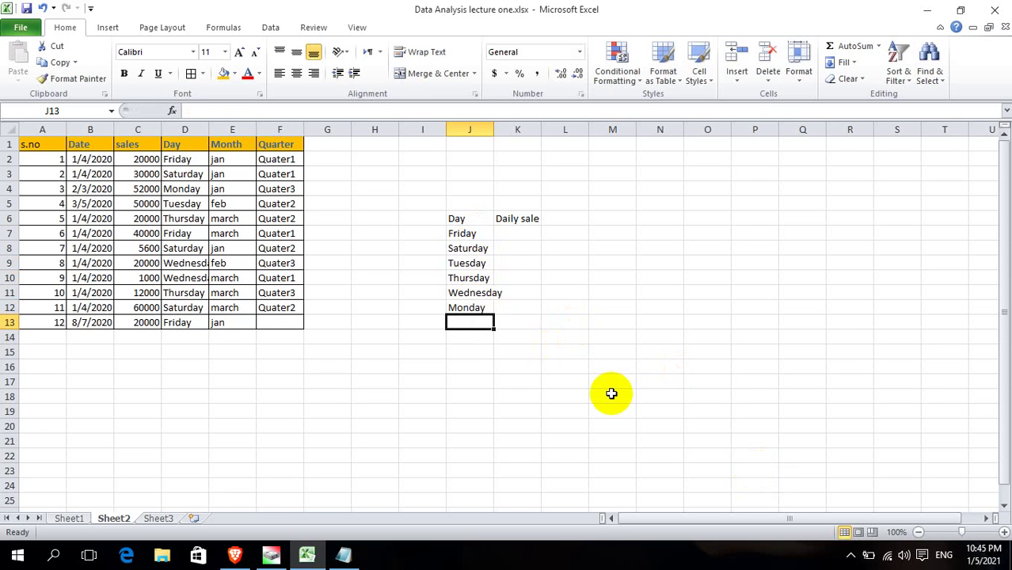
key(Right)
key(Right)
key(Up)
key(Up)
key(Up)
key(Up)
key(Up)
key(Left)
key(Up)
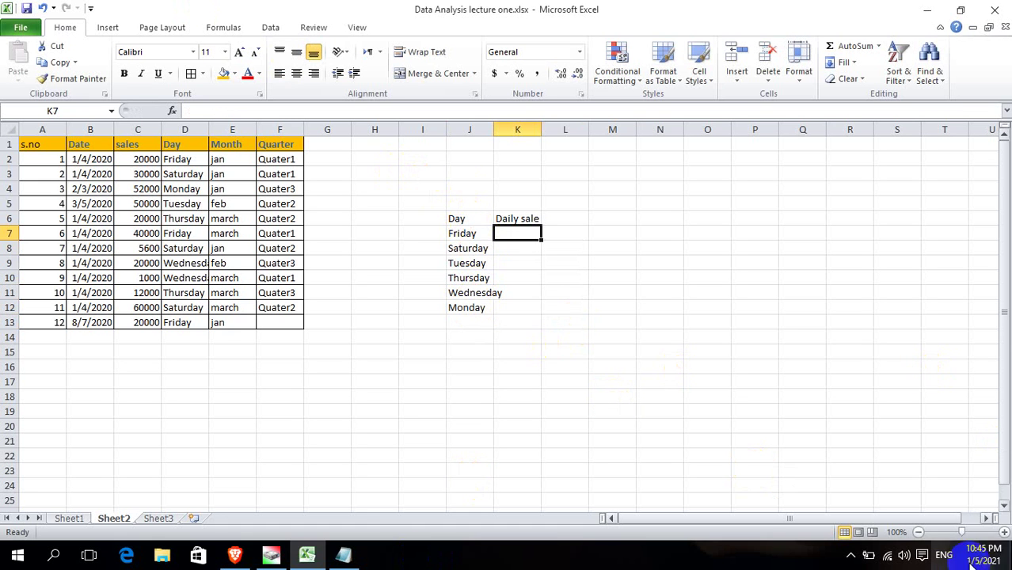
click(851, 554)
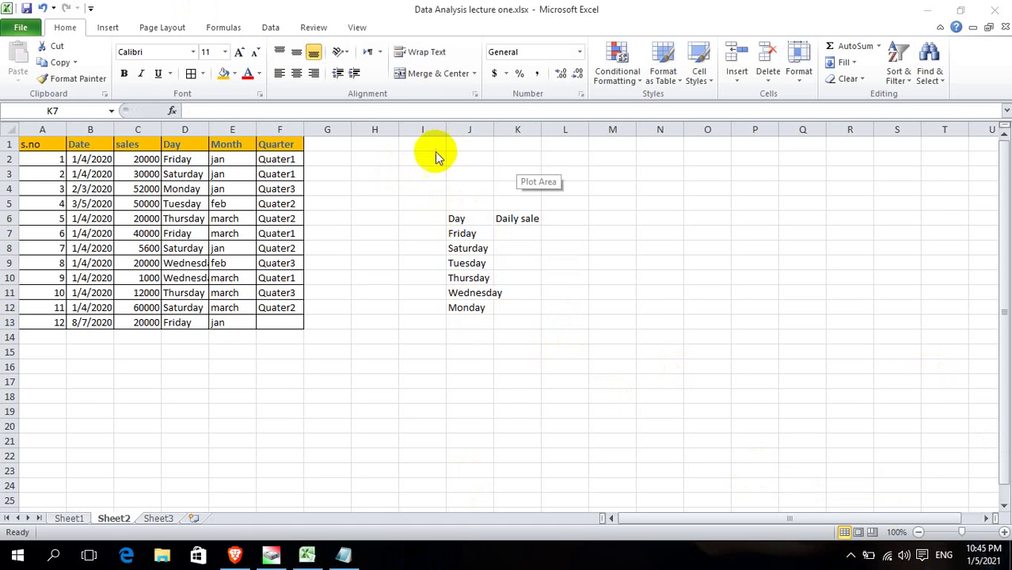
Apply all borders to the summary table range J6:M12.
drag(458, 218, 615, 303)
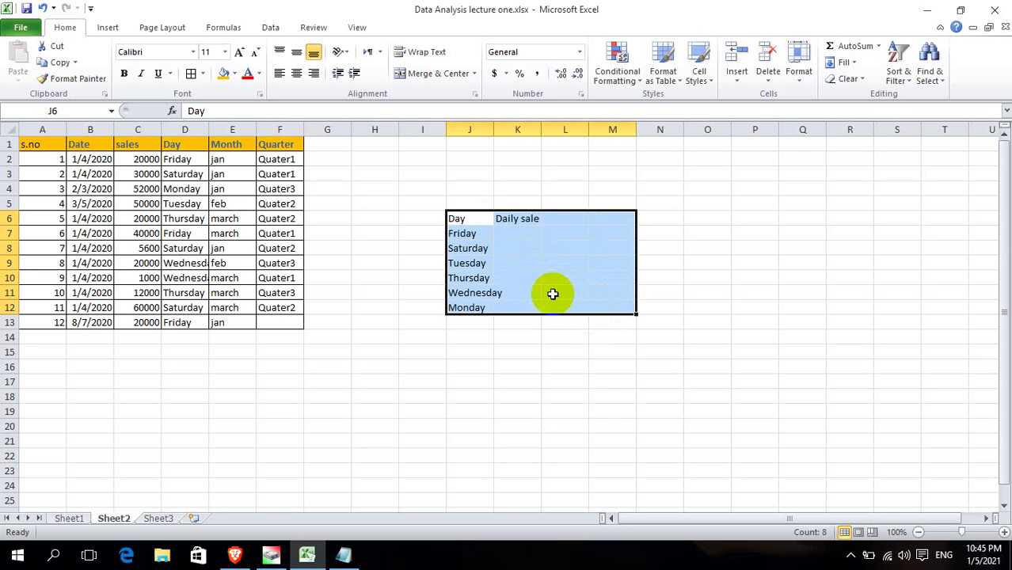
click(191, 73)
click(523, 275)
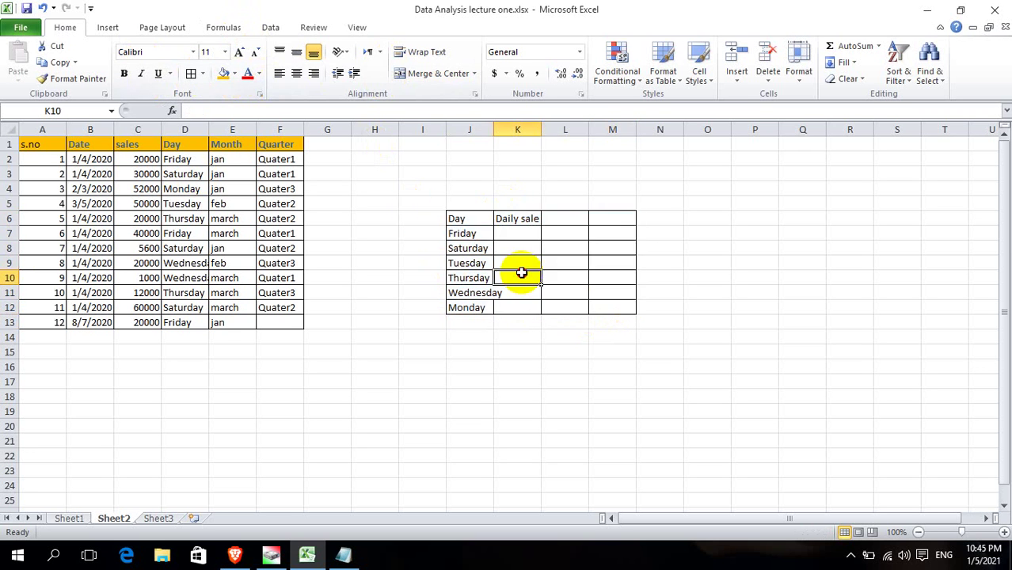
Fill the summary table's header row J6:M6 with light blue and make its text bold.
drag(450, 217, 626, 210)
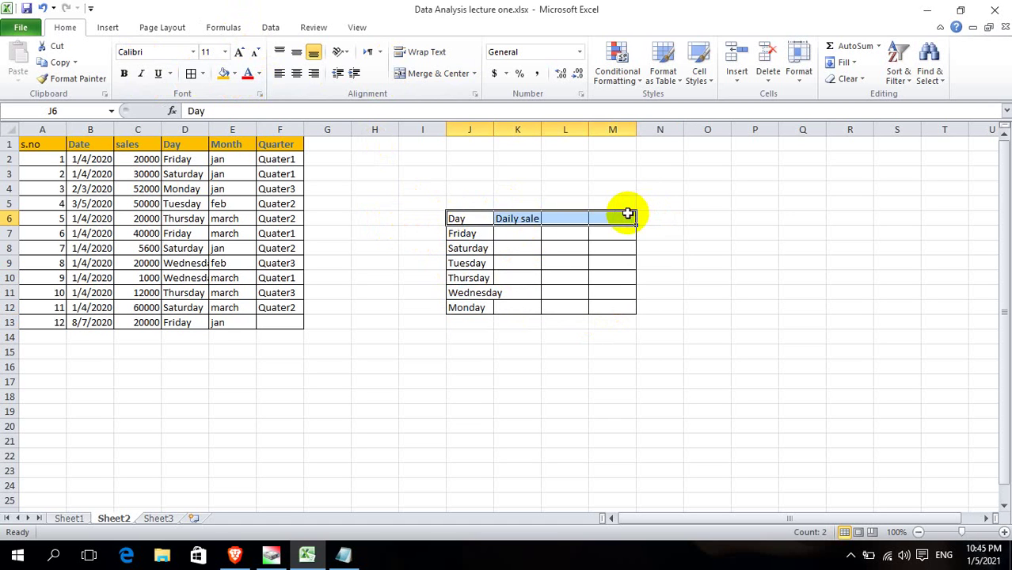
click(626, 213)
drag(450, 217, 615, 216)
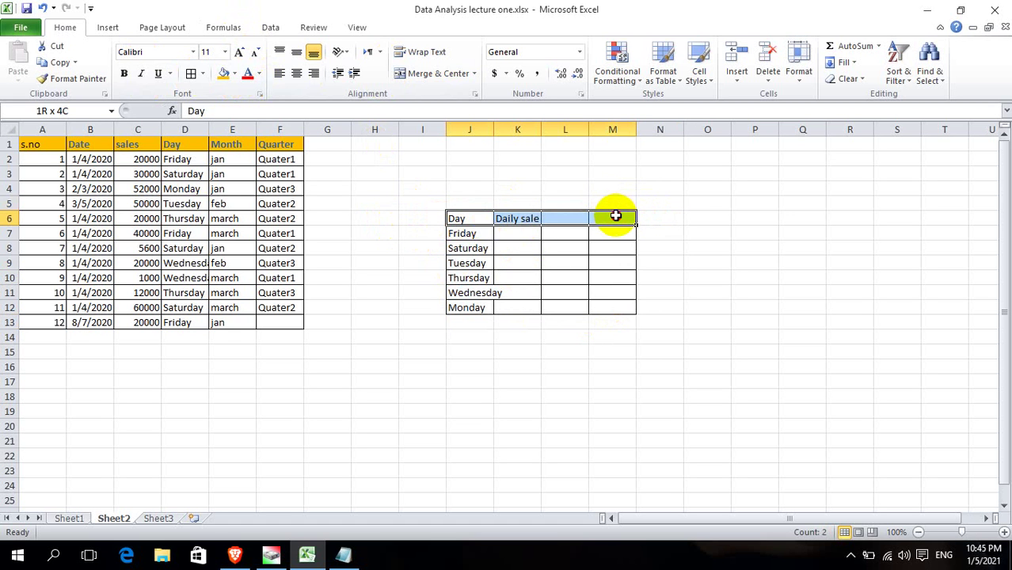
click(233, 74)
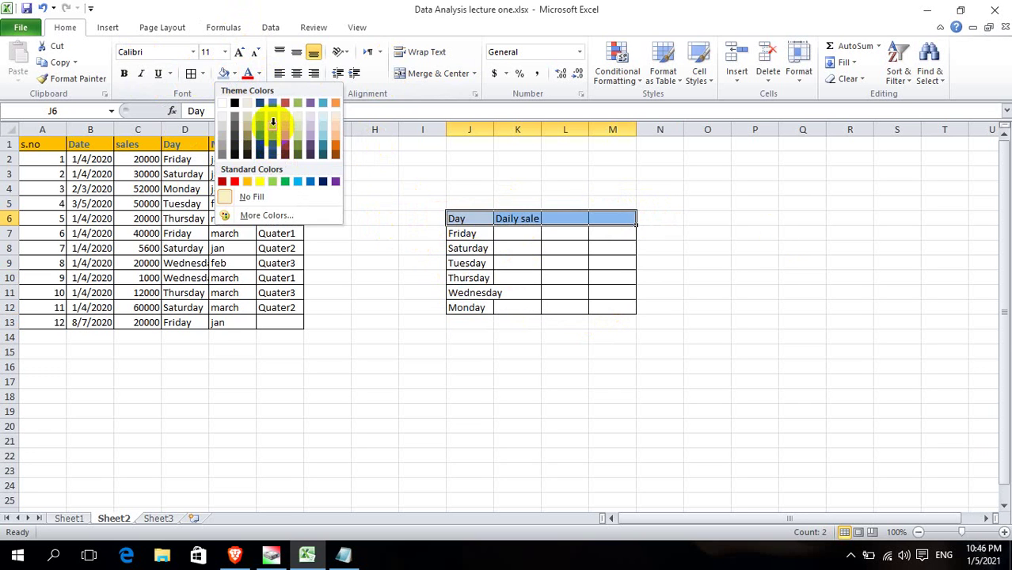
click(272, 126)
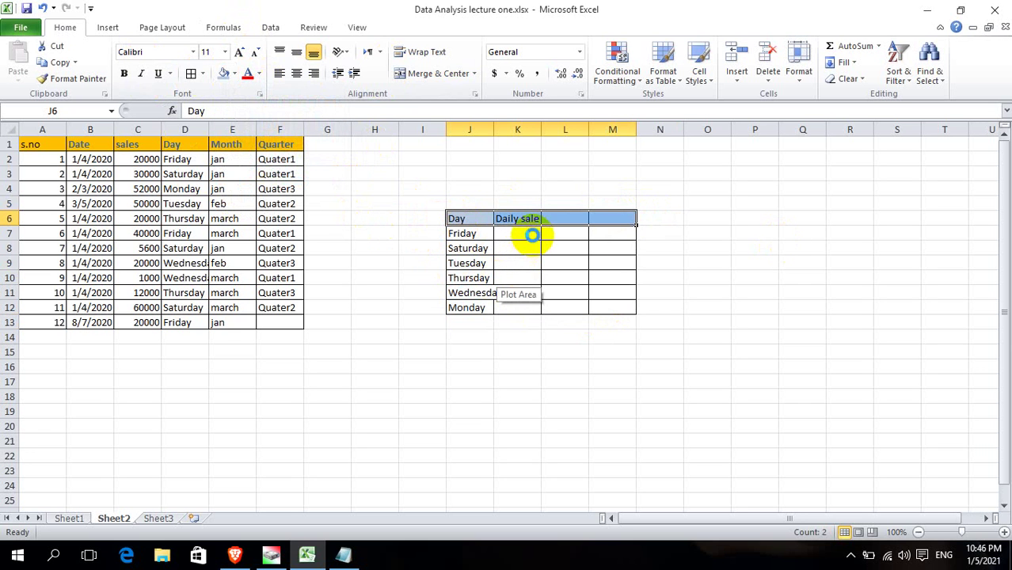
click(518, 232)
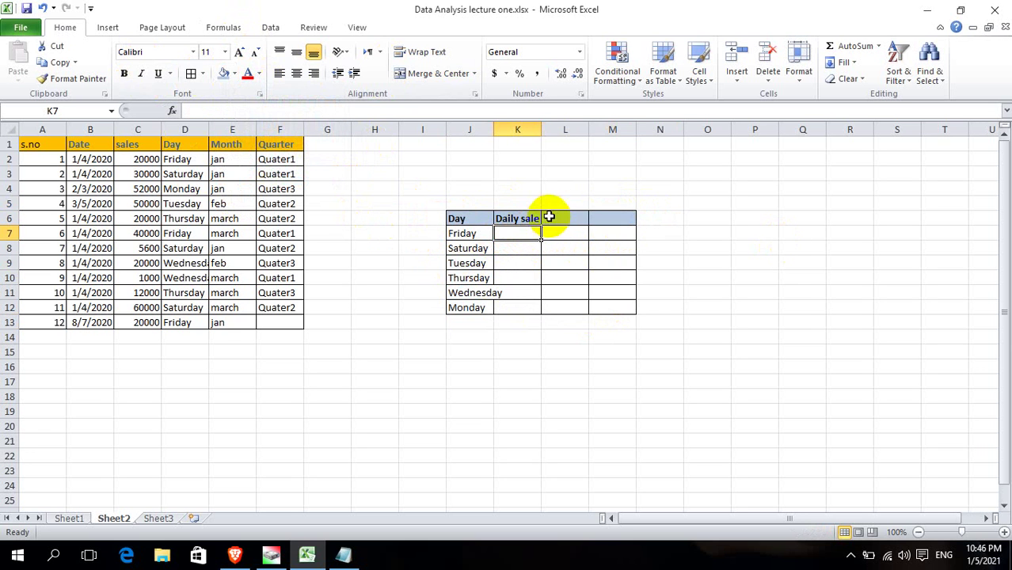
Calculate Friday's daily sale in K7 with =SUMIF(D2:D13,J7,C2:C13).
click(555, 219)
key(Down)
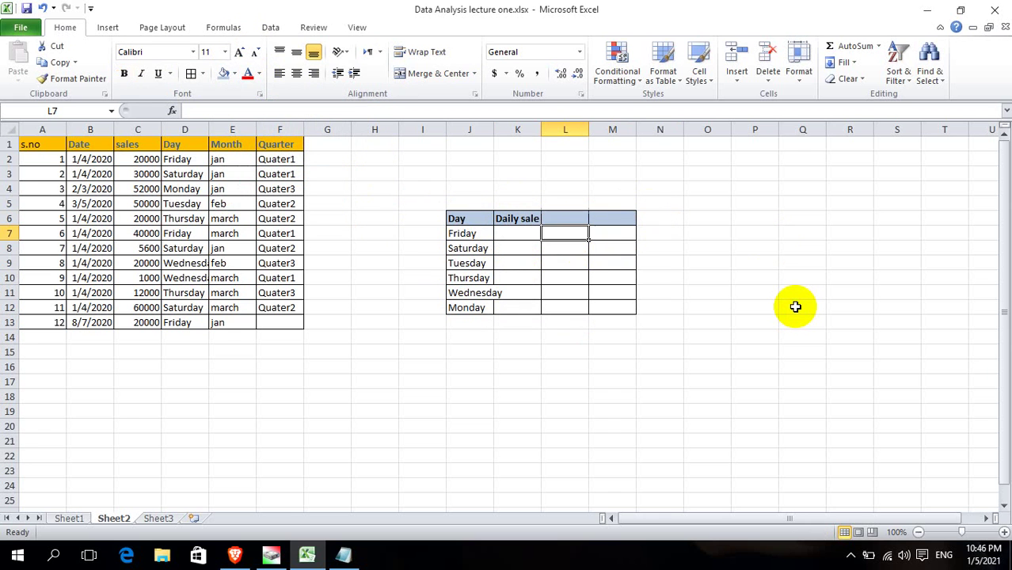
key(Left)
text(=)
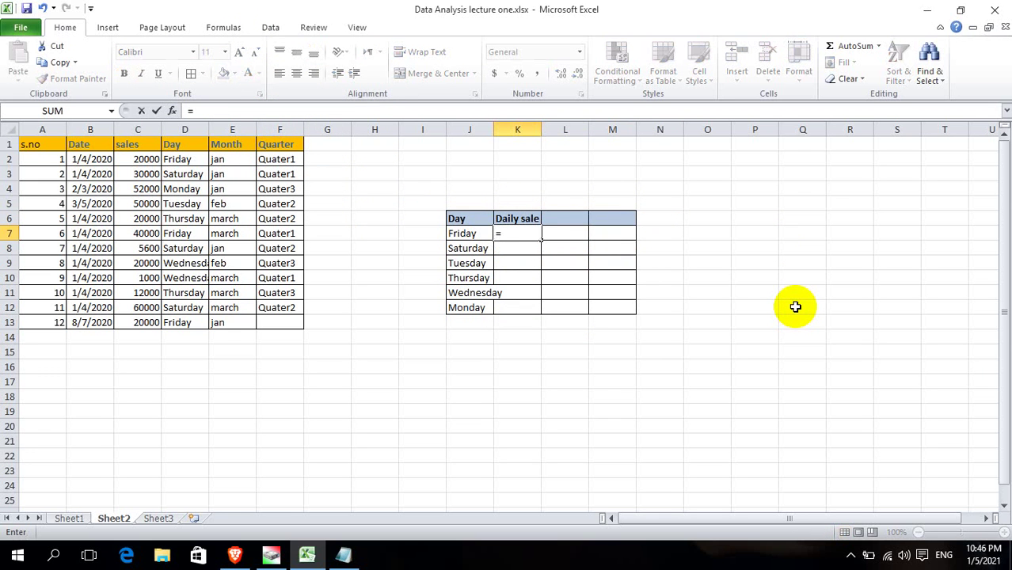
text(sum)
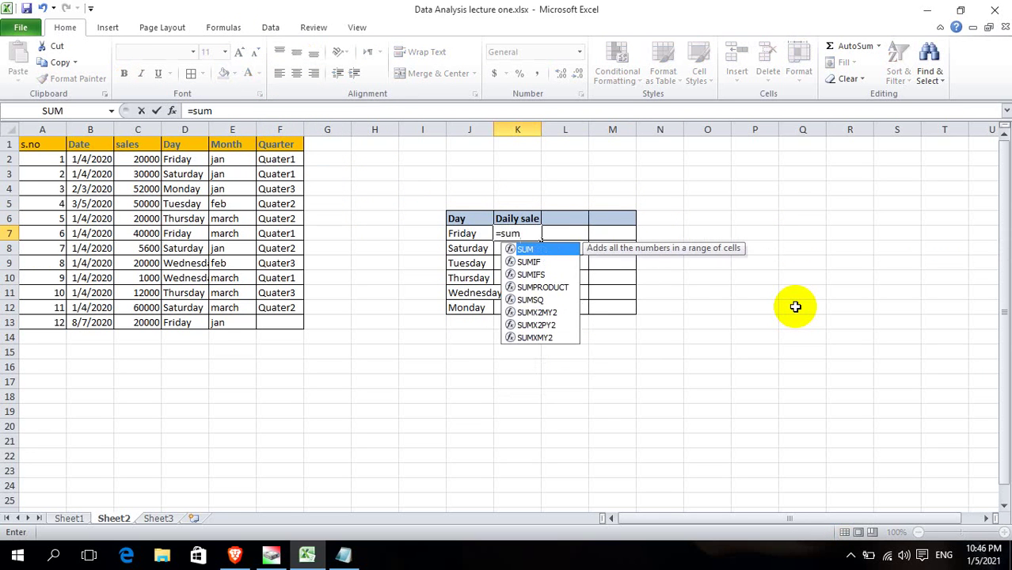
text(if()
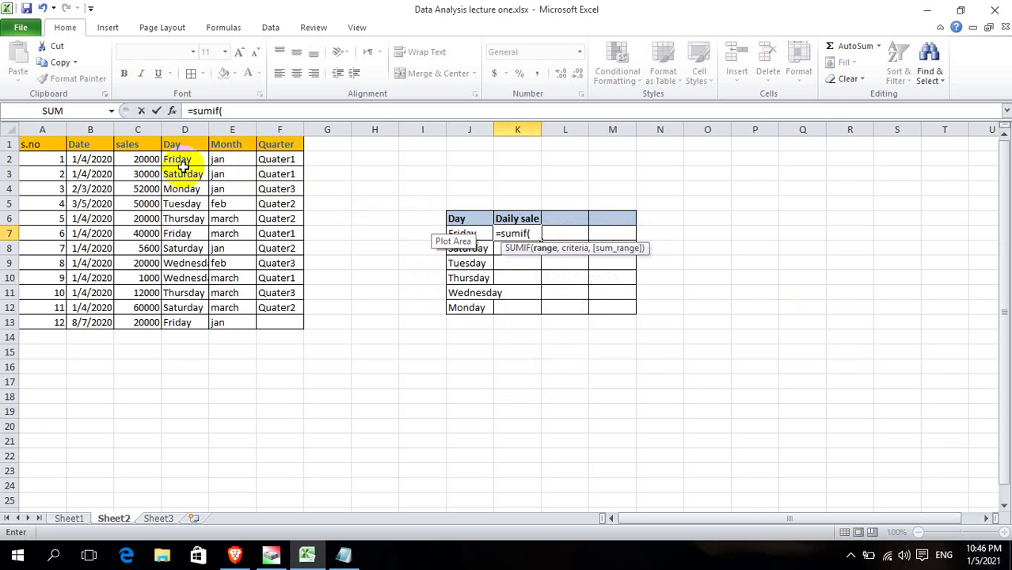
drag(185, 164, 198, 318)
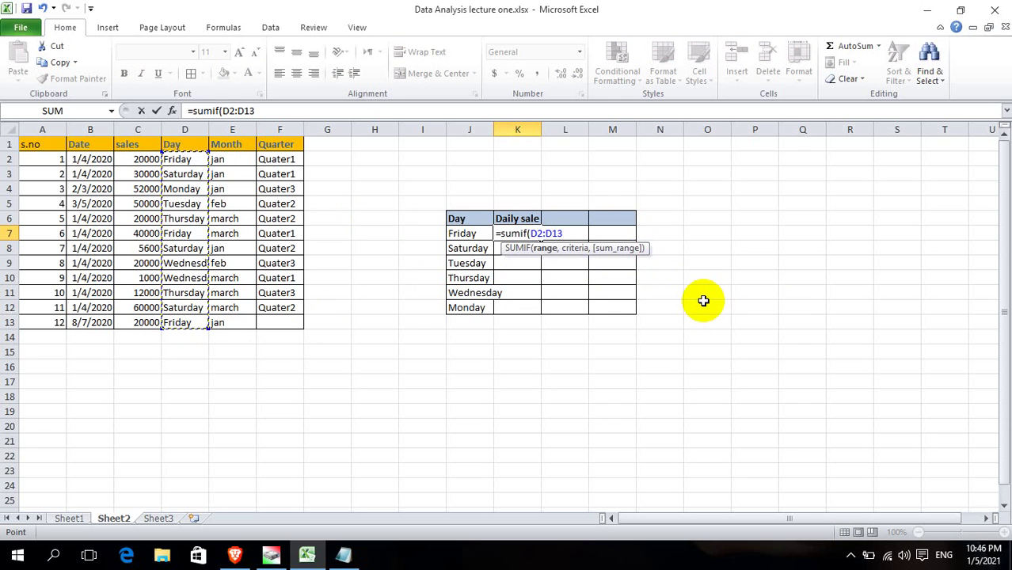
text(,)
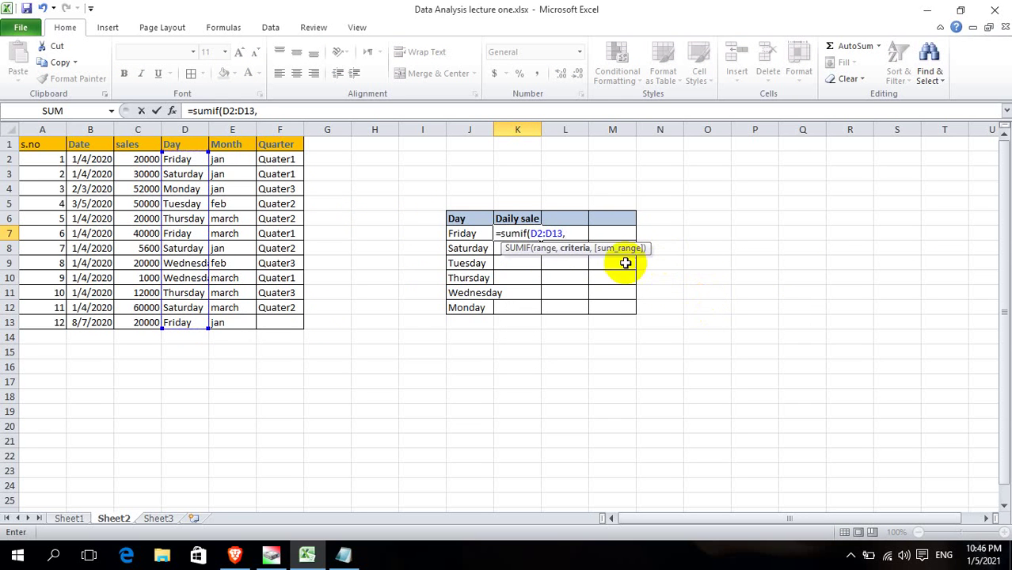
click(458, 233)
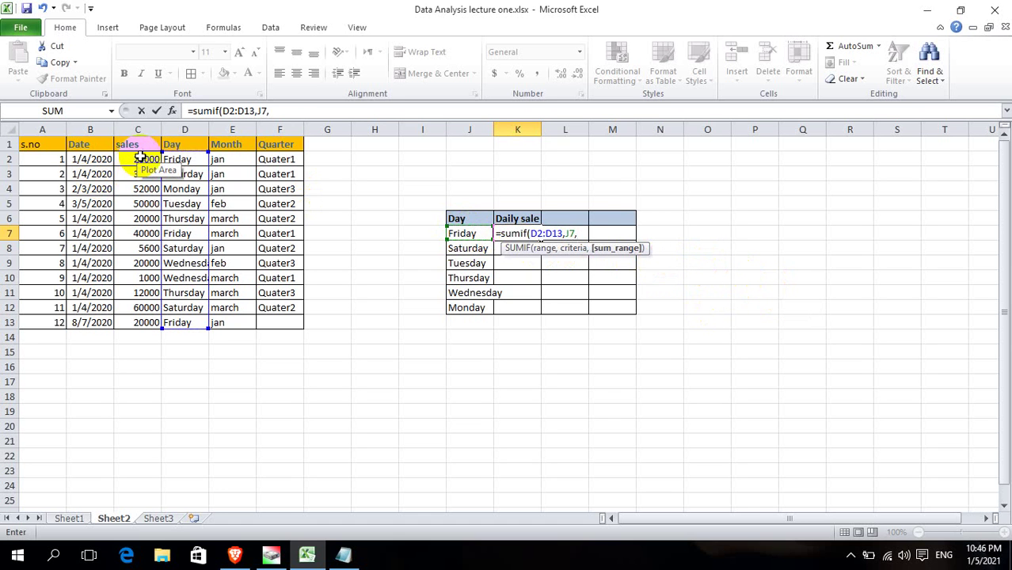
drag(140, 158, 160, 323)
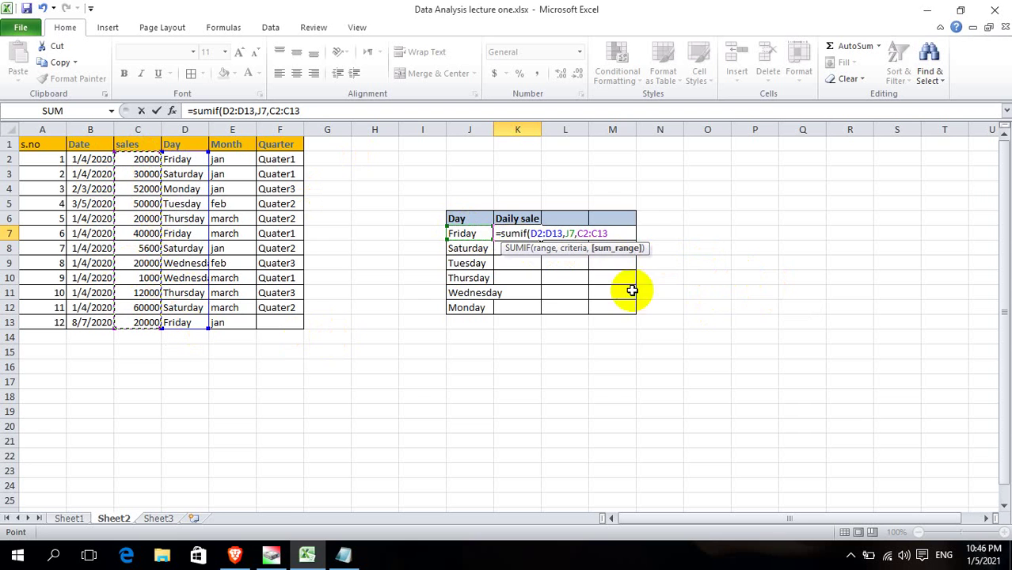
text())
key(Return)
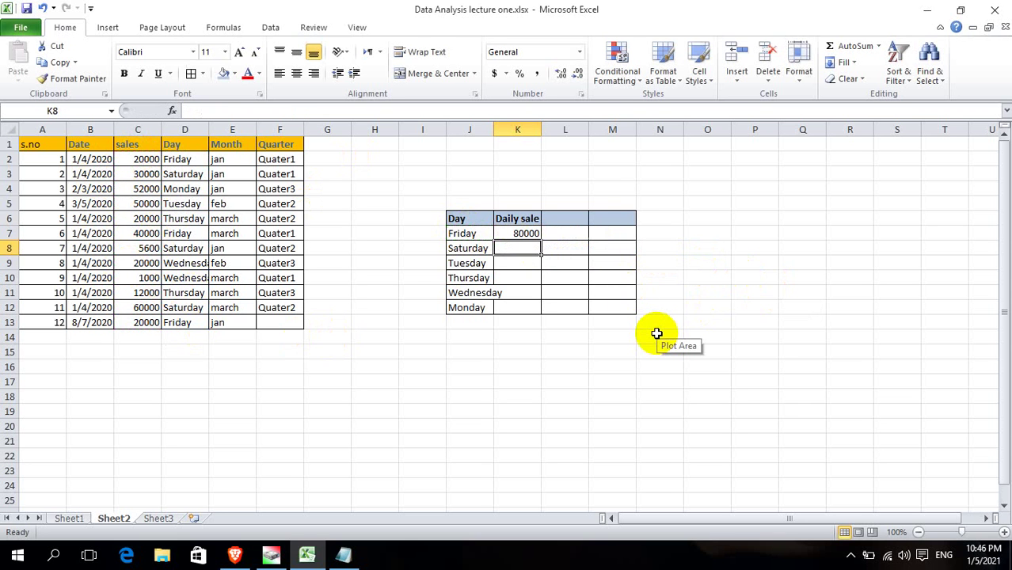
Check the K7 result against the Friday sales entries and fill the SUMIF formula down to K12.
click(524, 234)
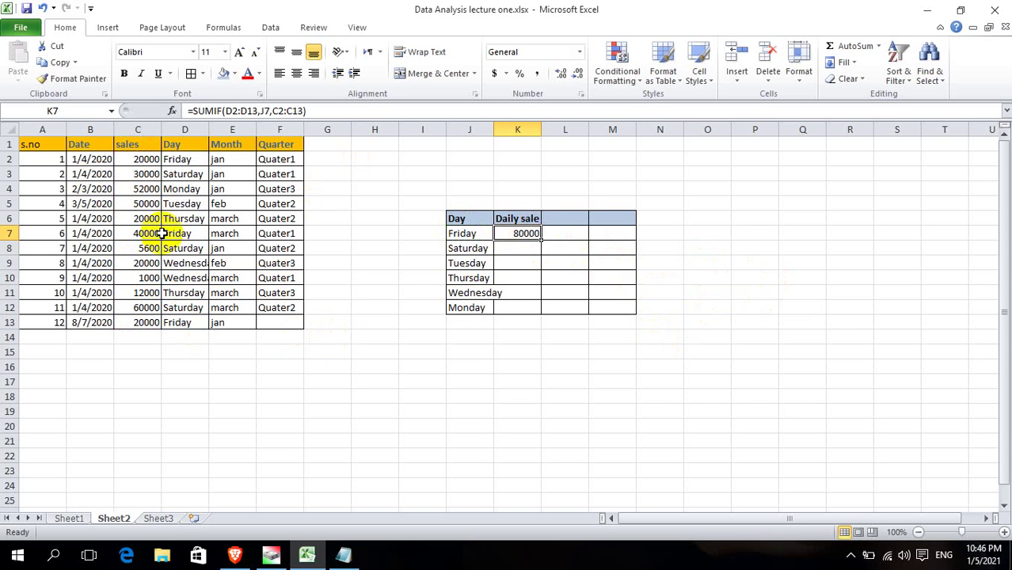
click(141, 163)
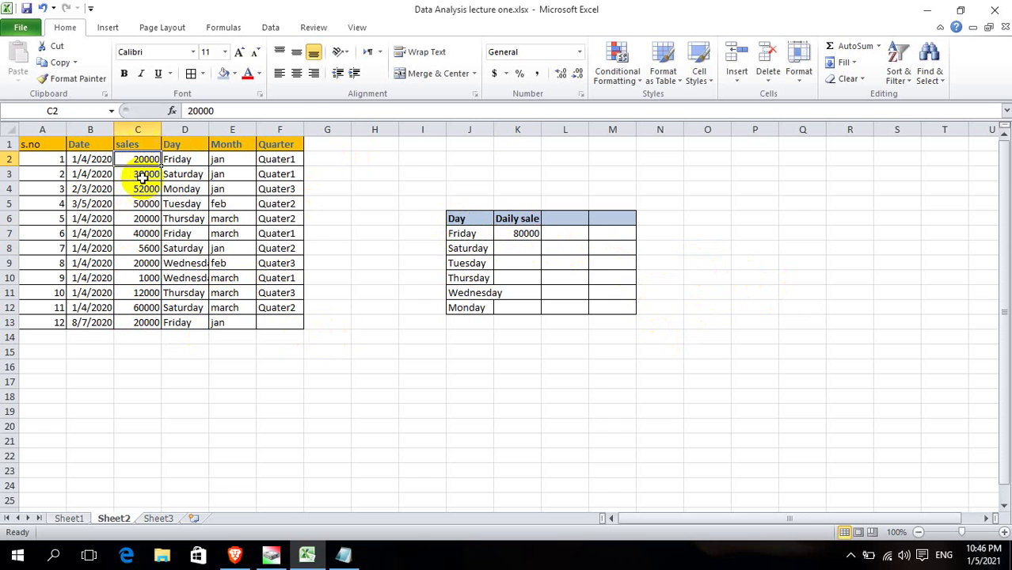
click(148, 236)
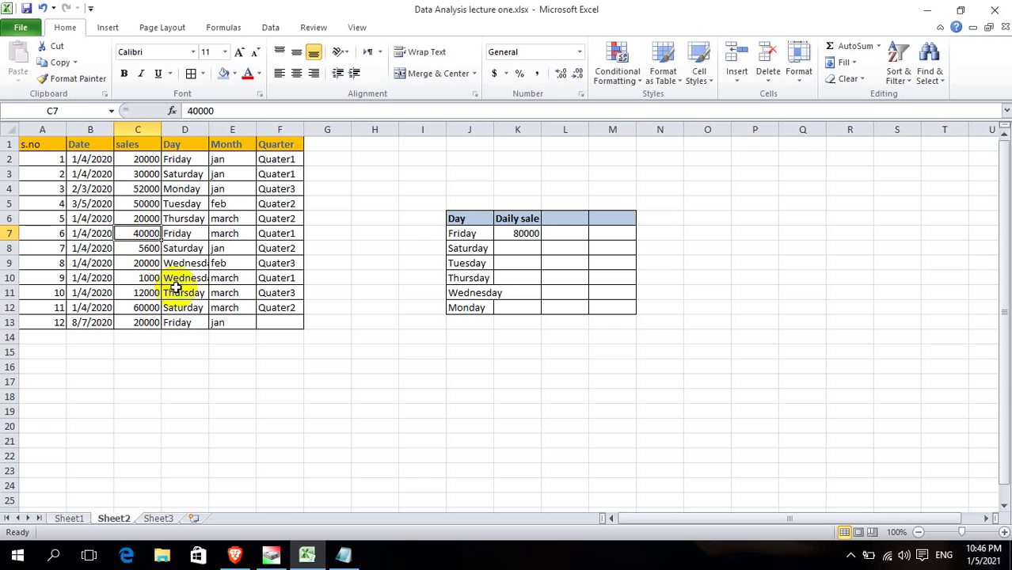
click(143, 324)
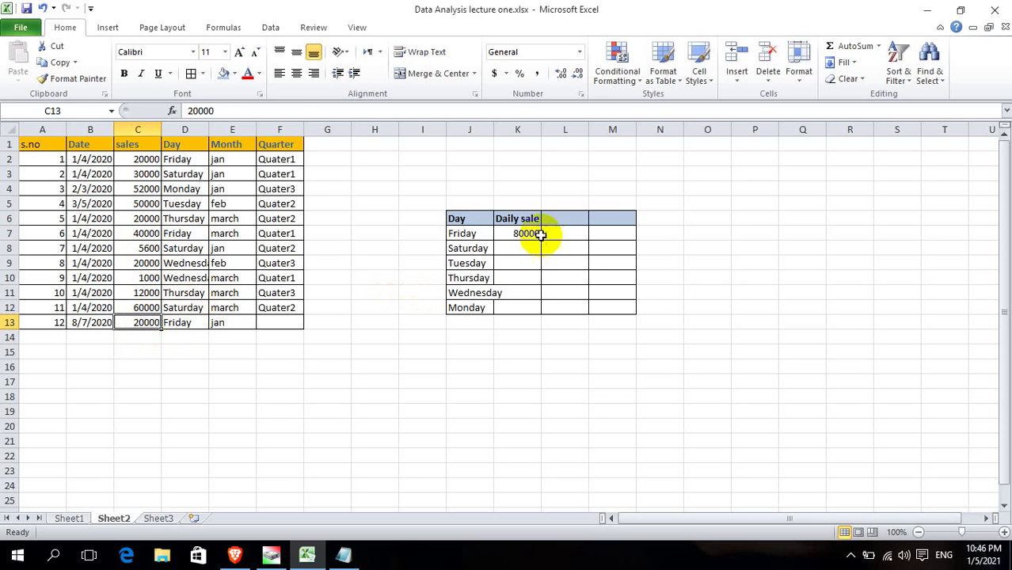
drag(519, 234, 530, 302)
key(ctrl+d)
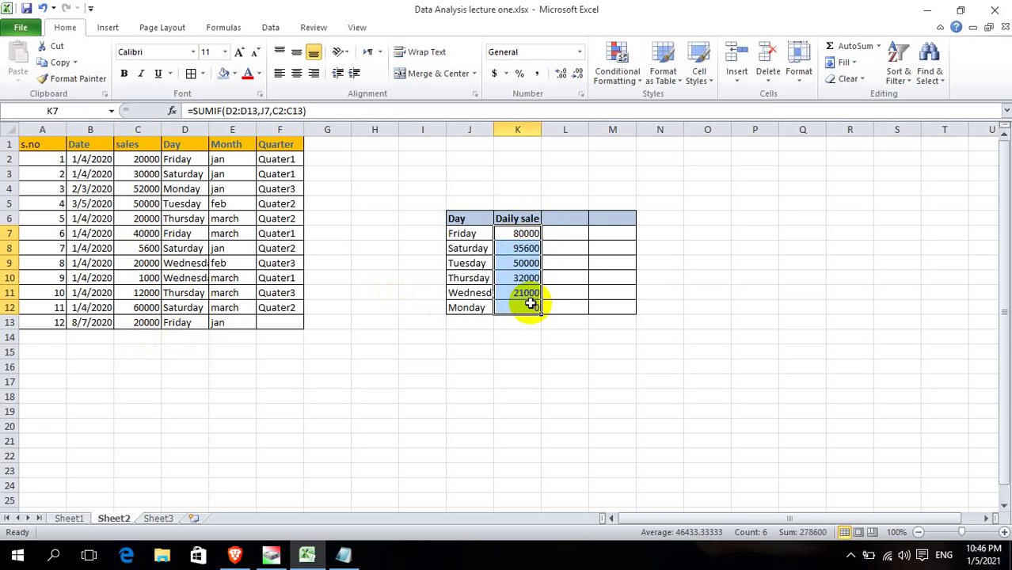
Review the Daily sale results and compare Monday's formula in K12 with the Monday sales entry in C4.
click(612, 352)
drag(516, 233, 540, 291)
click(551, 320)
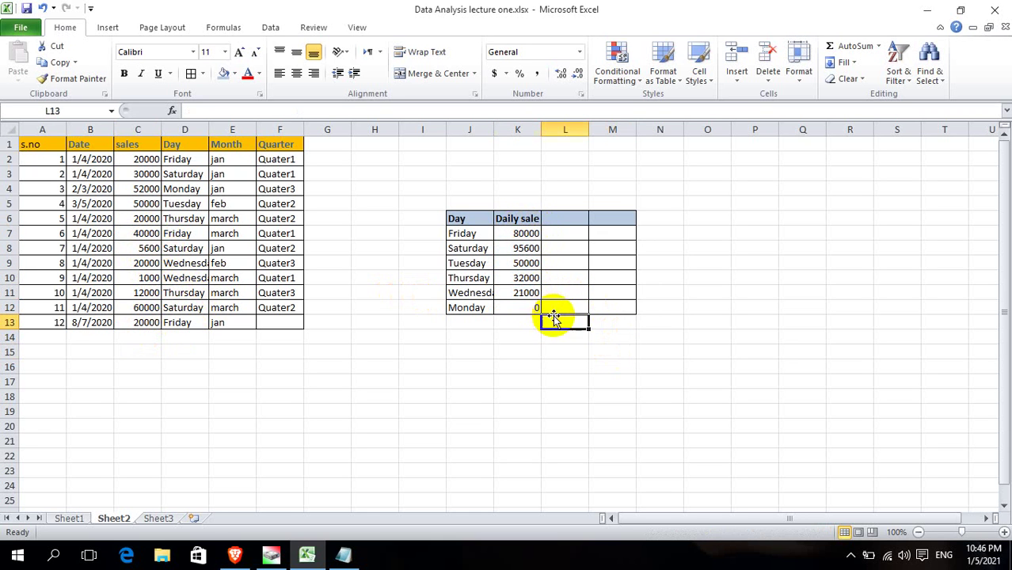
click(521, 248)
click(523, 233)
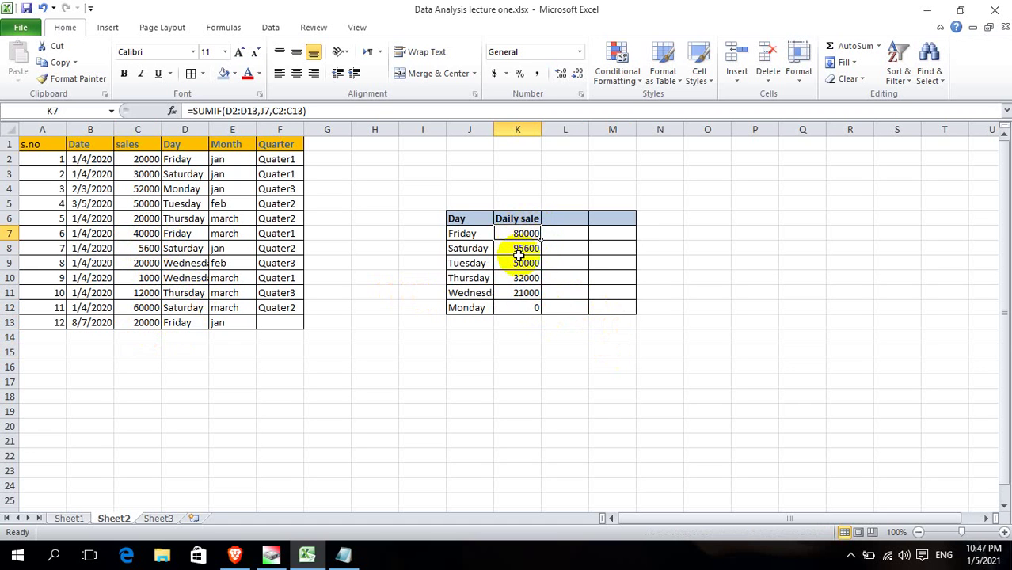
click(529, 308)
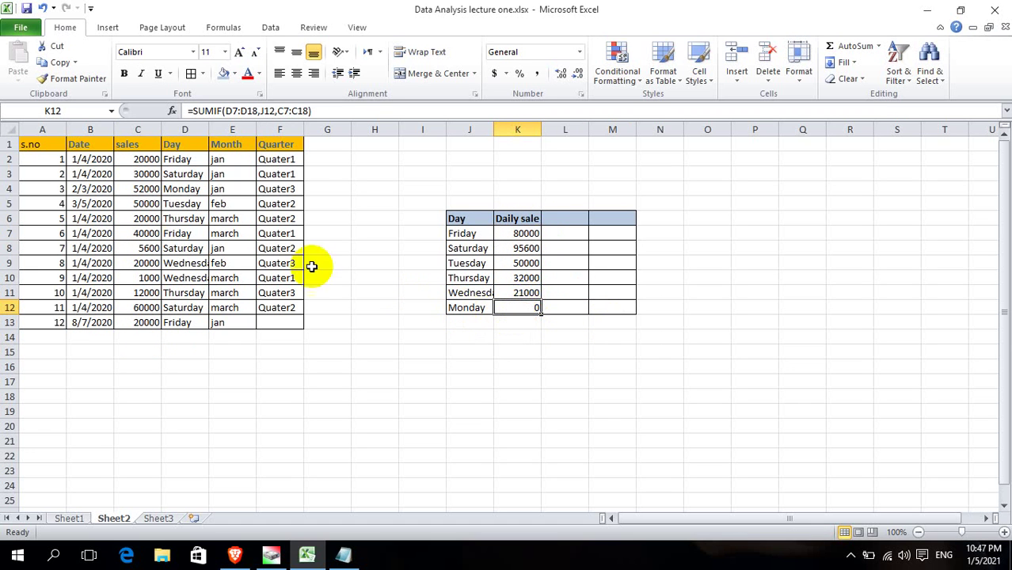
click(140, 189)
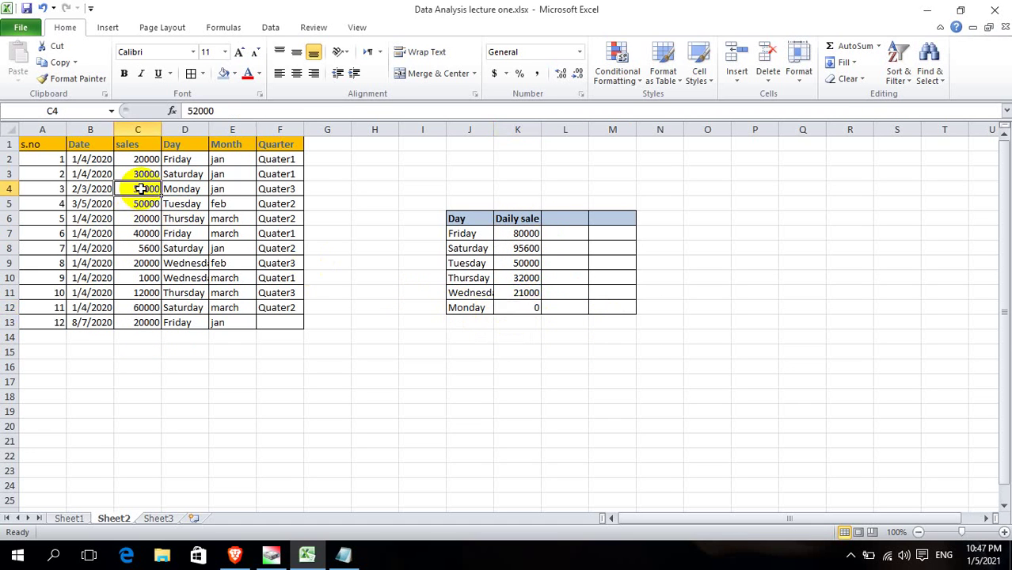
click(470, 310)
Clear Monday's Daily sale cell K12, discarding the replacement SUMIF formula started there.
click(531, 310)
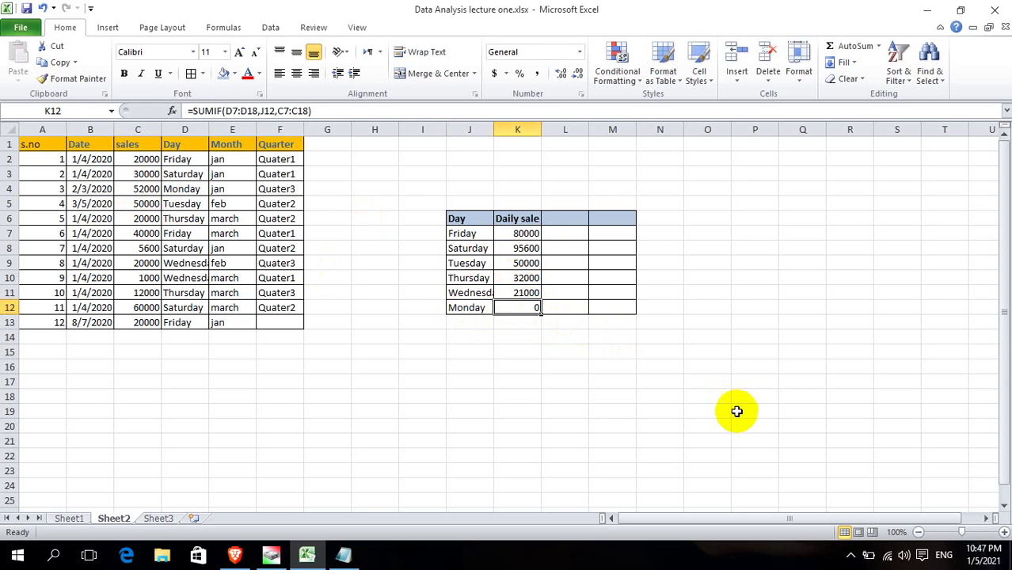
text(=sum)
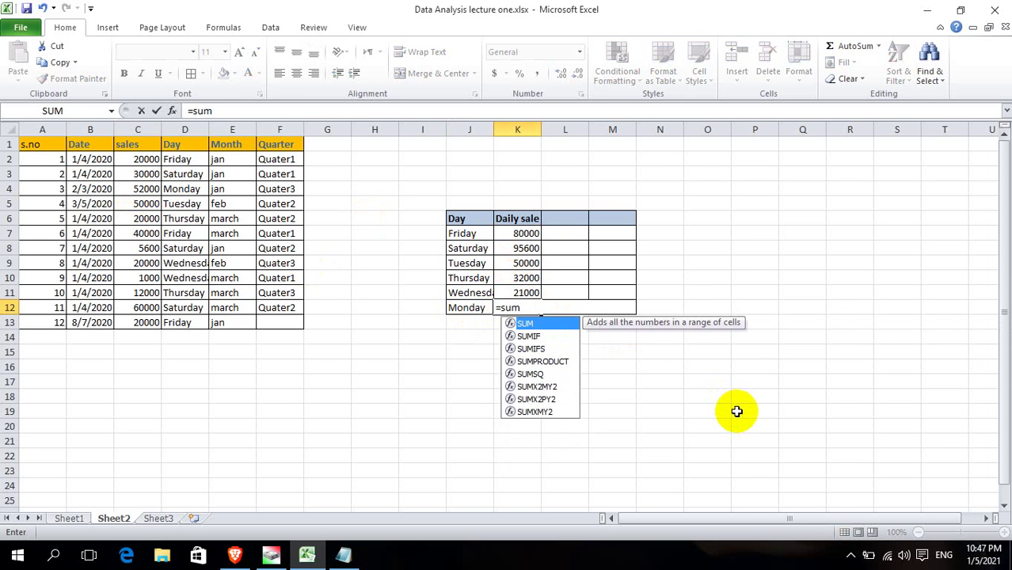
text(if()
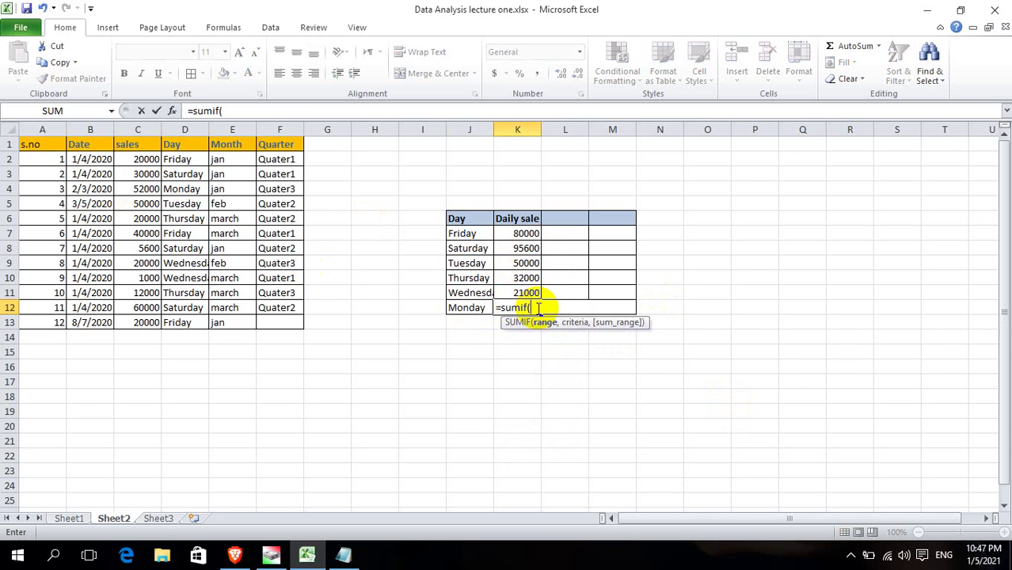
key(BackSpace)
key(BackSpace)
key(BackSpace)
key(BackSpace)
key(BackSpace)
key(BackSpace)
key(BackSpace)
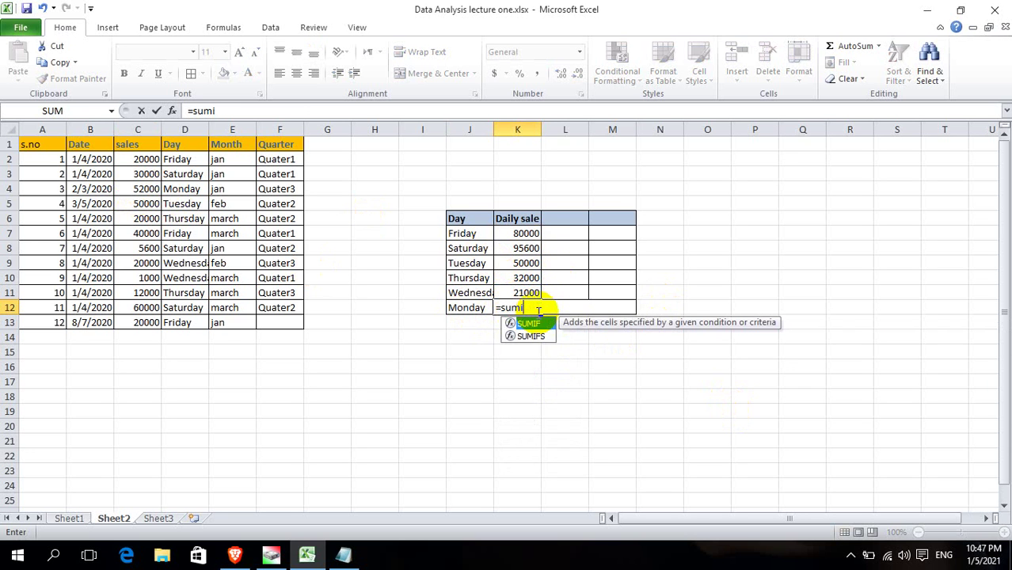
key(Escape)
Total the sales column in C14 with =SUM(C2:C13).
key(Down)
key(Down)
key(Down)
key(Down)
key(Left)
key(Left)
key(Left)
key(Left)
key(Left)
key(Left)
key(Left)
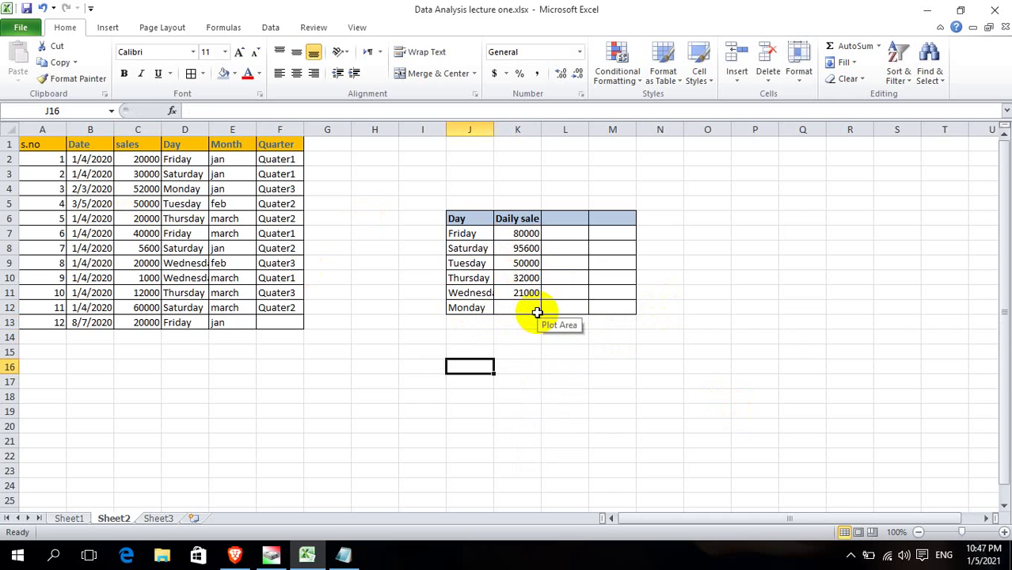
key(Up)
key(Up)
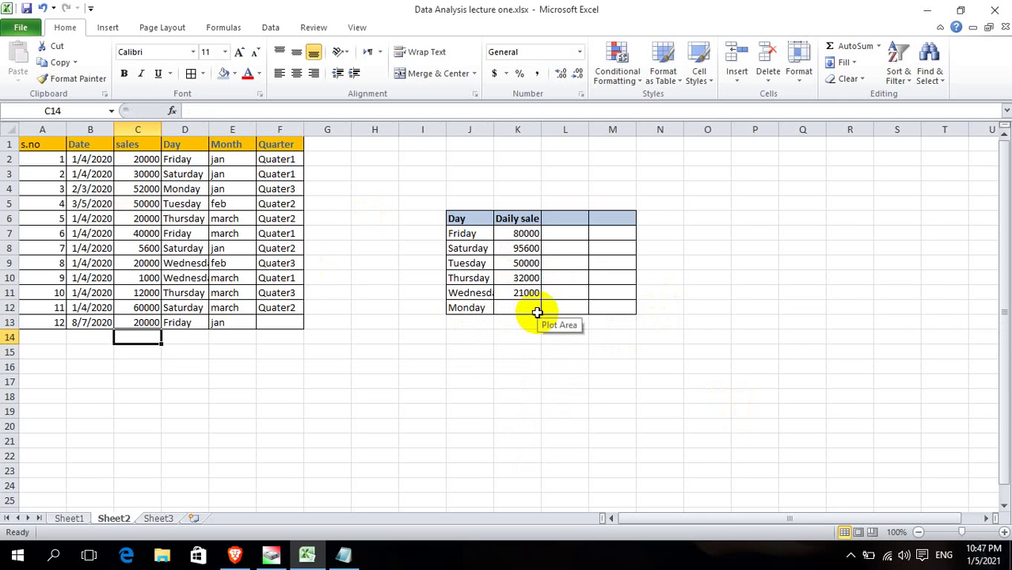
text(=sum()
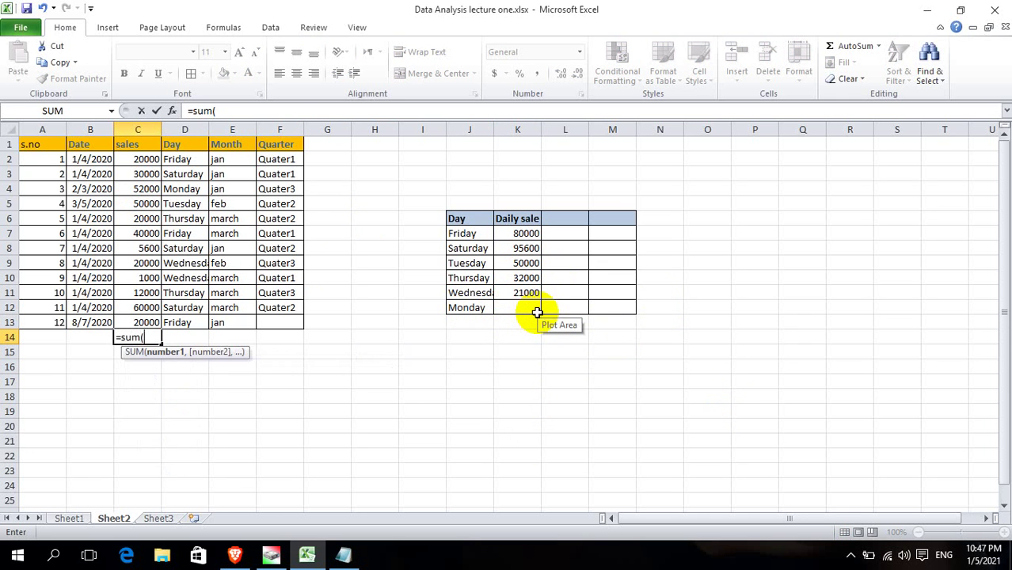
drag(130, 159, 152, 317)
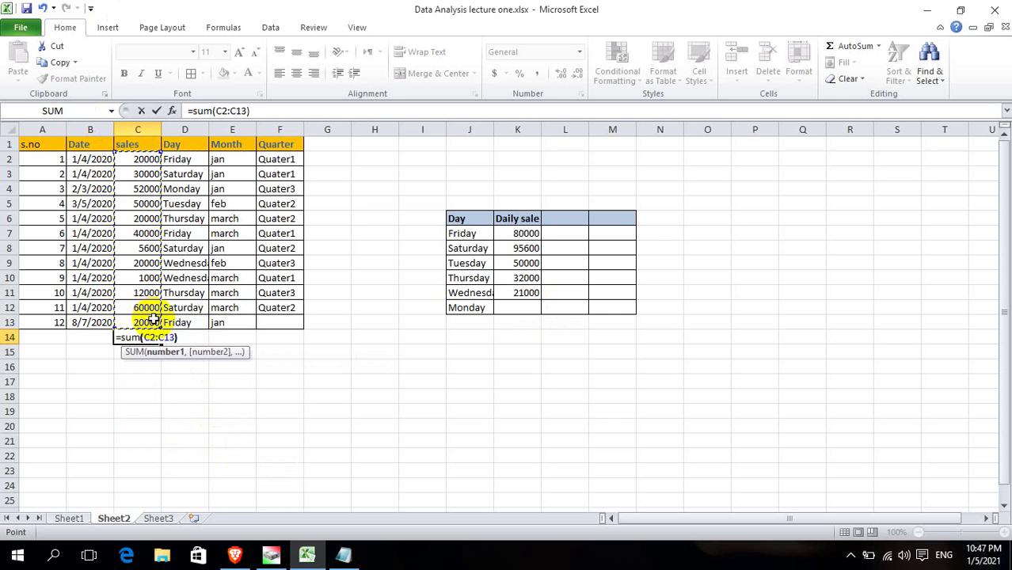
key(Return)
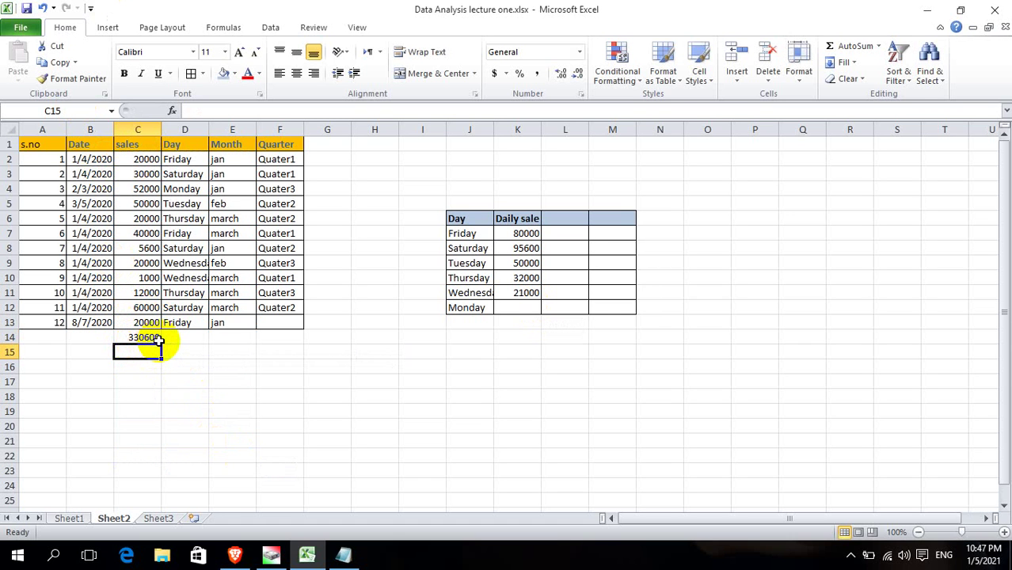
click(147, 338)
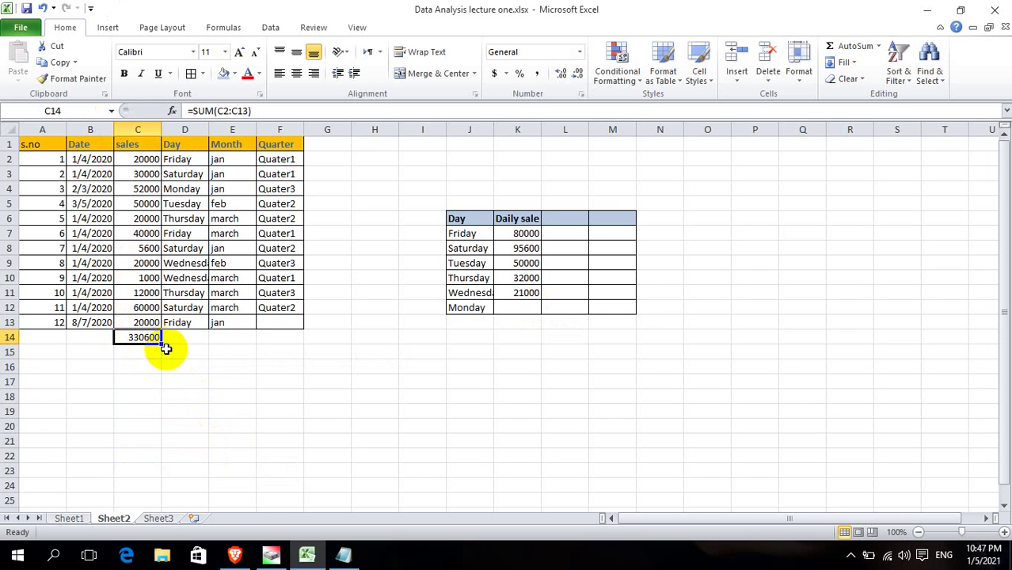
Label the sales sum by entering Total in B14.
click(78, 339)
text(Total)
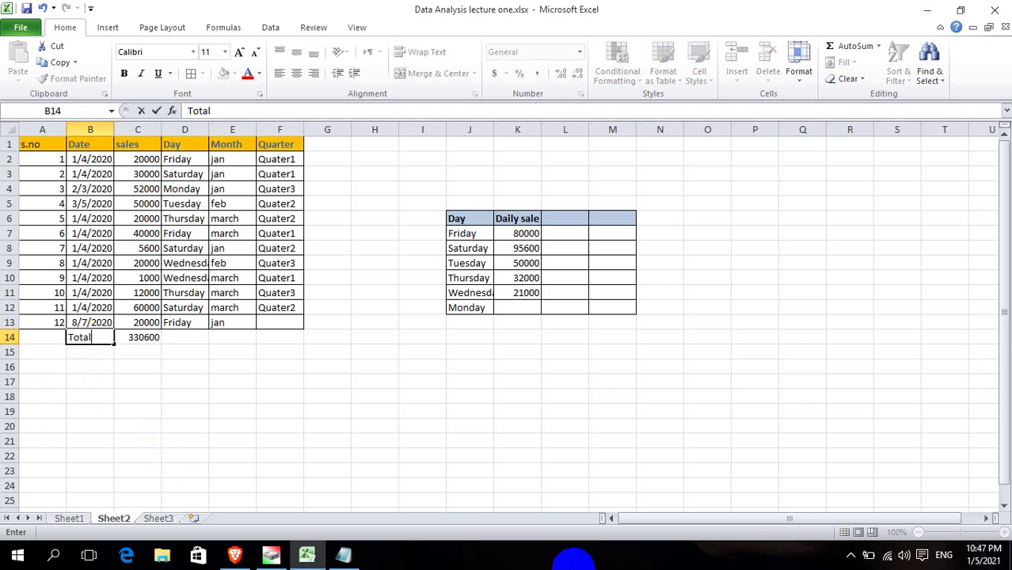
key(Return)
key(Up)
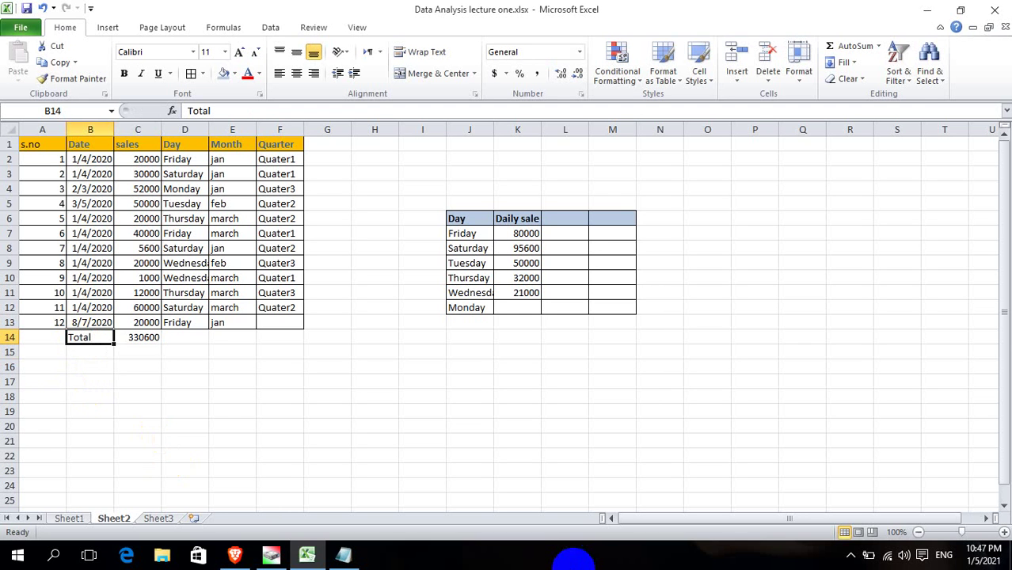
Make the Total label in B14 and the sales sum in C14 bold.
key(ctrl+b)
key(Right)
key(Right)
key(Left)
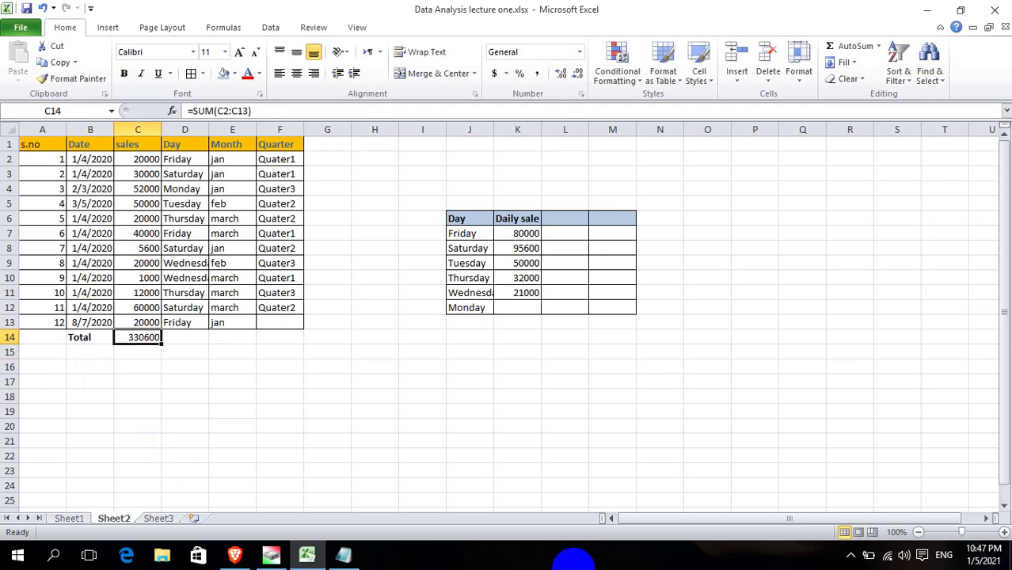
key(ctrl+b)
Calculate Monday's Daily sale in K12 with =SUMIF(D2:D13,J12,C2:C13).
key(Right)
key(Right)
key(Right)
key(Right)
key(Left)
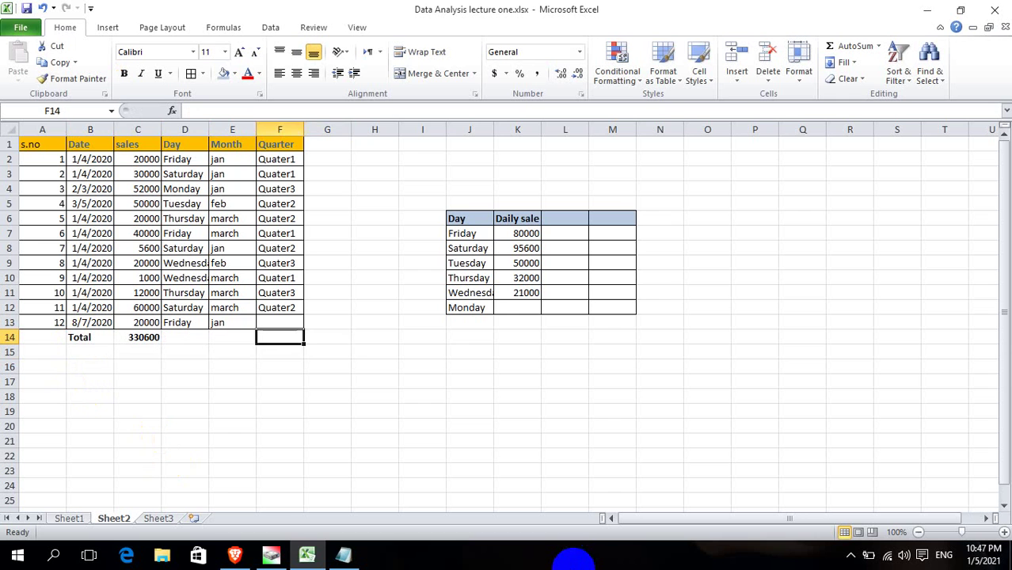
key(Right)
key(Right)
key(Right)
key(Right)
key(Right)
key(Right)
key(Up)
key(Up)
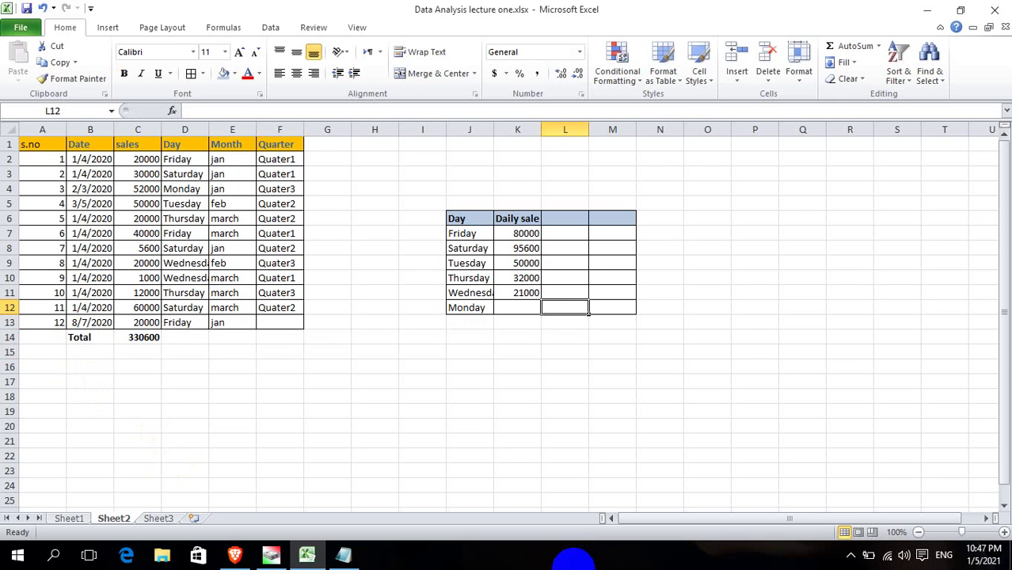
key(Left)
text(=)
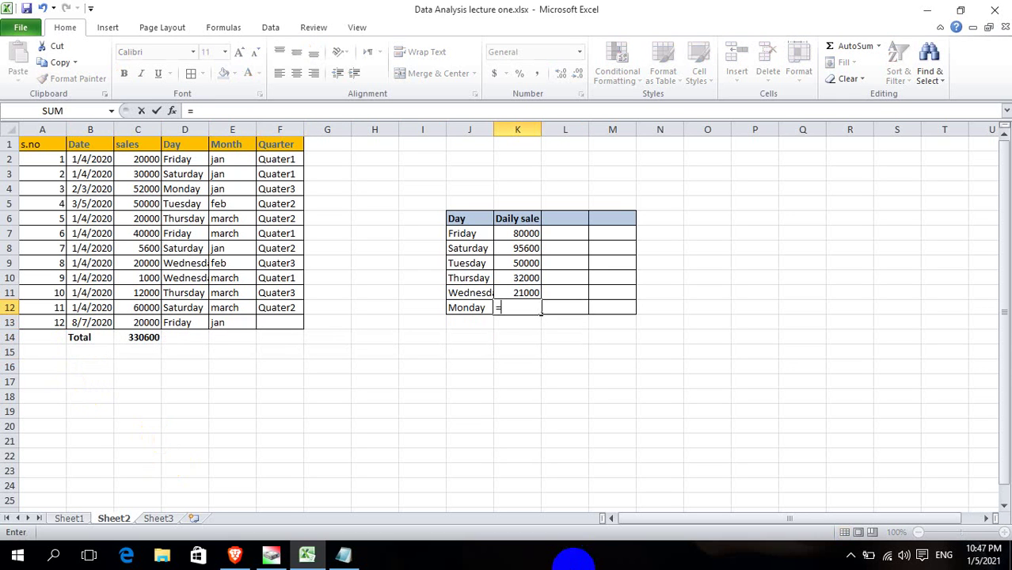
text(sumif()
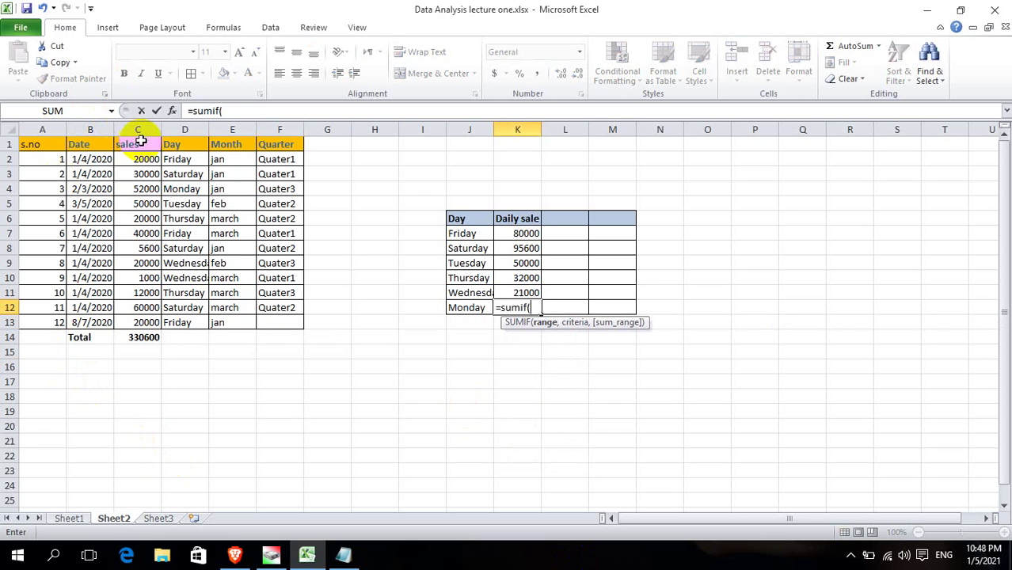
drag(174, 161, 199, 311)
text(,)
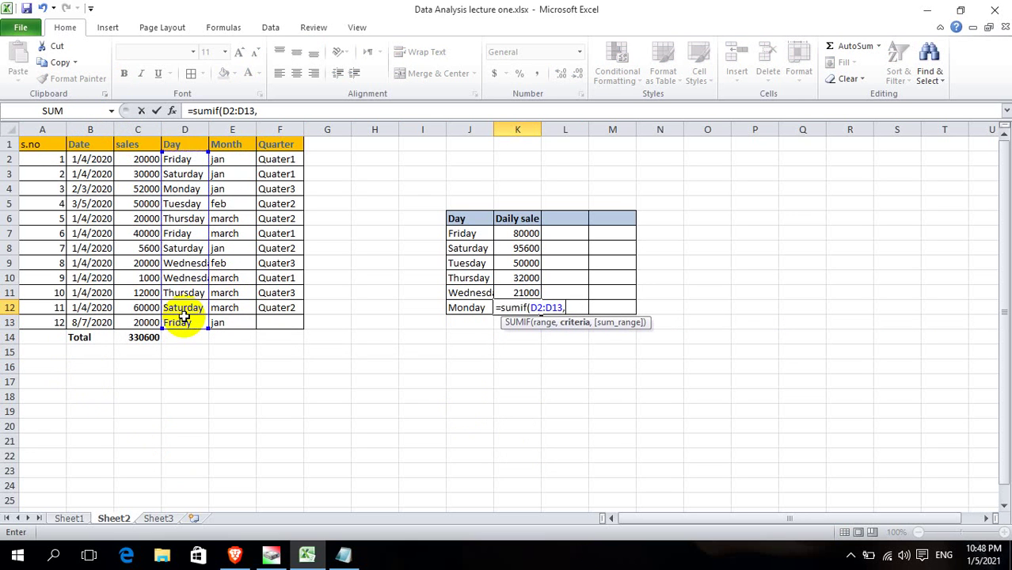
click(466, 308)
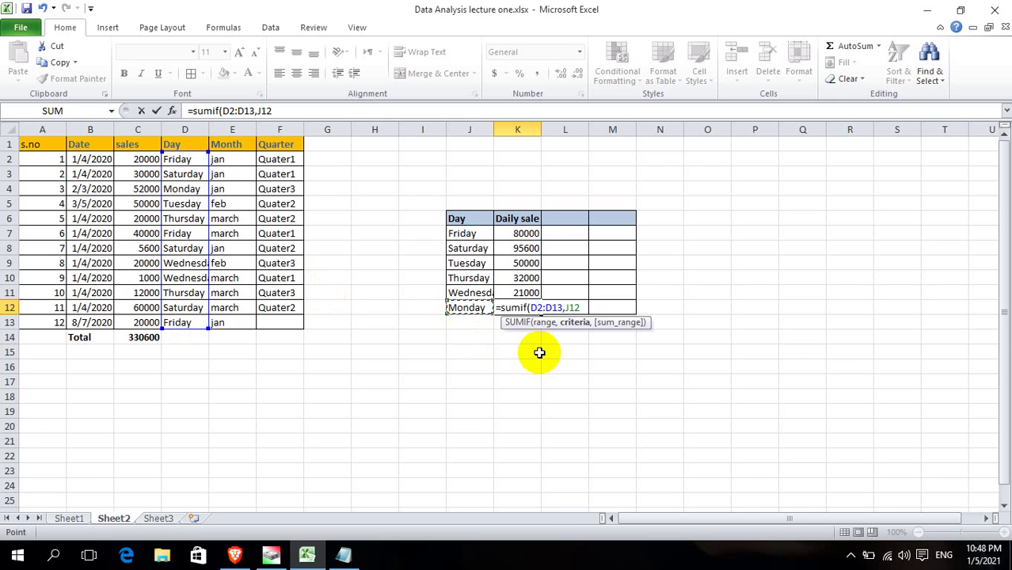
text(,)
drag(123, 161, 150, 321)
click(156, 318)
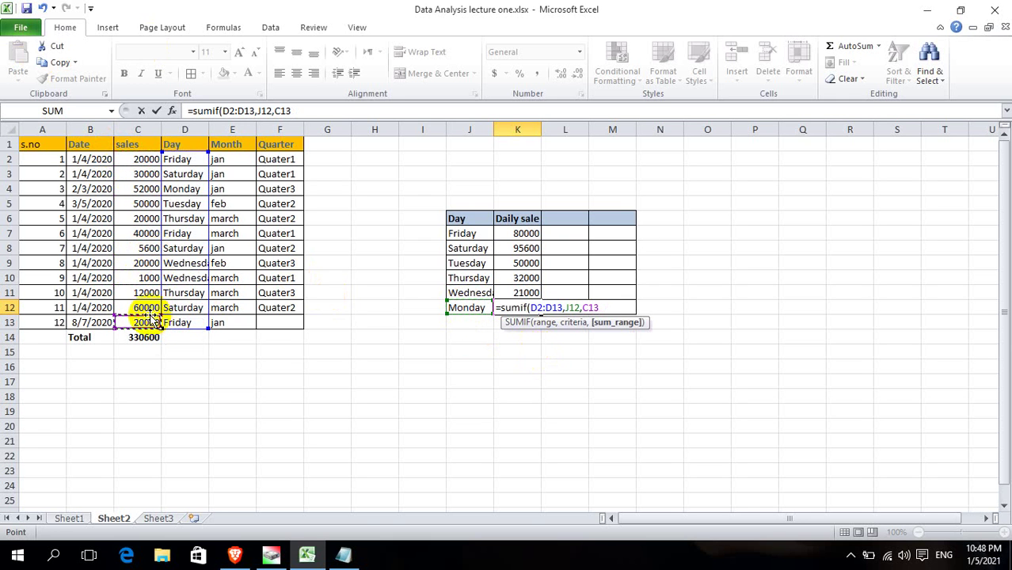
drag(135, 158, 150, 321)
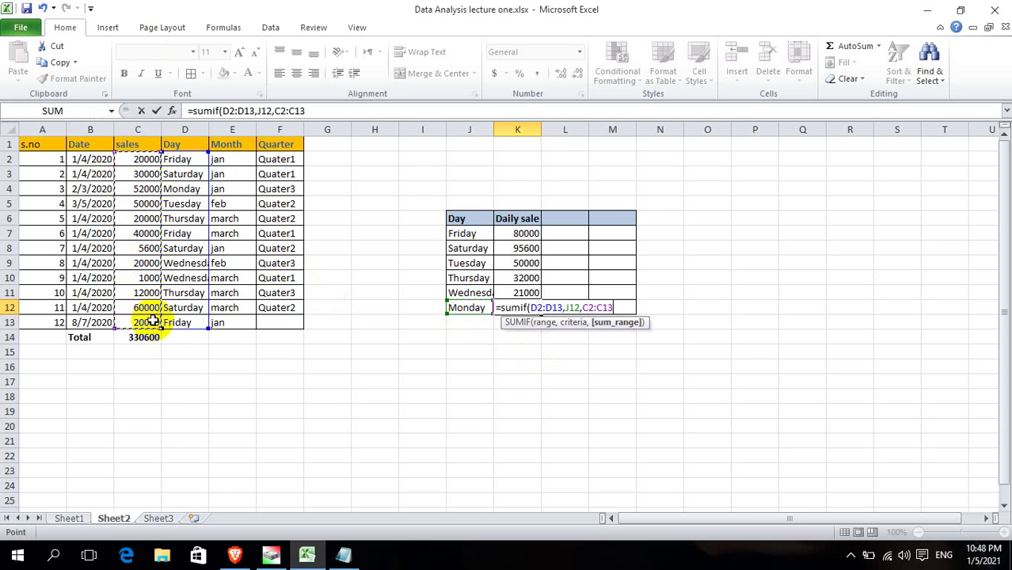
key(Return)
key(Up)
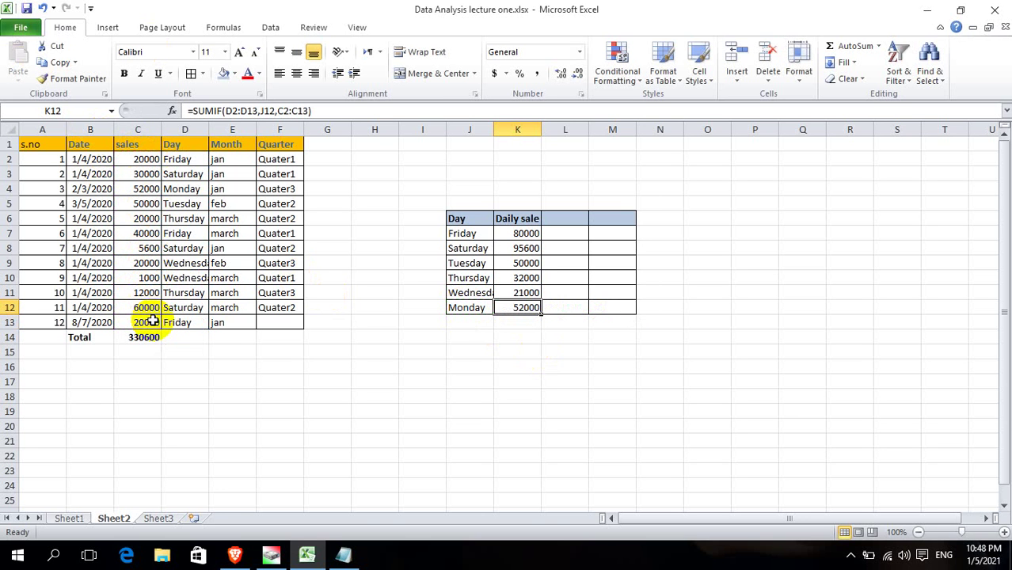
click(565, 219)
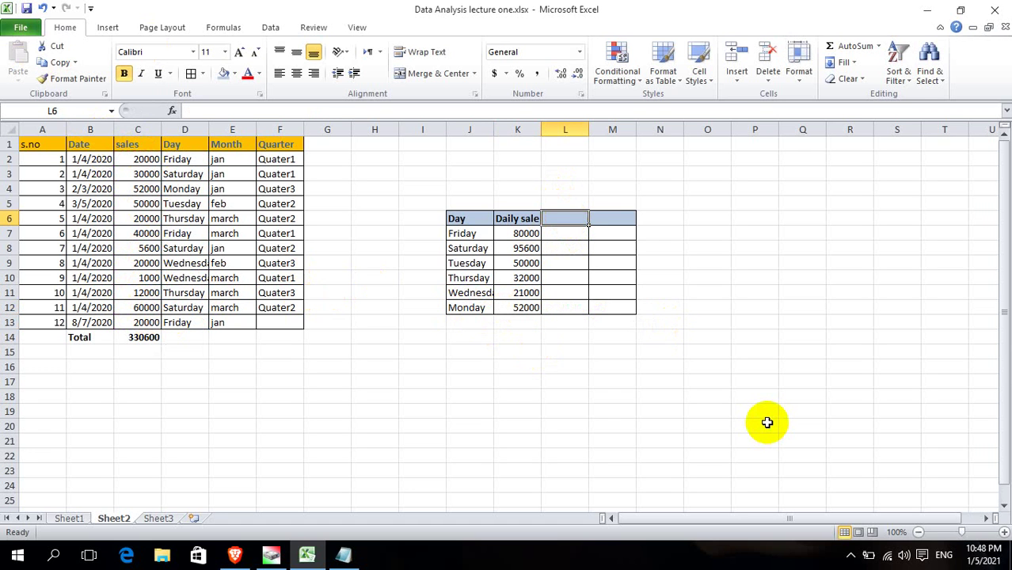
text(M)
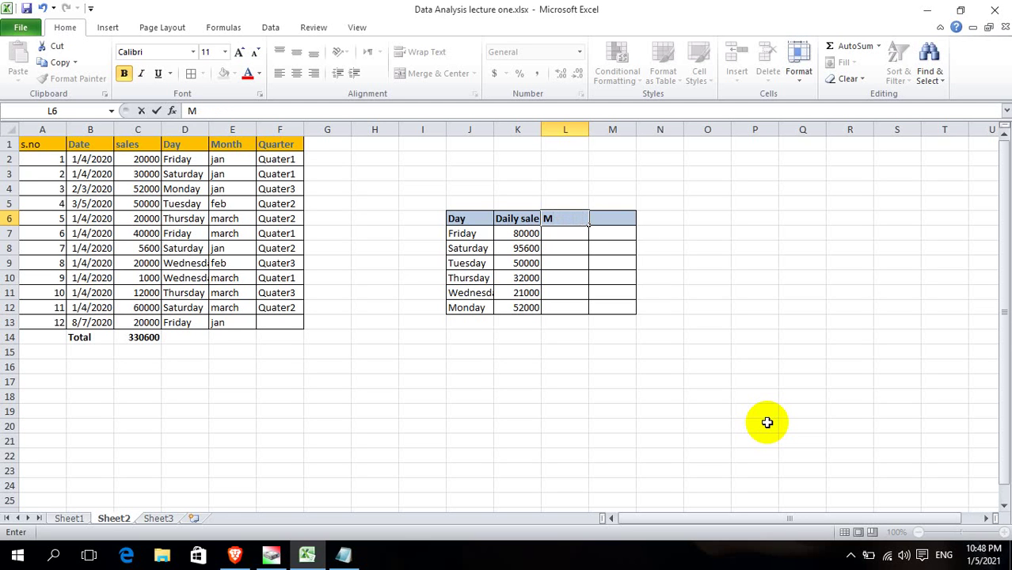
key(Down)
key(Down)
key(Down)
key(Down)
key(Down)
key(Down)
key(Down)
key(Down)
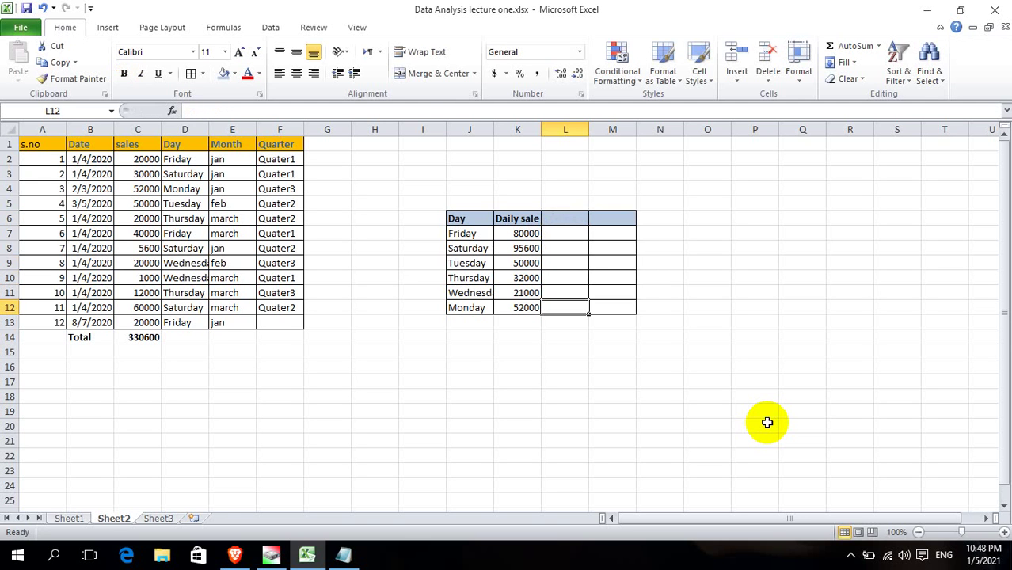
Enter the headings Month in P6 and Monthly sales in Q6 to start a separate monthly summary table.
key(Right)
key(Right)
key(Up)
key(Up)
key(Up)
key(Up)
key(Up)
key(Up)
key(Up)
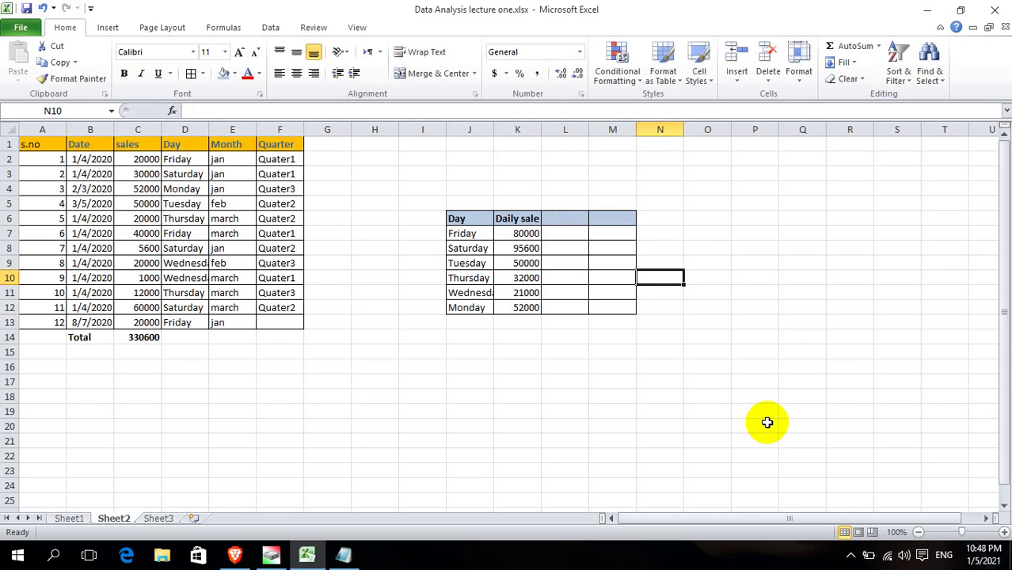
key(Up)
key(Right)
key(Right)
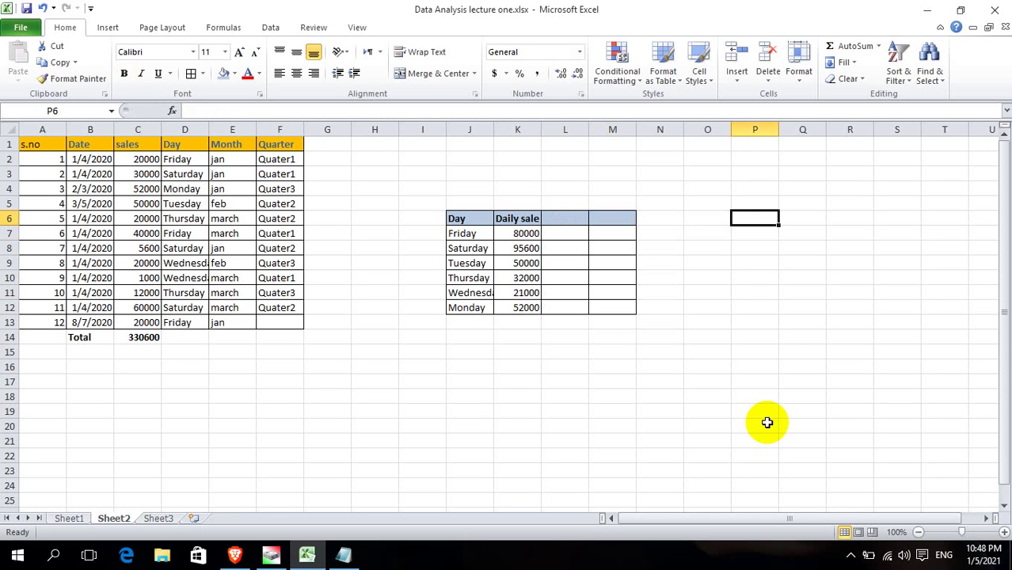
text(Monthly)
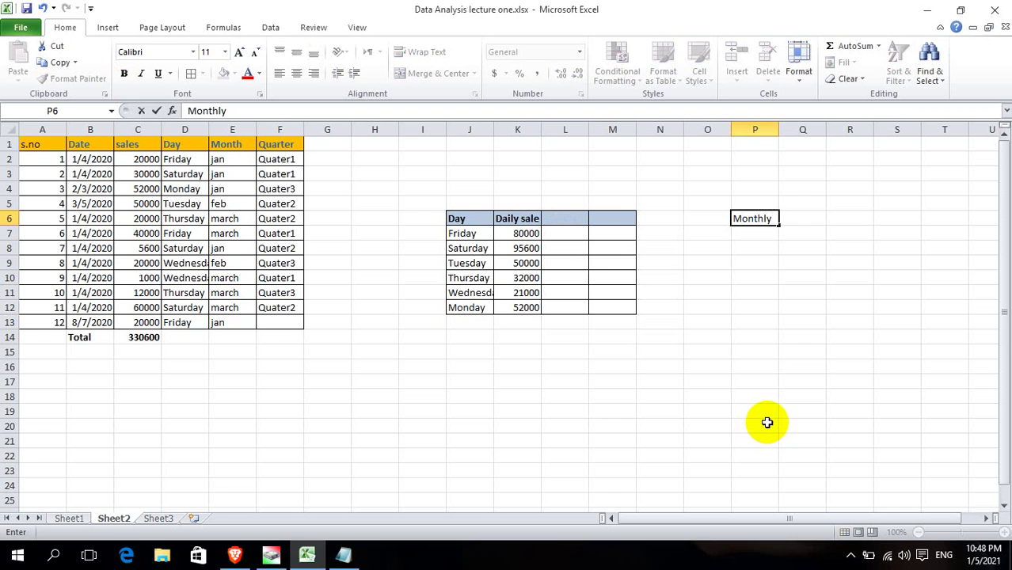
key(Tab)
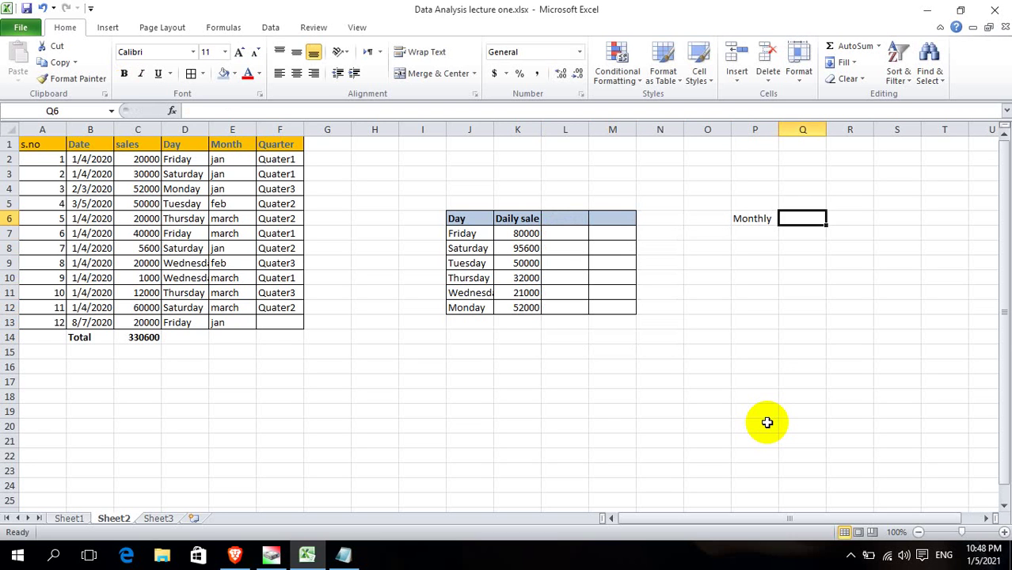
text(Monthly)
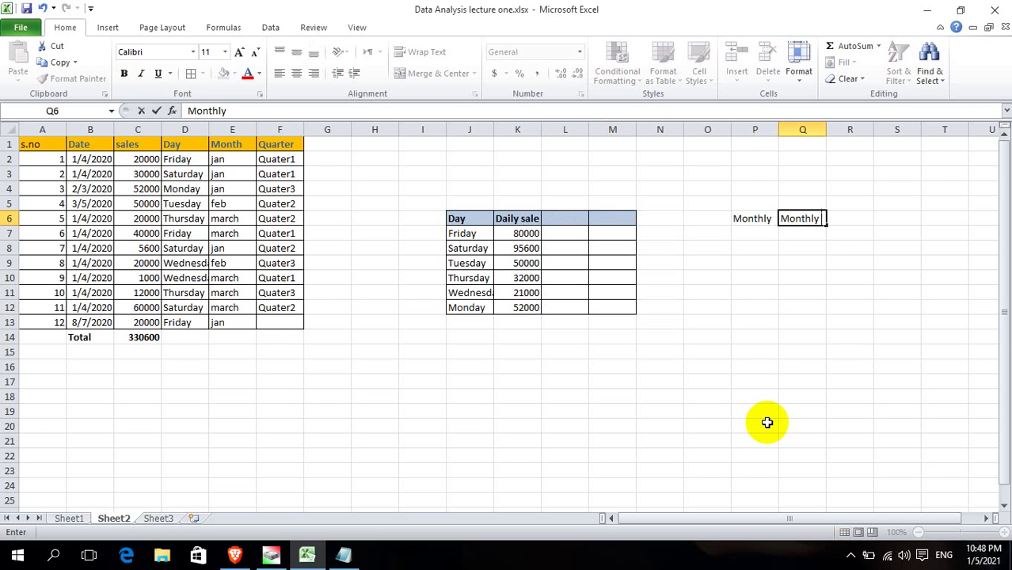
text( sales)
key(Return)
key(Up)
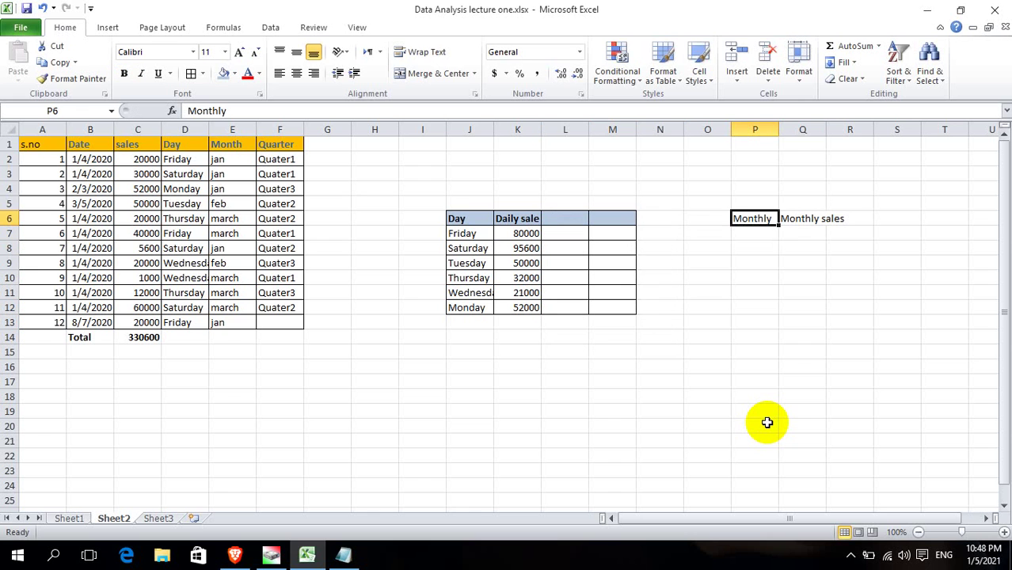
text(Month)
key(Return)
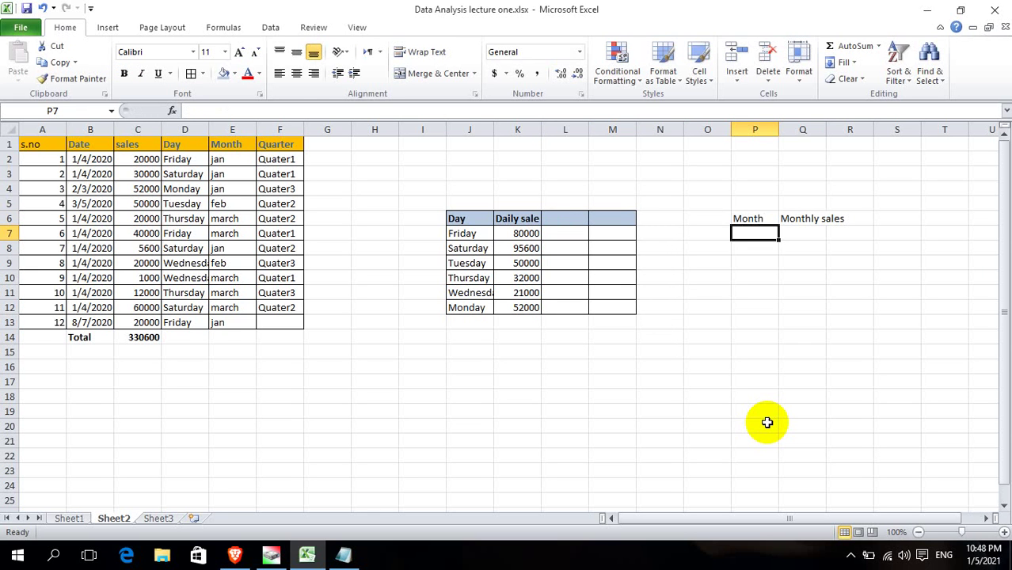
List the months jan, feb and marchar in P7:P9 under the Month heading.
text(jan)
key(Return)
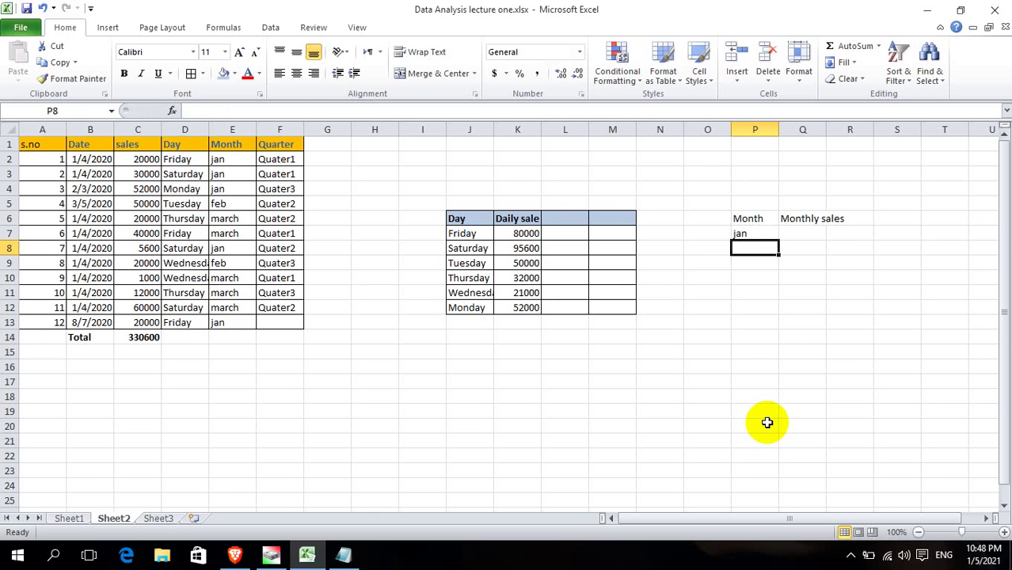
text(feb)
key(Return)
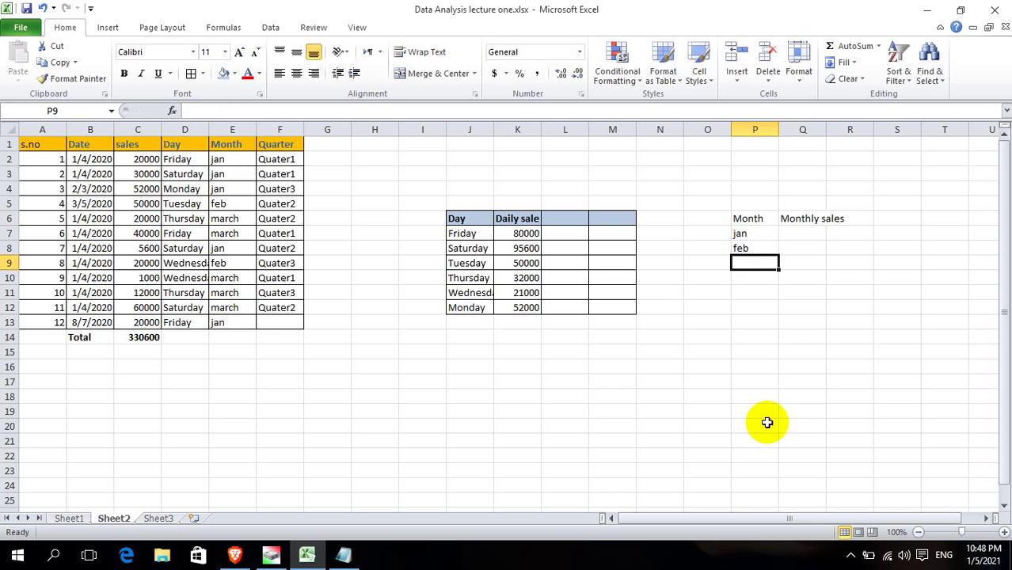
text(ma)
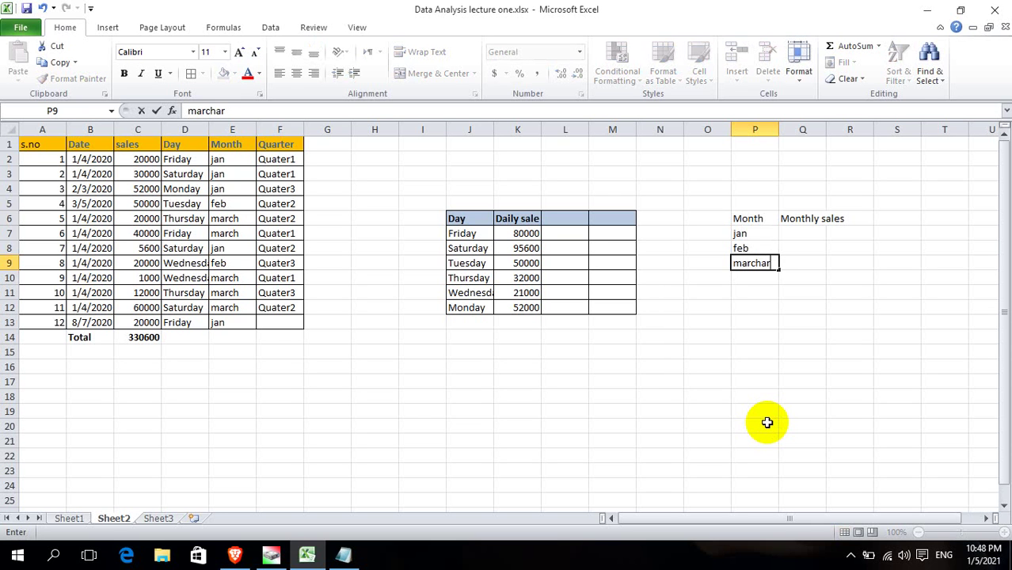
text(rchar)
key(Up)
Shorten the third month entry in P9 to mar.
key(Up)
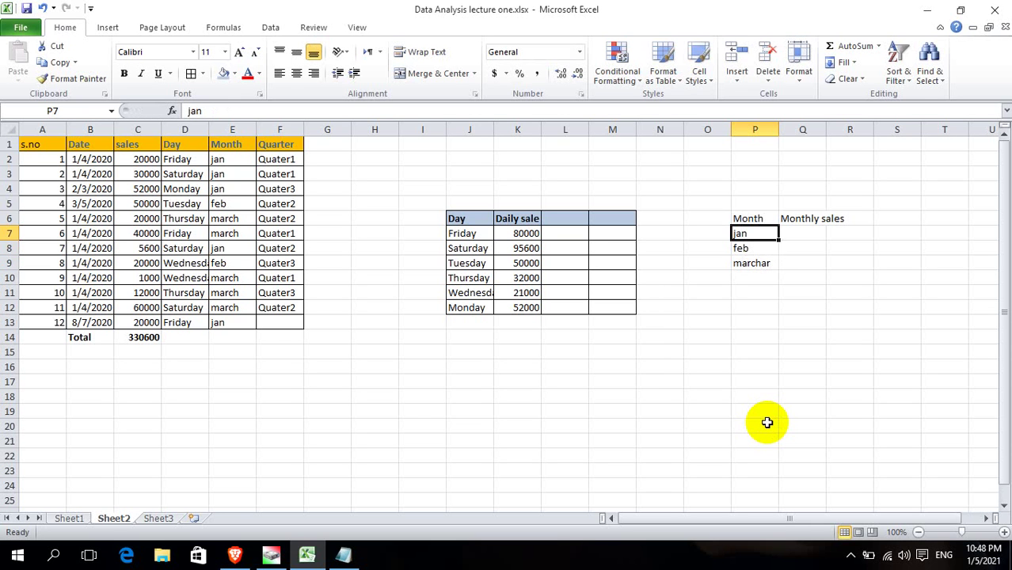
key(Down)
key(Down)
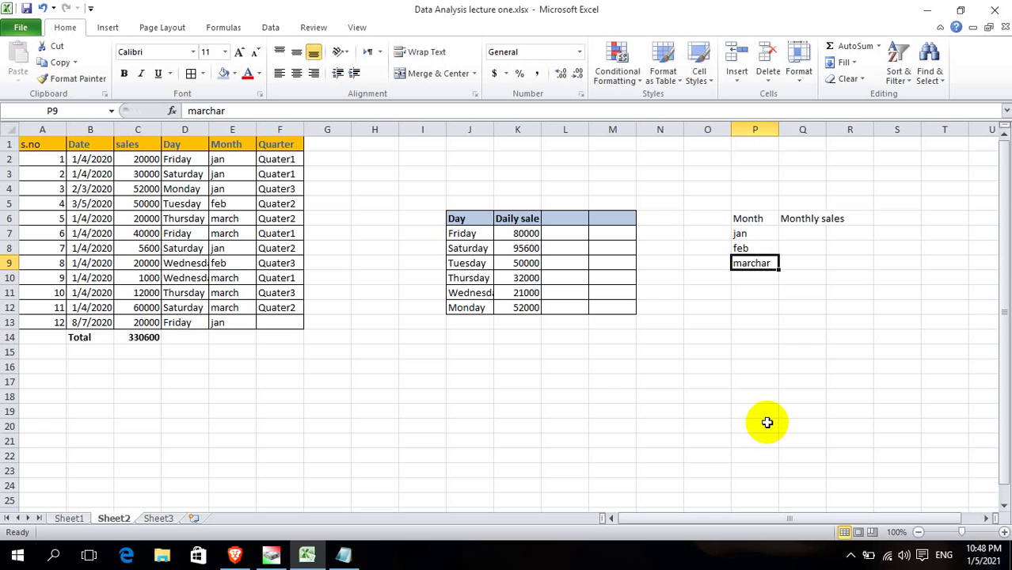
key(Right)
key(Left)
key(F2)
key(BackSpace)
key(BackSpace)
key(BackSpace)
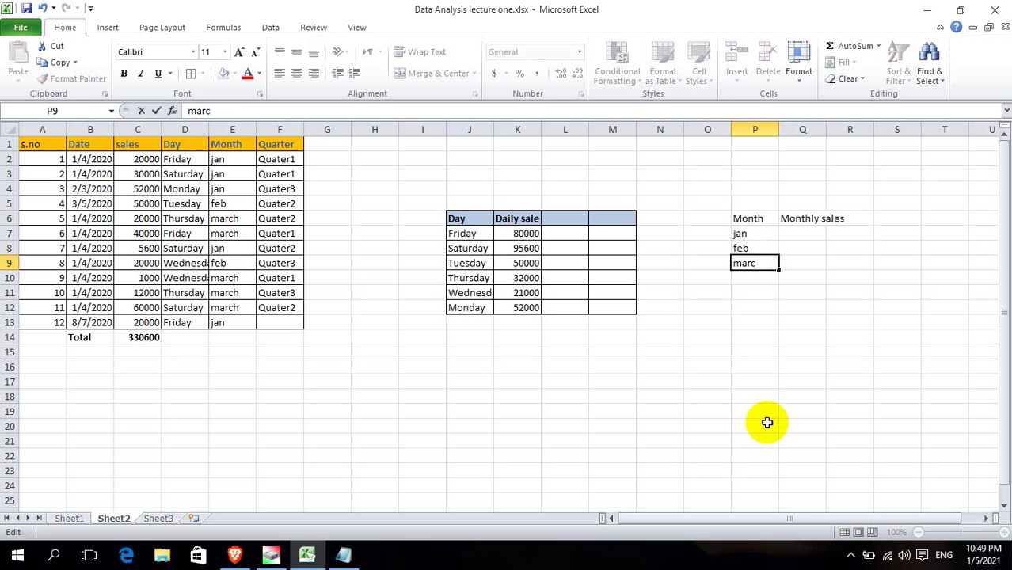
key(Return)
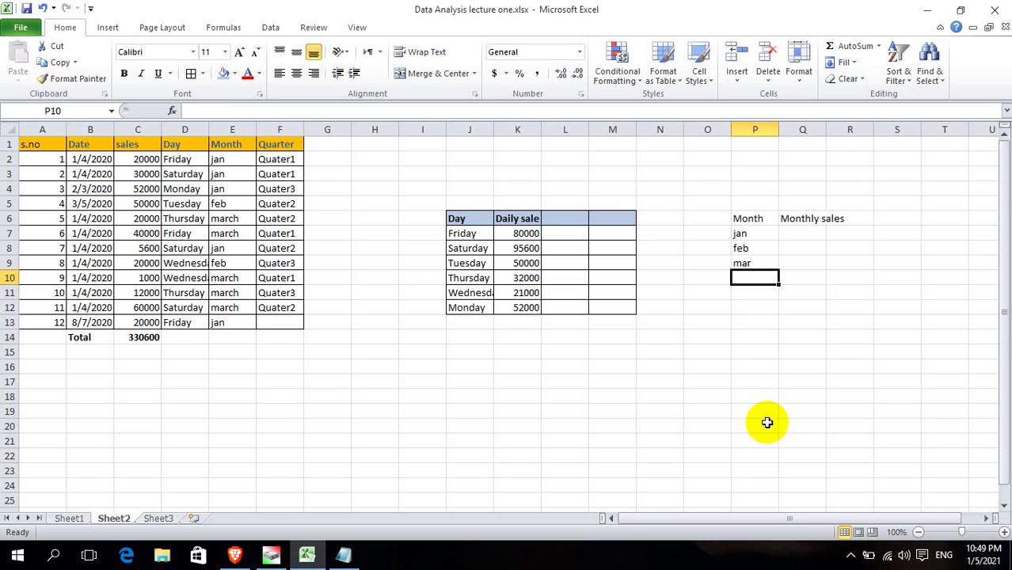
Start a SUMIF formula in Q7 for jan, using the Month column cells E2:E13 as the range.
key(Up)
key(Up)
key(Up)
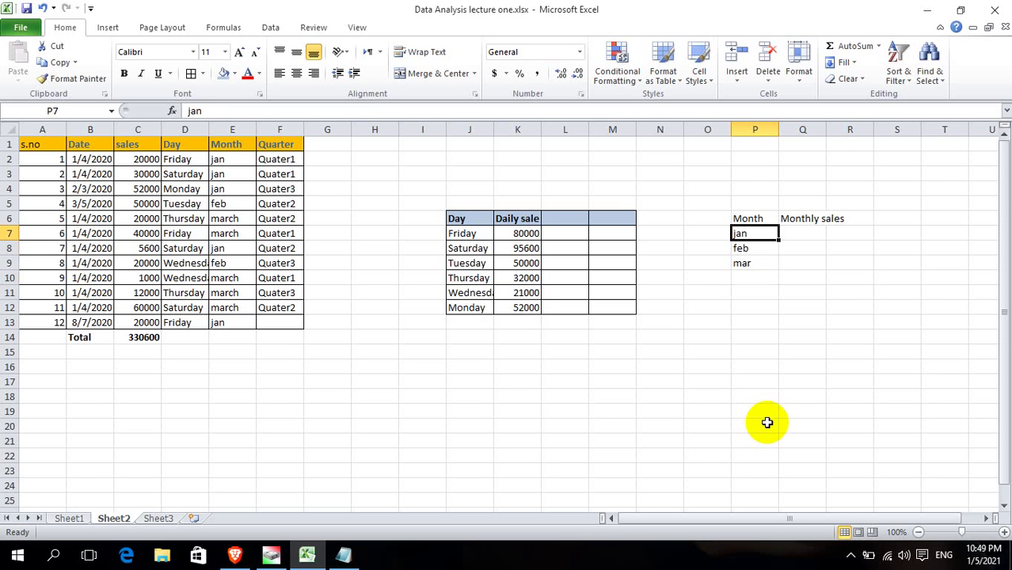
key(Right)
text(=)
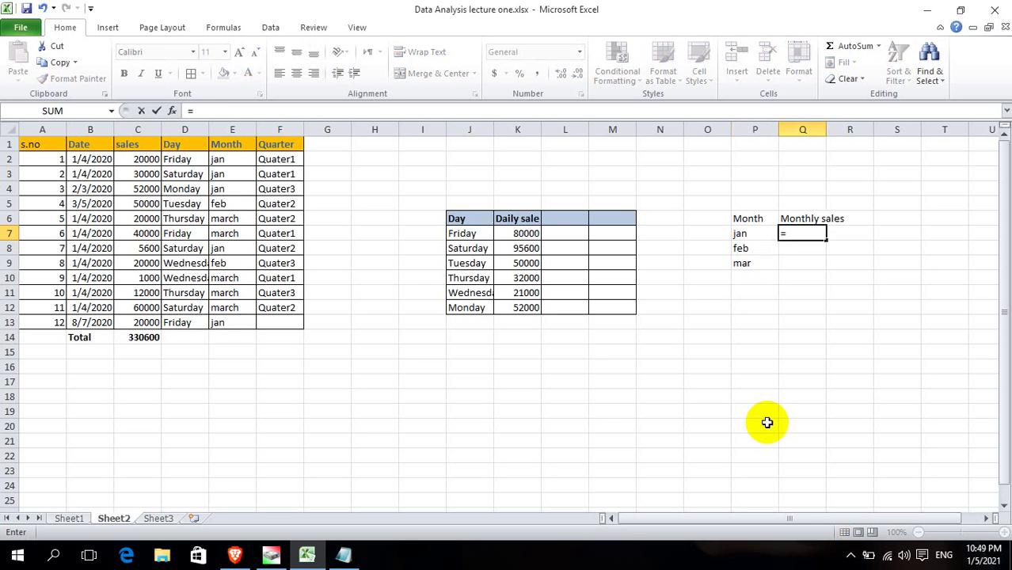
text(sumif()
key(BackSpace)
text(if()
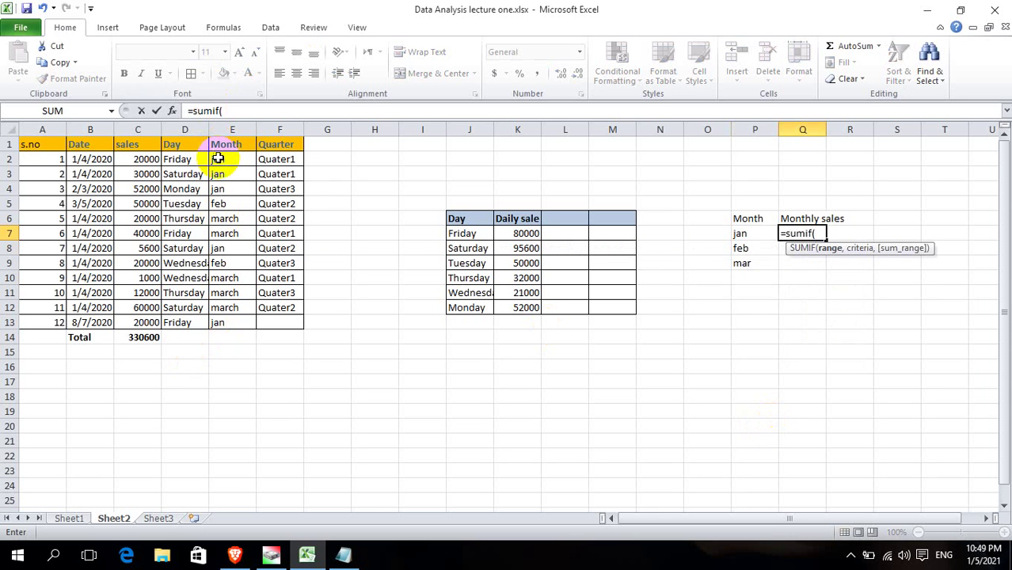
drag(220, 158, 257, 314)
click(241, 312)
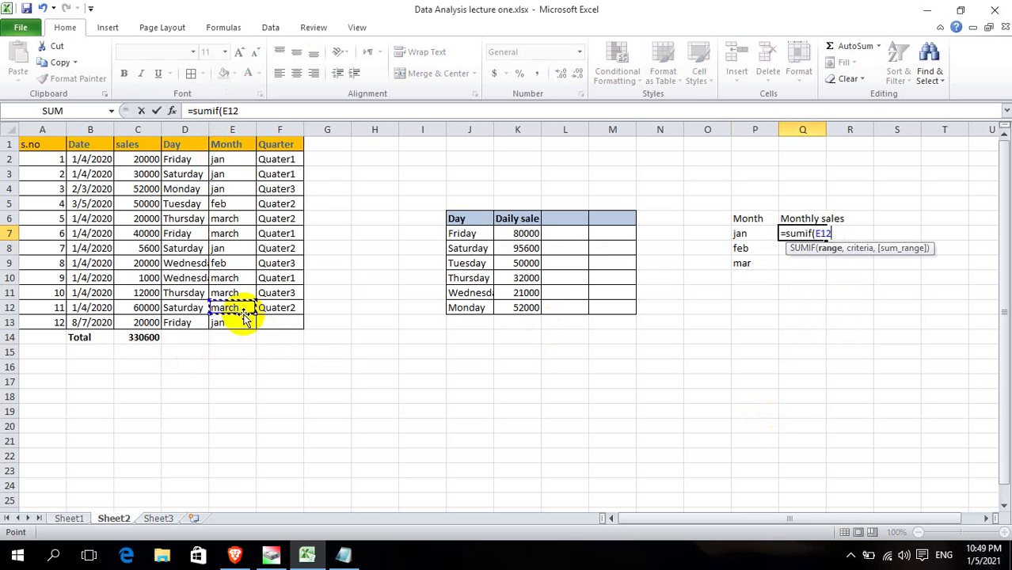
drag(238, 161, 234, 318)
click(234, 319)
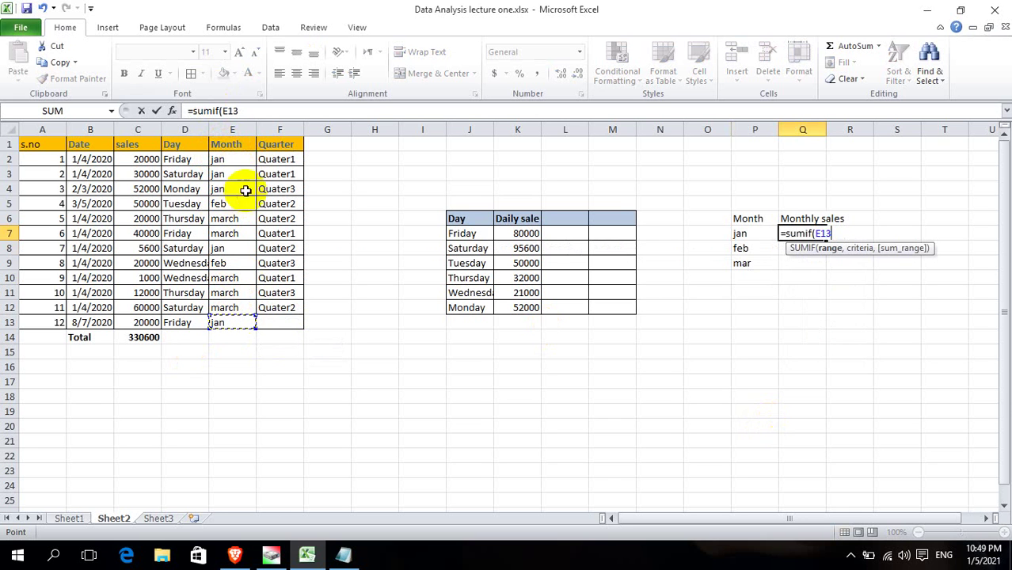
drag(236, 162, 240, 317)
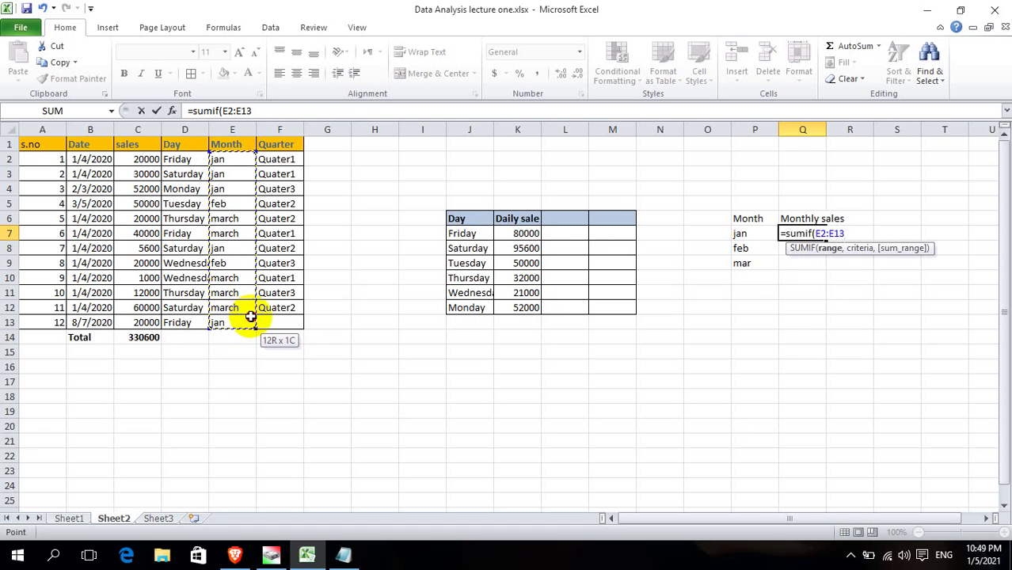
Complete the SUMIF in Q7 with P7 as the criteria and C2:C13 as the sum range.
text(,)
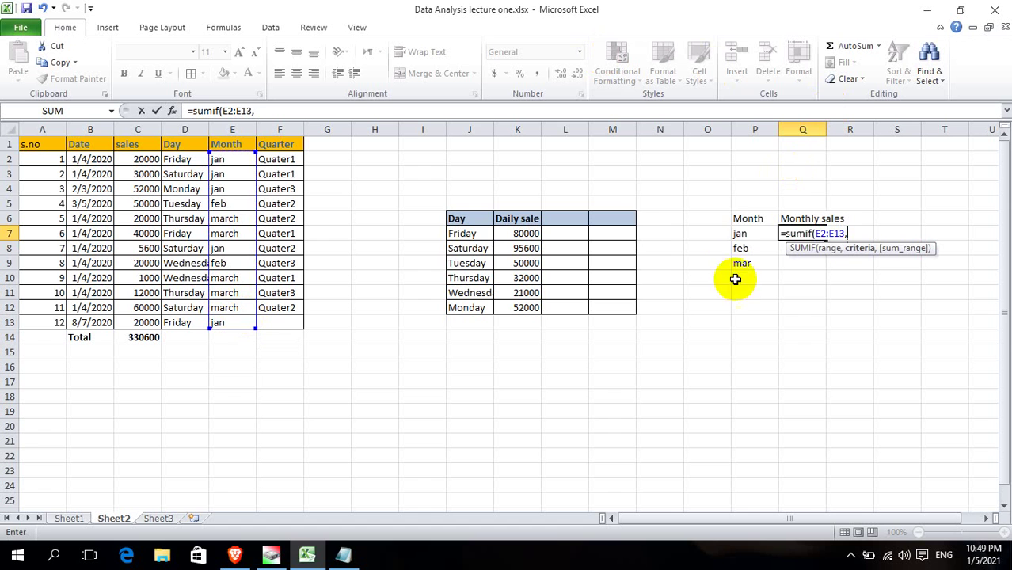
click(737, 233)
text(,)
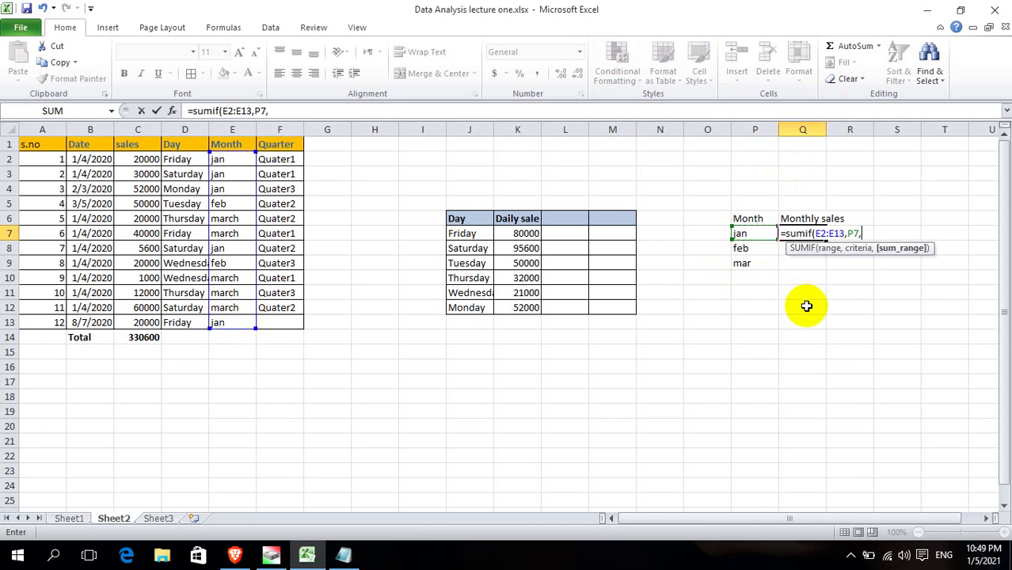
drag(131, 161, 158, 321)
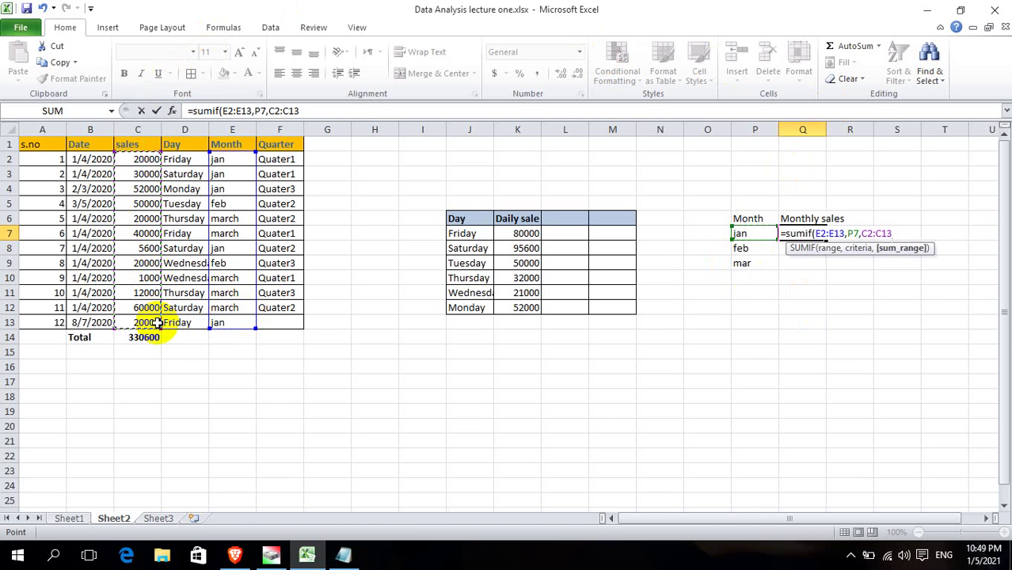
text())
key(Return)
key(Up)
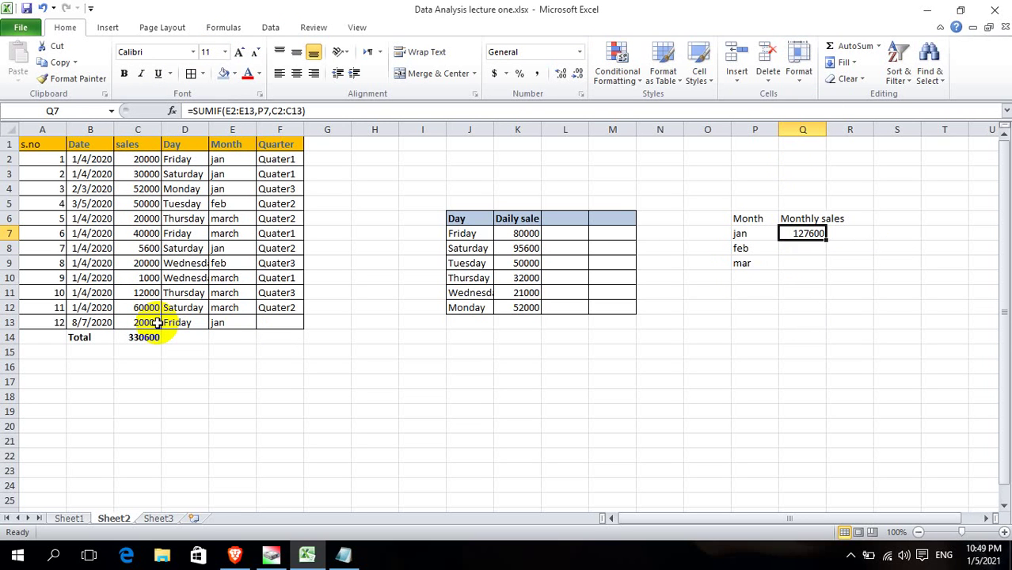
key(Down)
text(=)
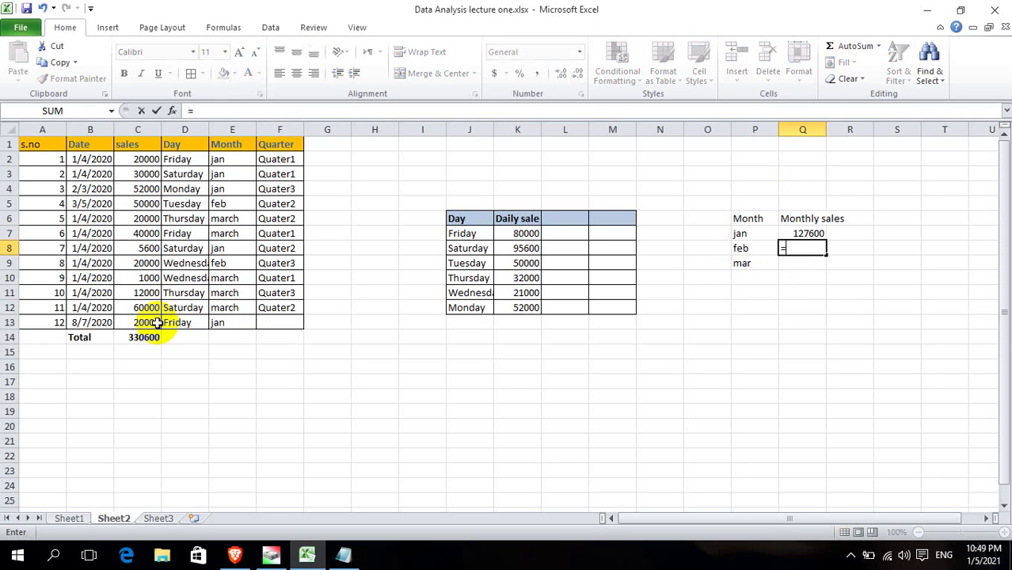
text(sumif()
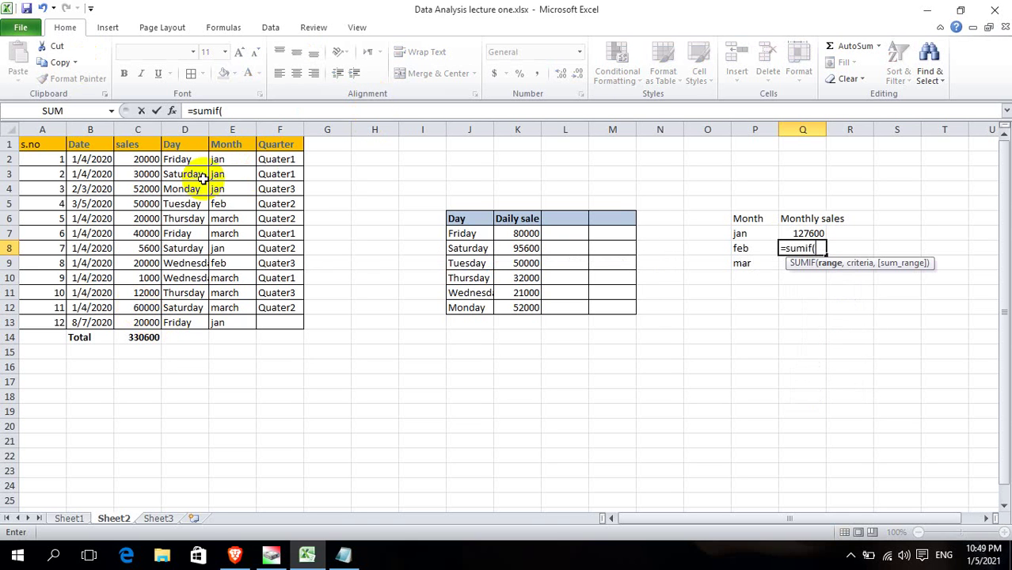
drag(225, 160, 238, 315)
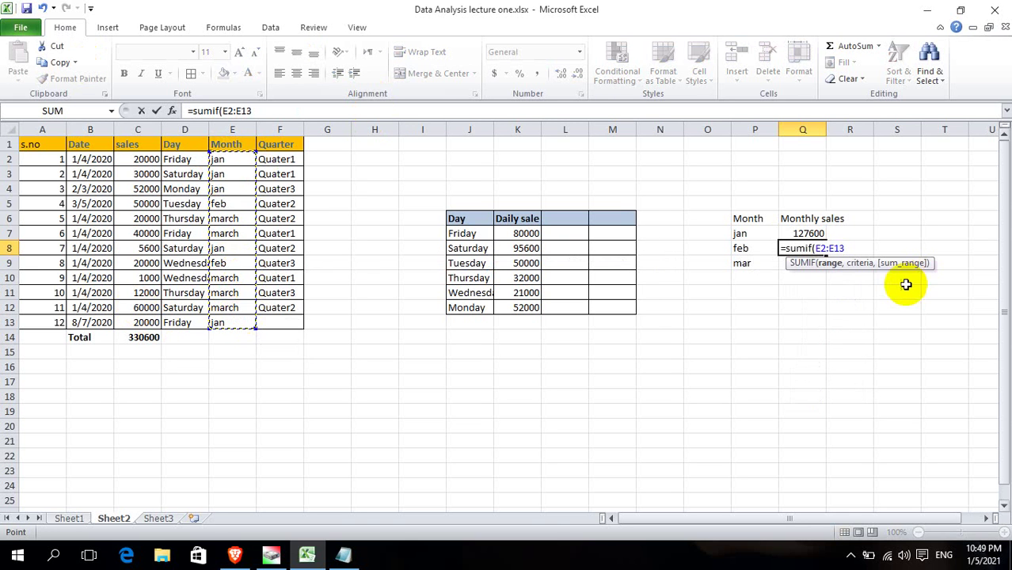
click(850, 312)
key(BackSpace)
key(BackSpace)
key(BackSpace)
key(BackSpace)
key(BackSpace)
key(BackSpace)
key(BackSpace)
key(BackSpace)
key(BackSpace)
key(BackSpace)
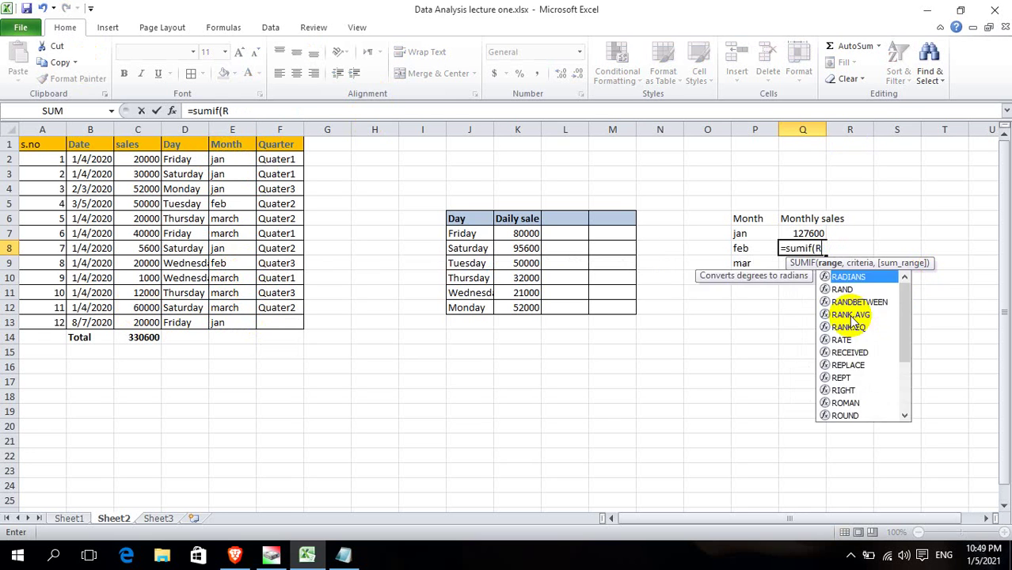
key(Up)
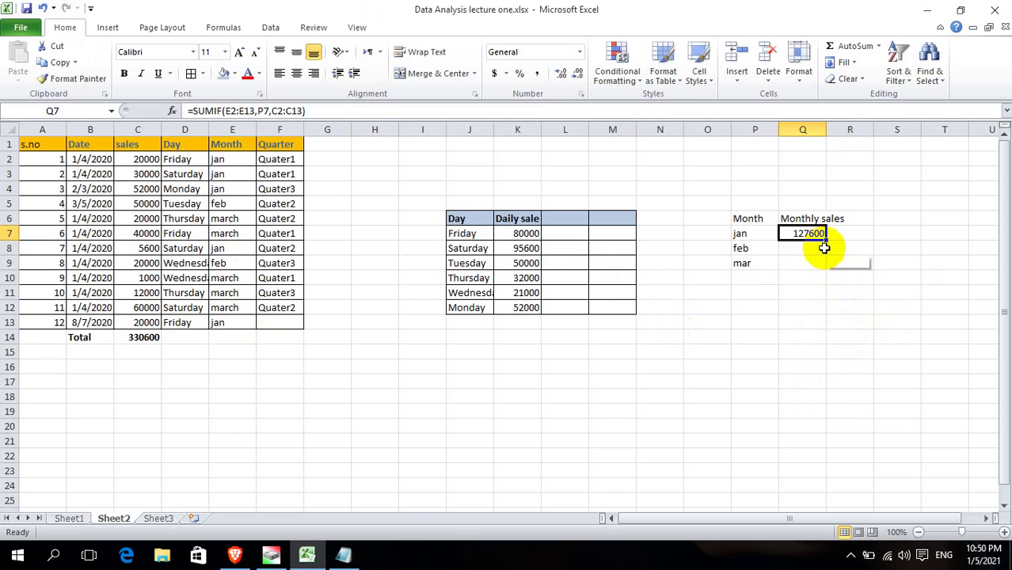
Fill the Monthly sales formula from Q7 down through Q9 for the remaining months.
drag(813, 230, 813, 269)
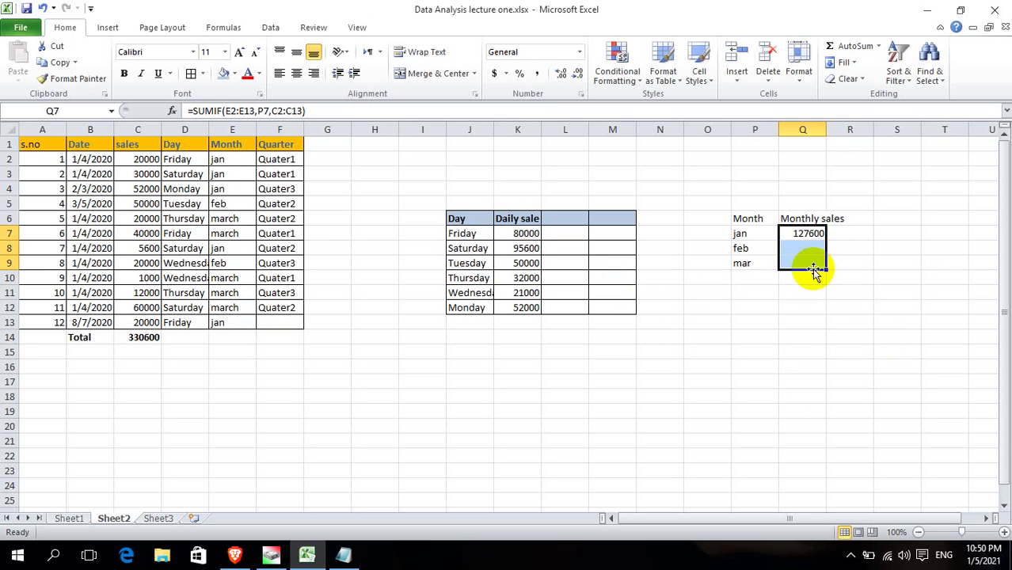
key(ctrl+d)
click(829, 349)
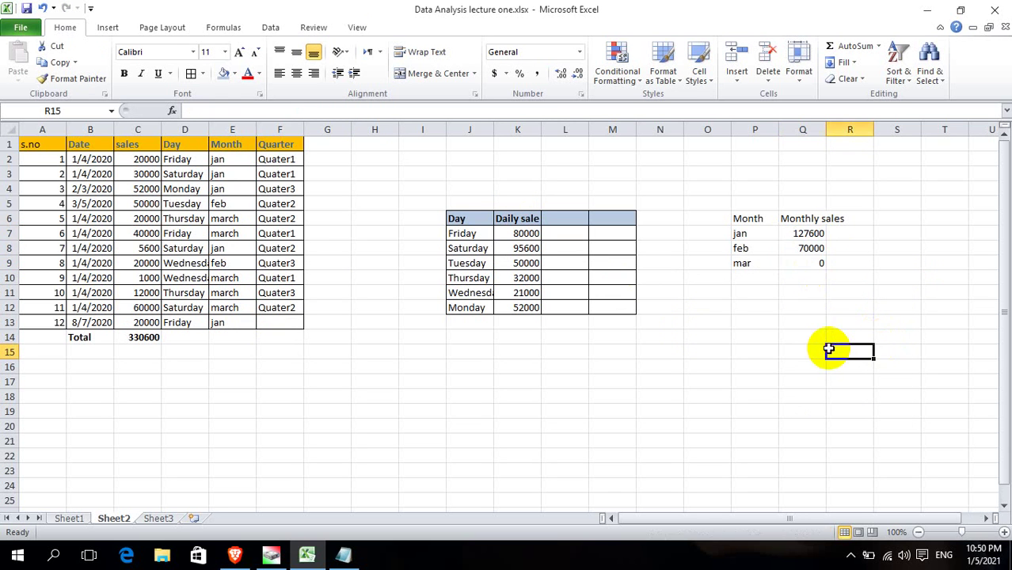
Change the third month in P9 to march to match the spelling in the data's Month column.
click(802, 263)
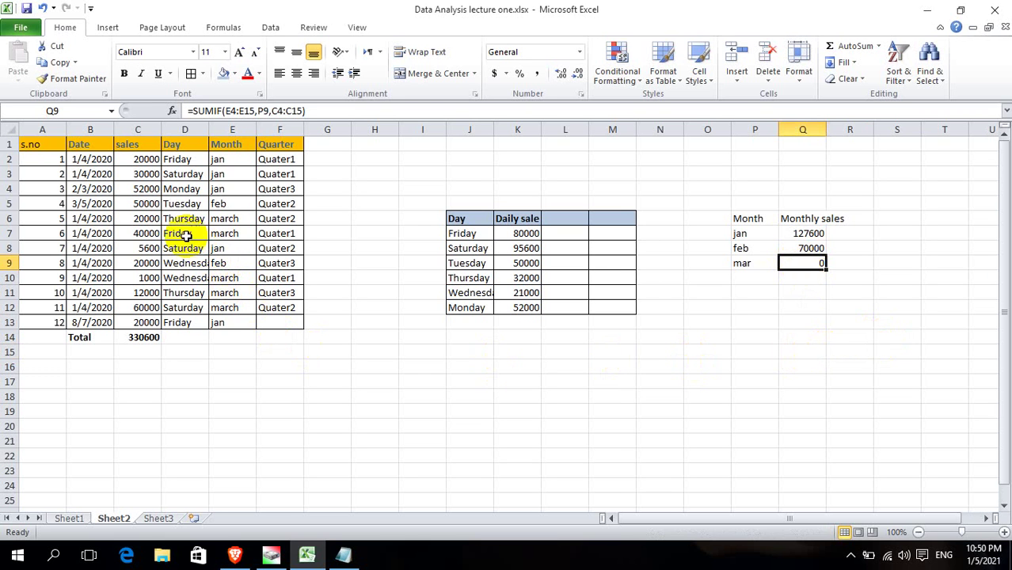
click(228, 233)
click(752, 262)
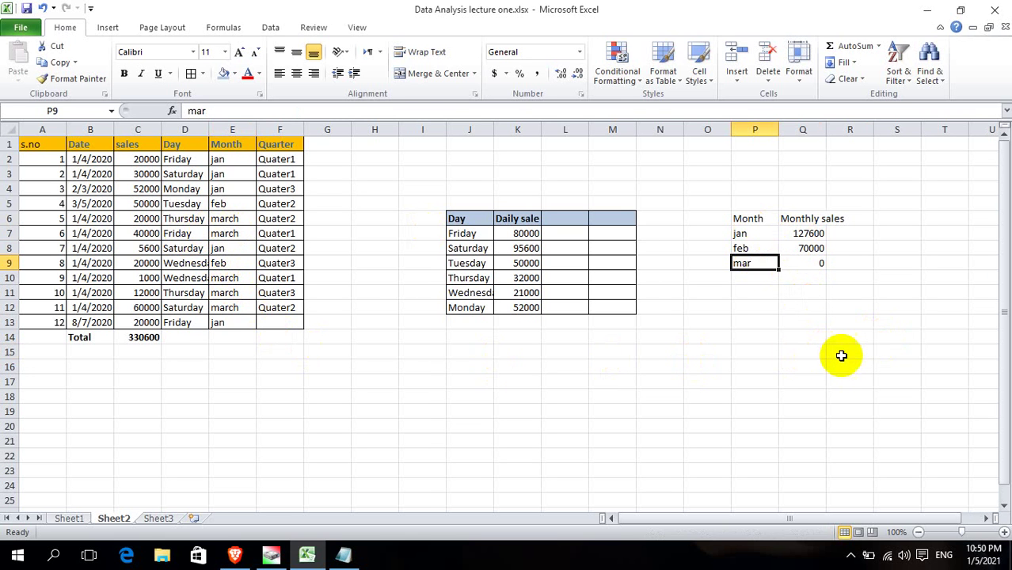
text(marc)
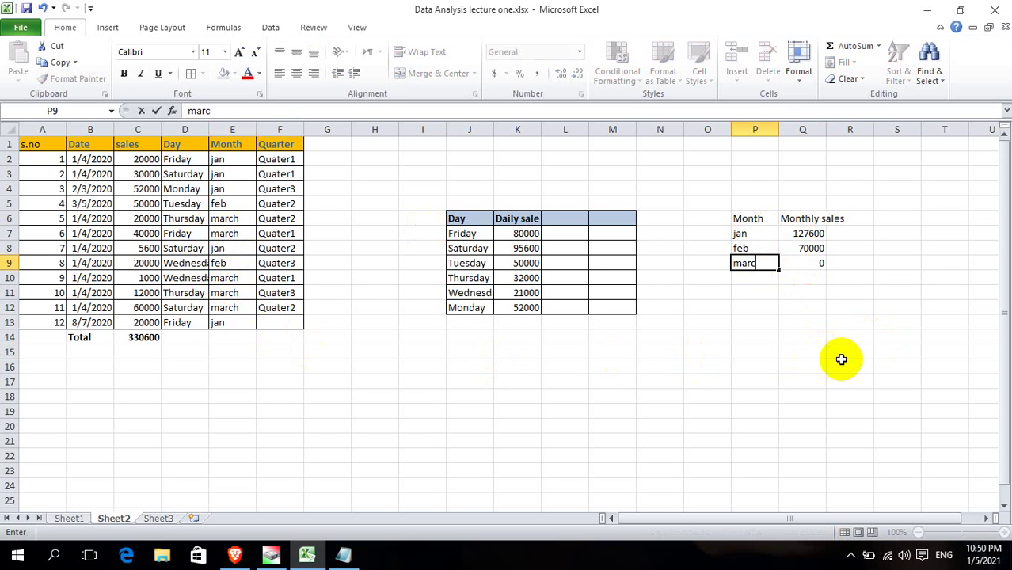
text(ha)
key(Return)
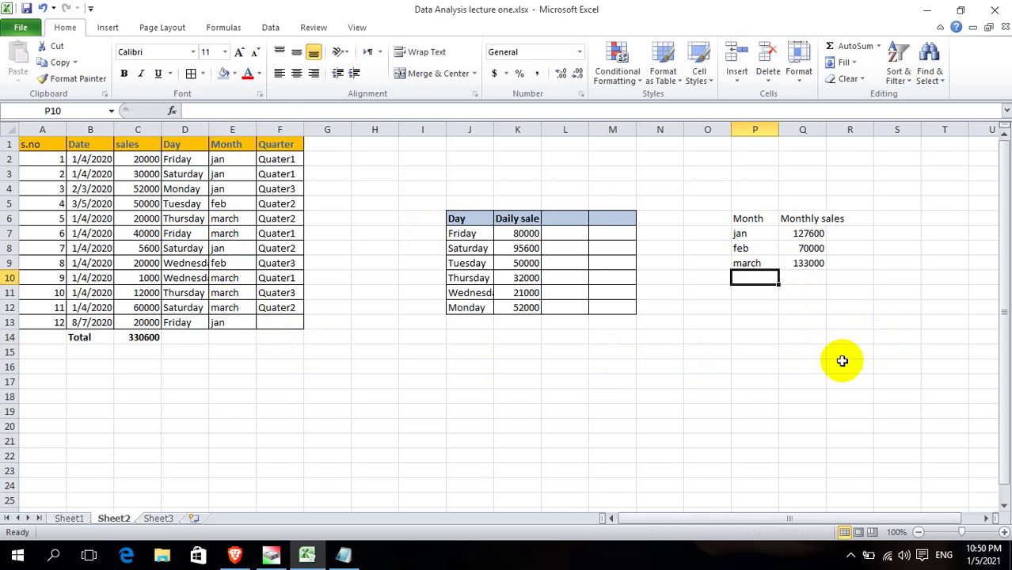
click(741, 262)
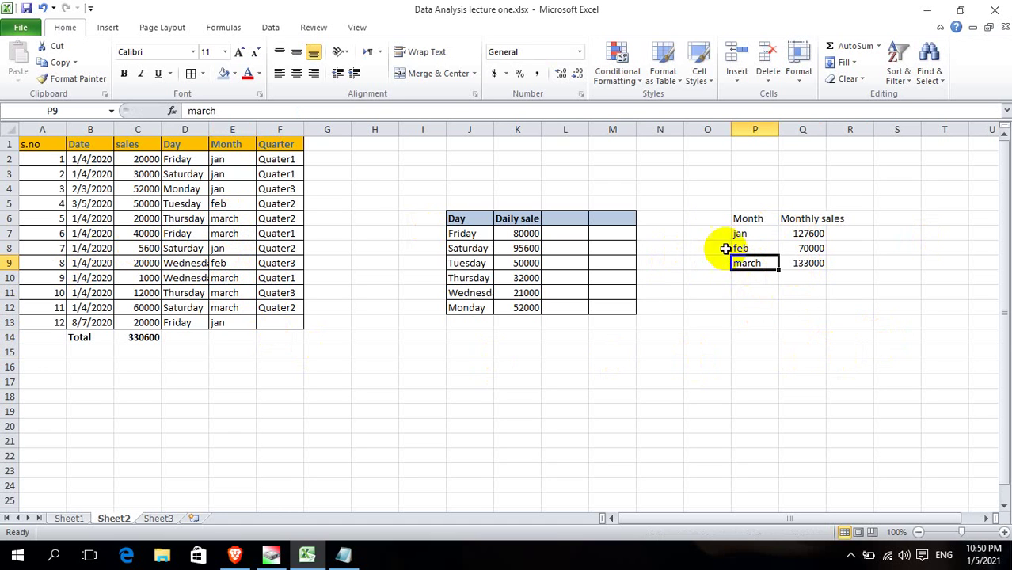
click(806, 263)
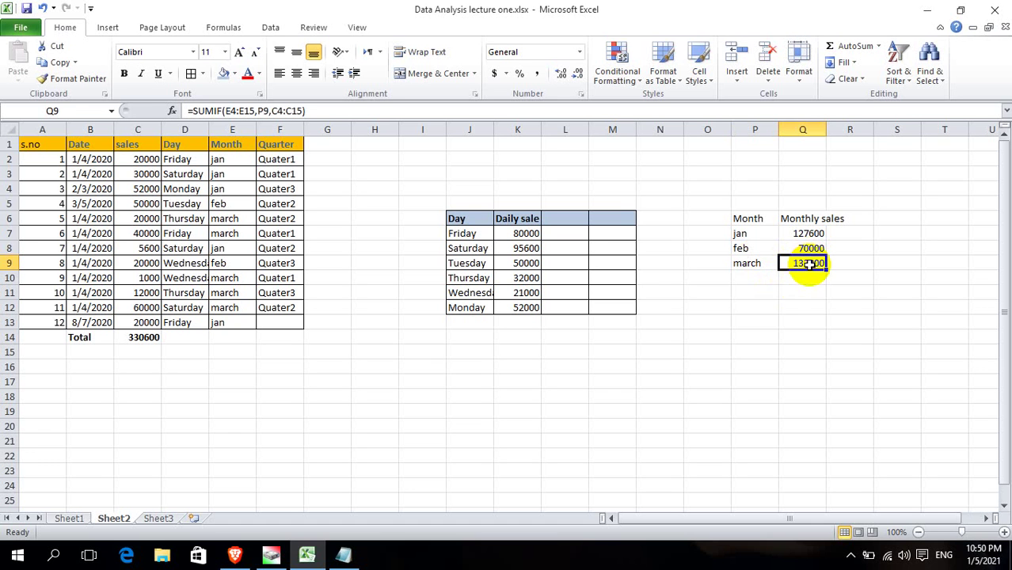
click(743, 263)
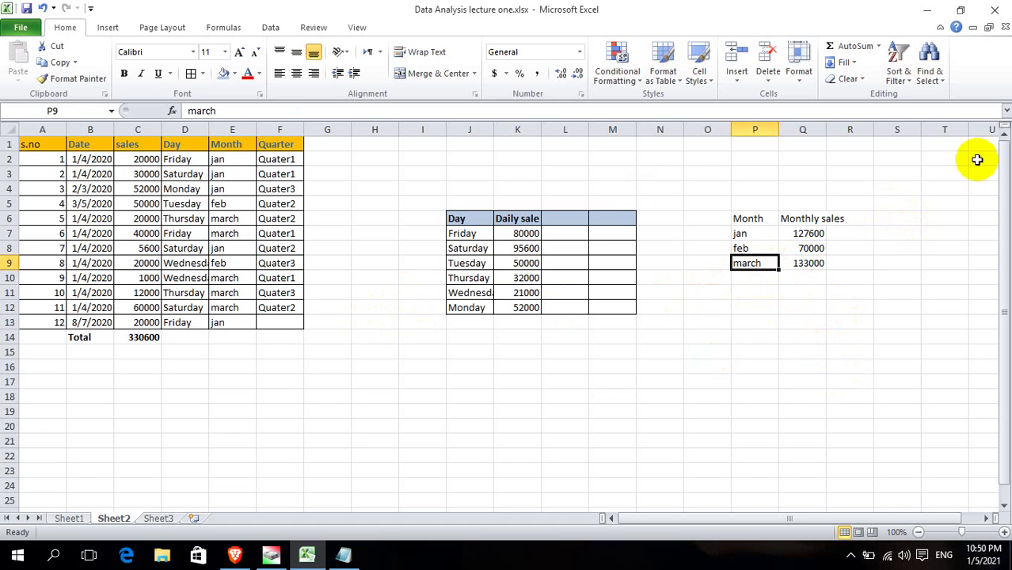
Enter the heading Quarters in T6 to start a quarterly summary table beside the monthly one.
click(941, 220)
text(Q)
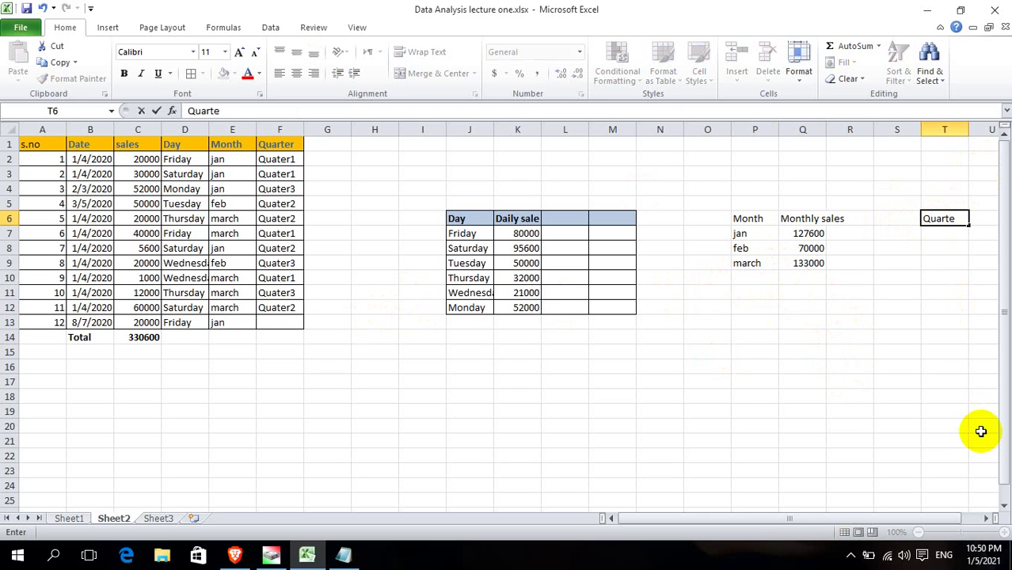
text(s)
key(Return)
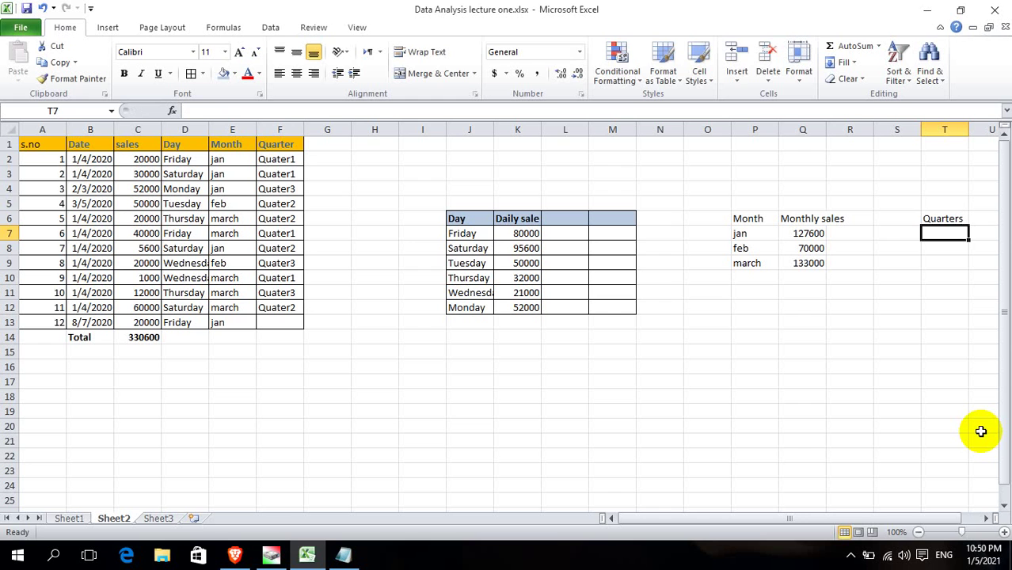
Enter Quarter1 in T7 as the first entry under the Quarters heading.
text(qua)
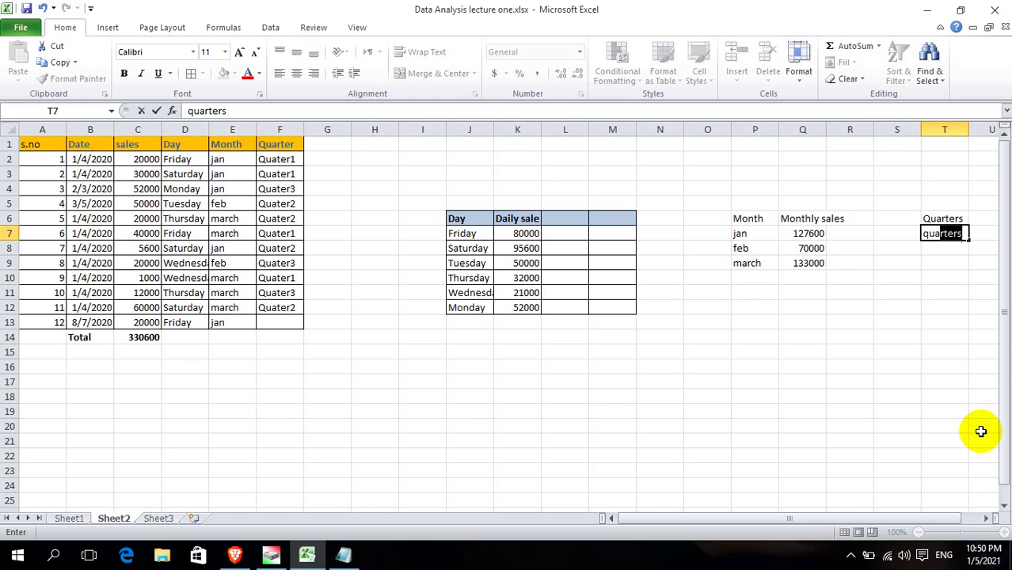
key(Tab)
key(Left)
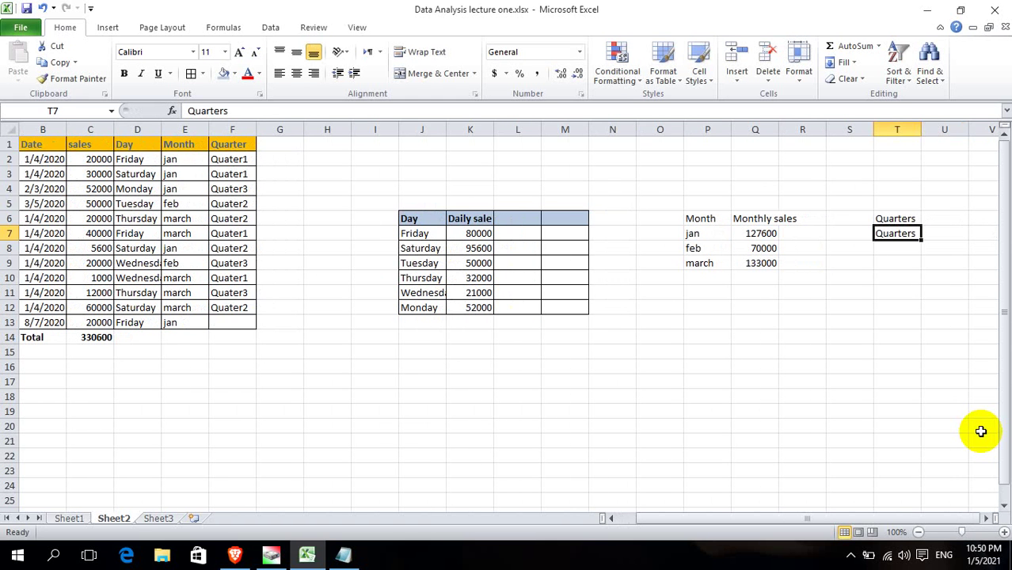
key(F2)
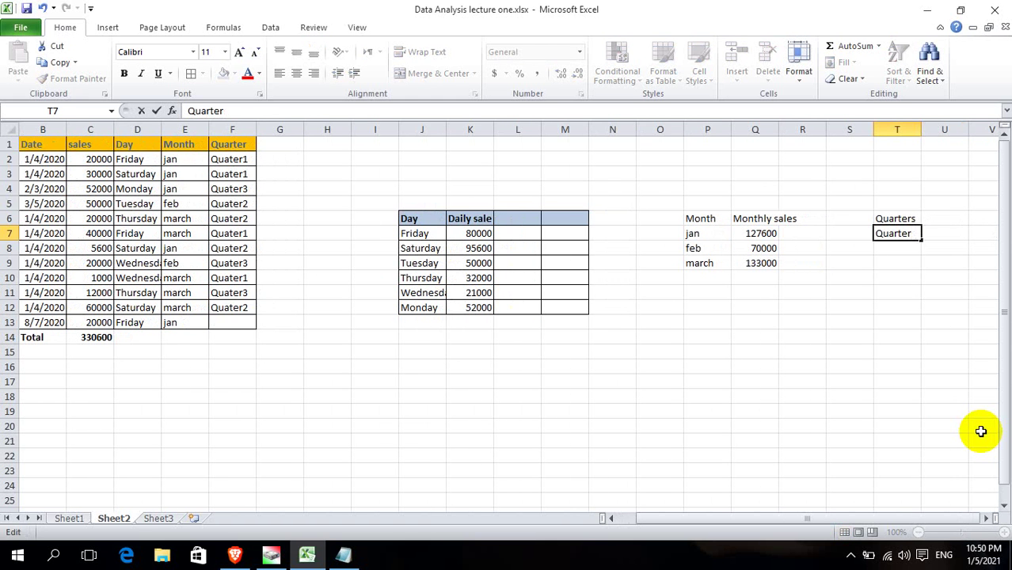
text(1)
key(Return)
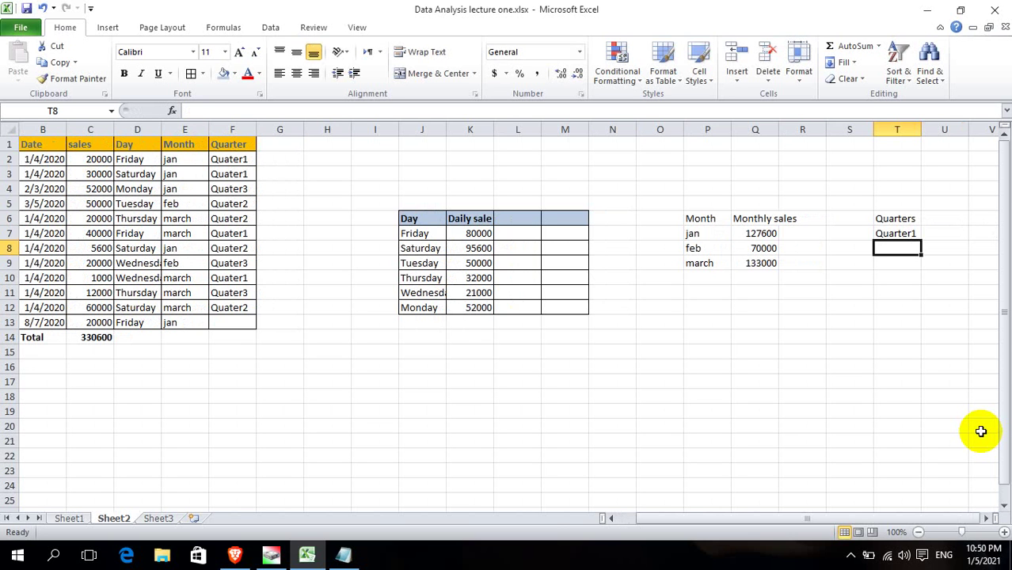
text(2)
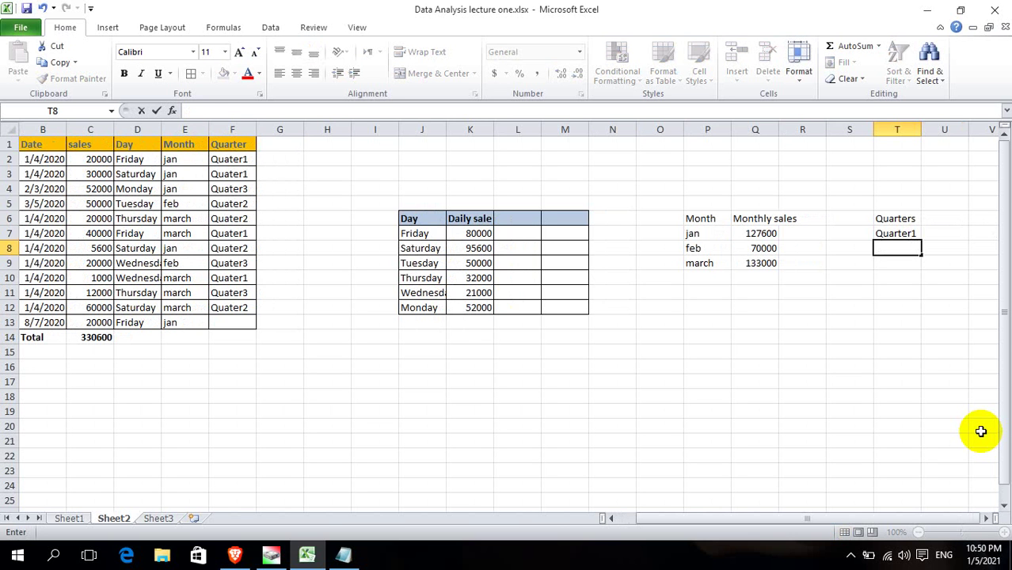
key(Up)
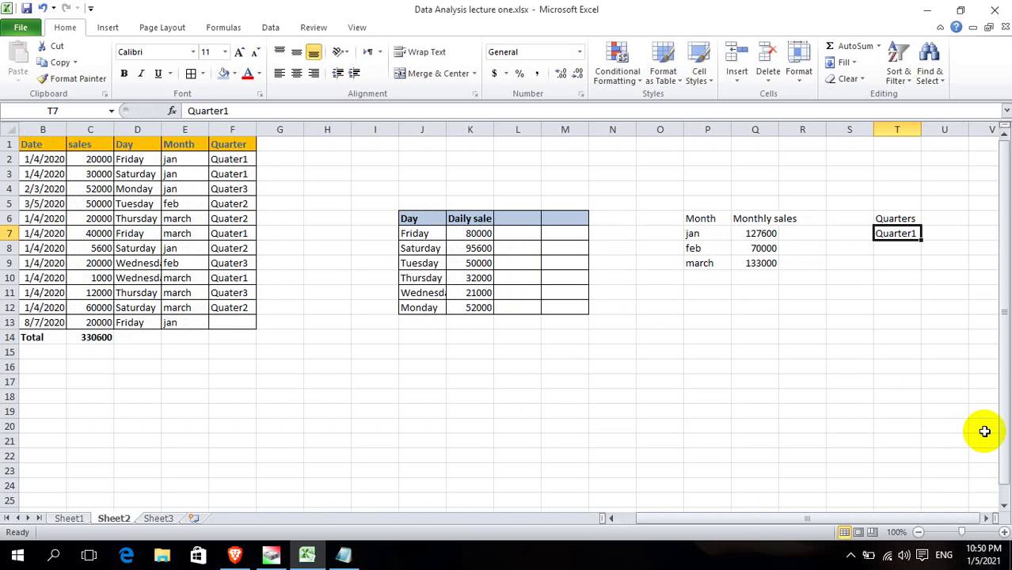
Fill Quarter1 from T7 down through T9 and change the entry in T8 to Quarter2.
drag(902, 234, 910, 259)
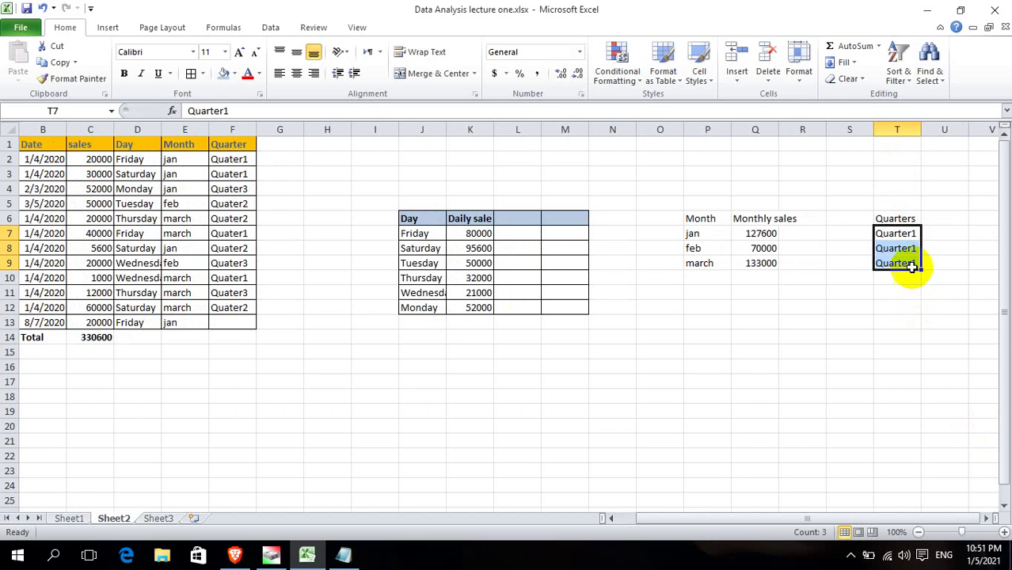
double_click(909, 248)
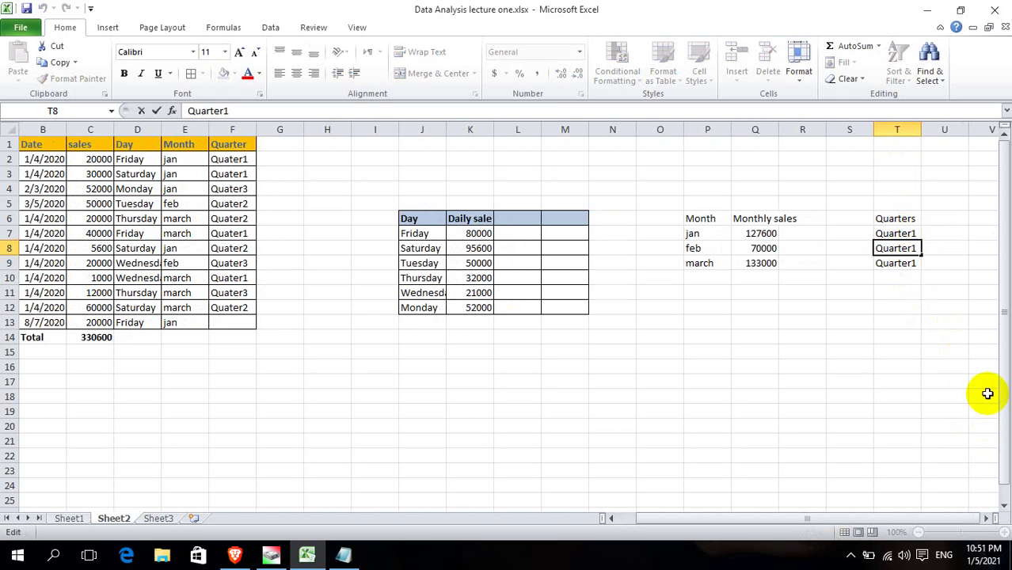
text(2)
key(Return)
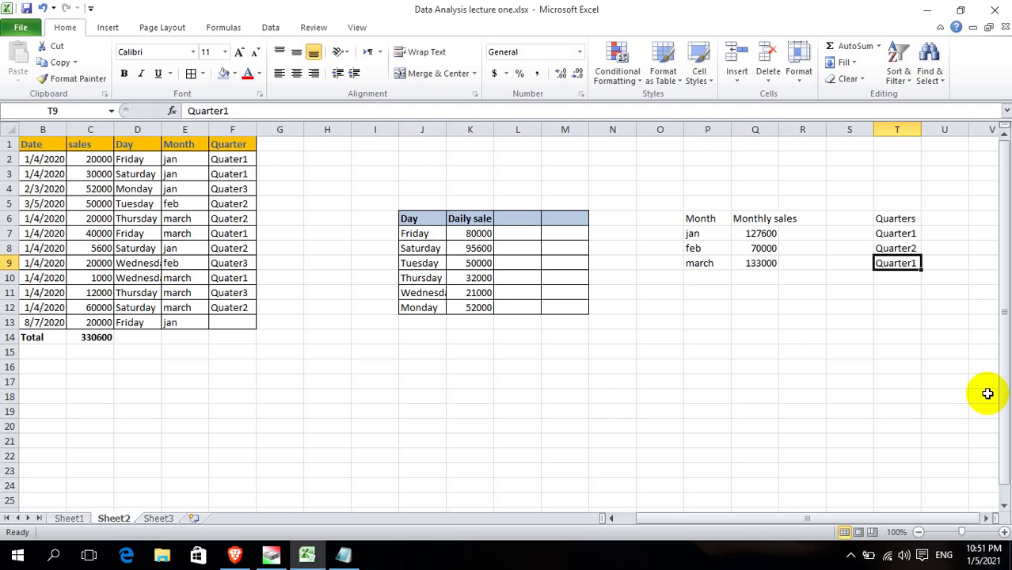
Change the entry in T9 to Quarter3 as the third quarter of the quarterly table.
key(F2)
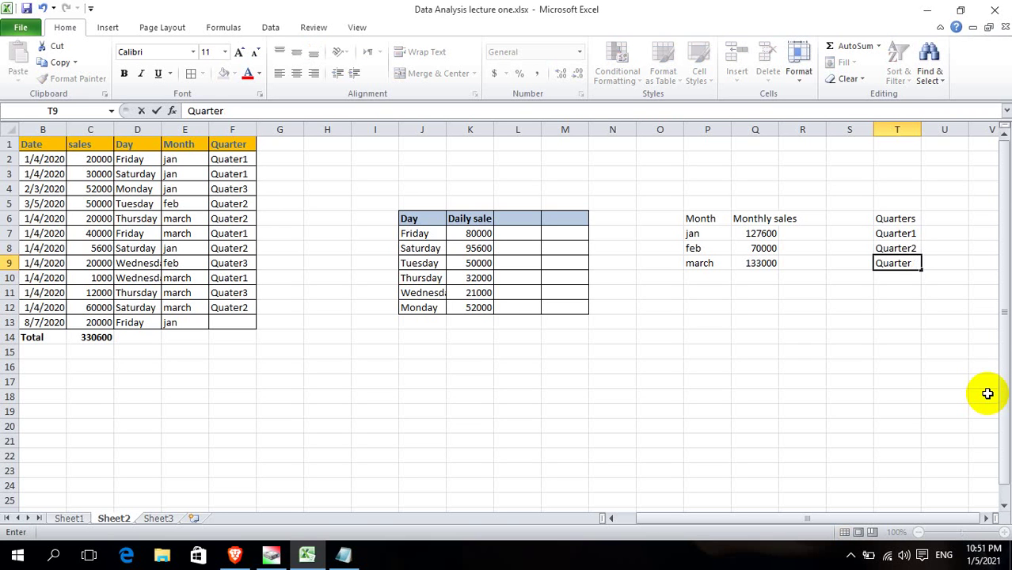
text(3)
key(Return)
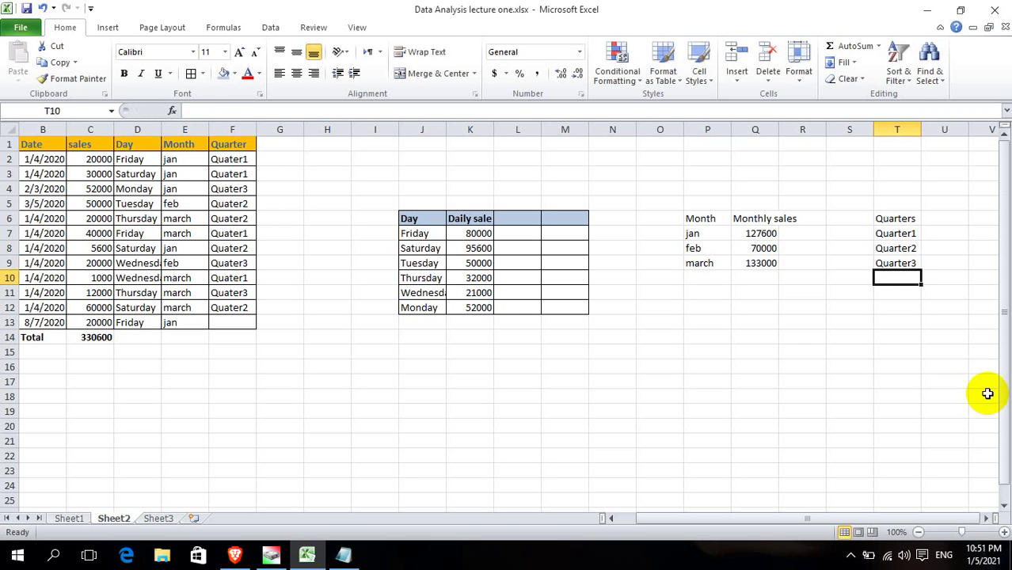
Enter the heading Quarters sales in U6 beside the Quarters heading.
key(Right)
key(Up)
key(Up)
key(Up)
key(Up)
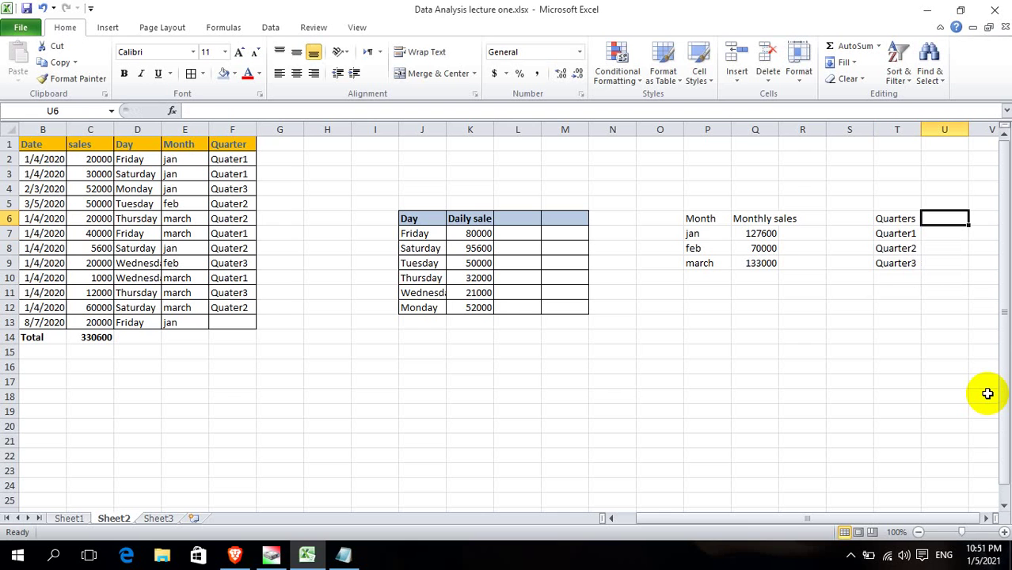
text(Quarters sales)
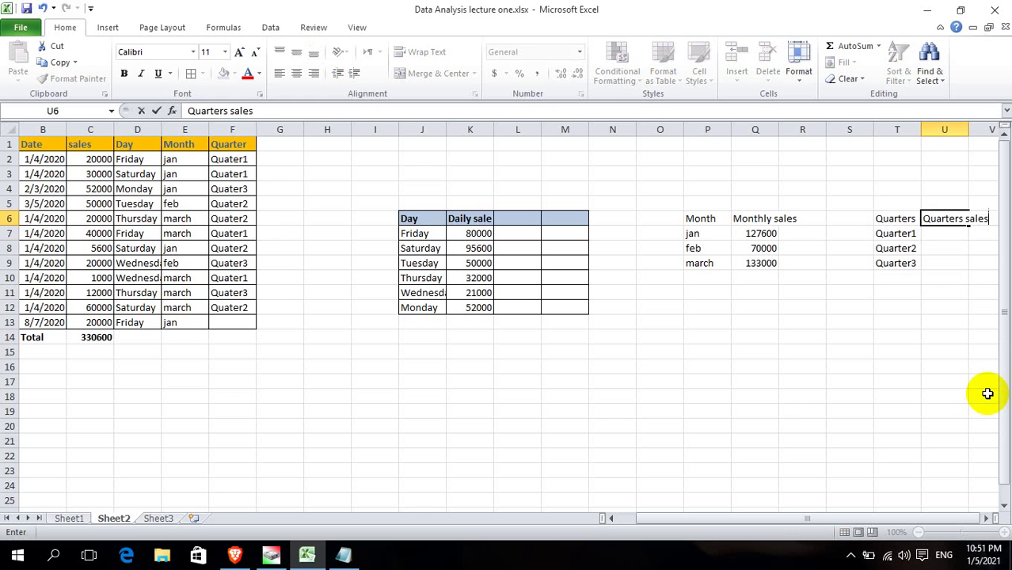
key(Return)
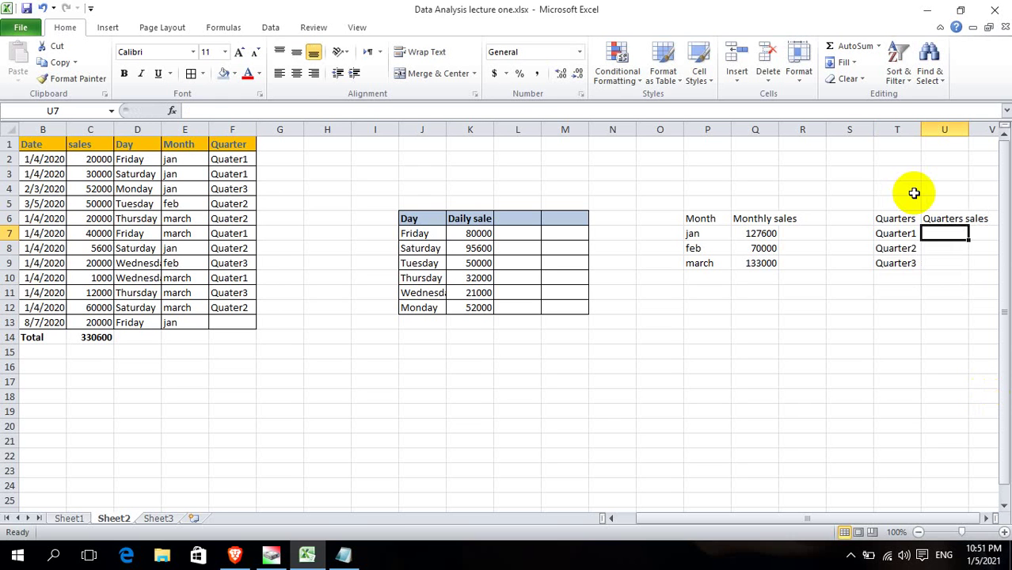
Enter a SUMIF formula in U7 with range F2:F12, criteria T7 and sum range C2:C13.
text(=sumif()
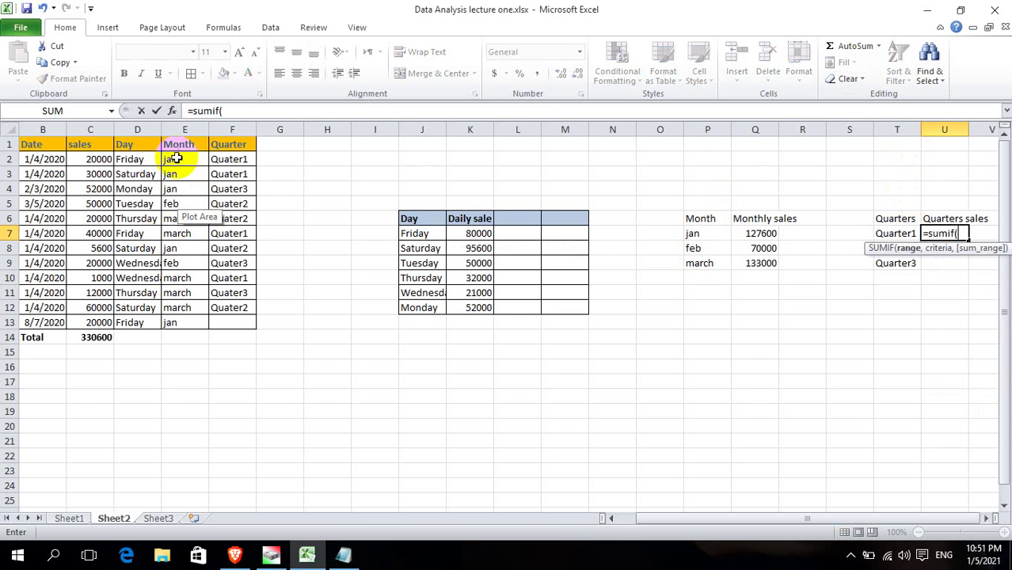
drag(229, 159, 242, 318)
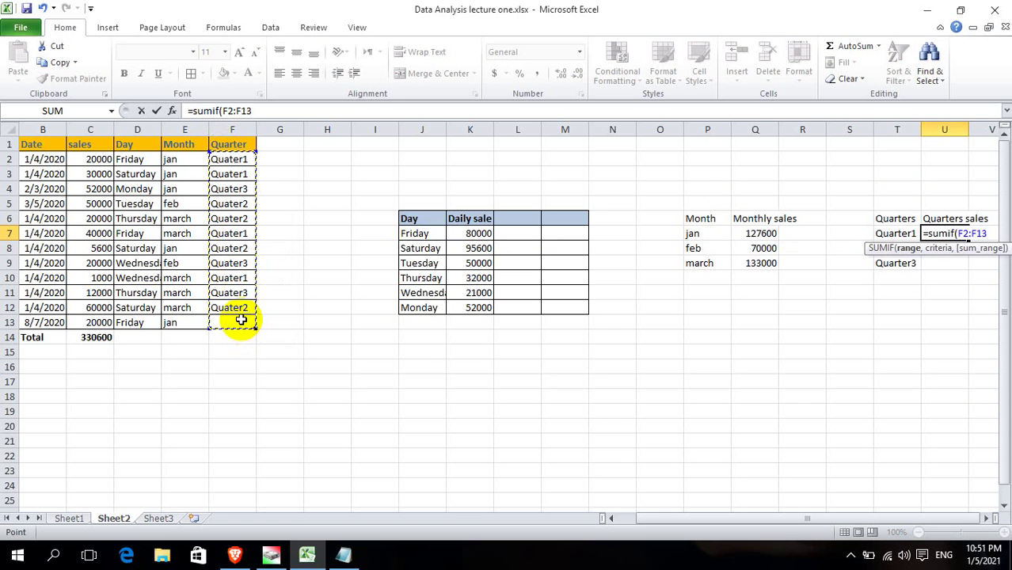
drag(230, 159, 247, 309)
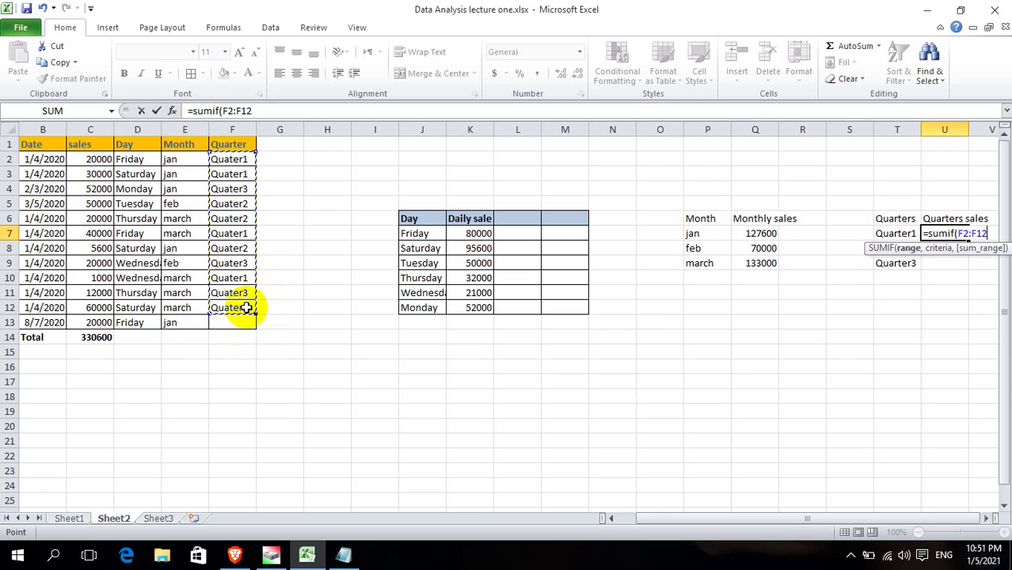
text(,)
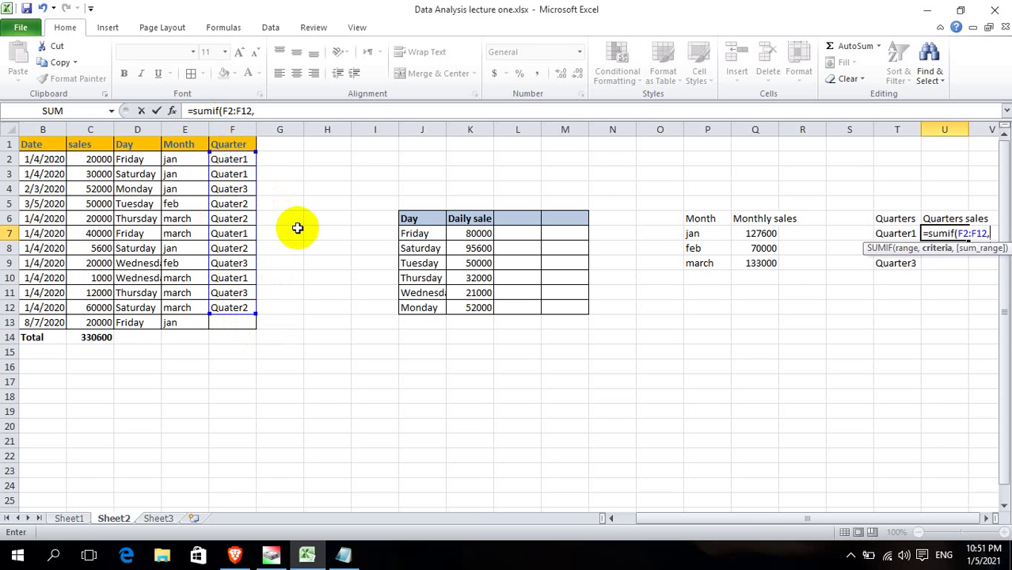
click(885, 234)
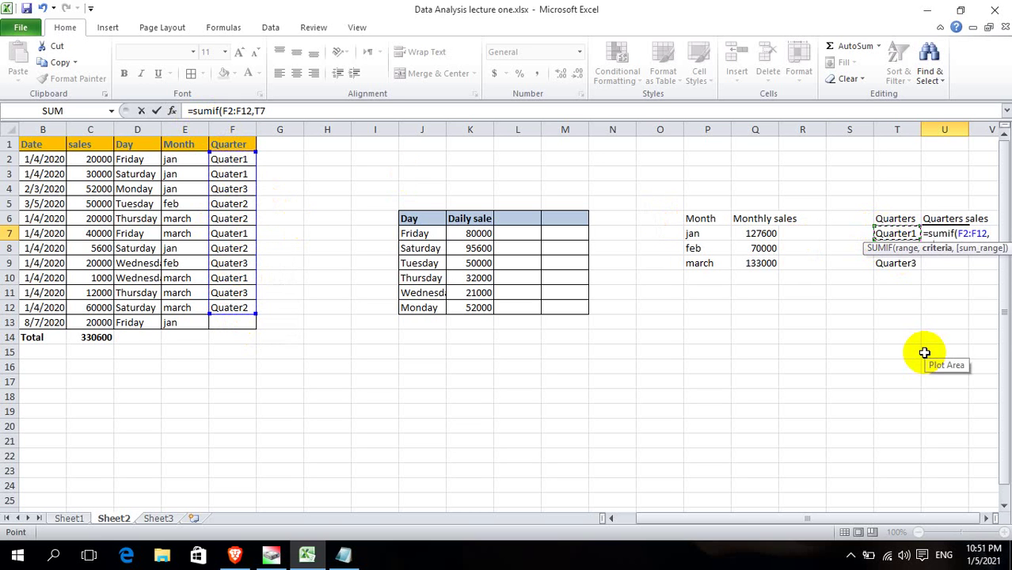
text(,)
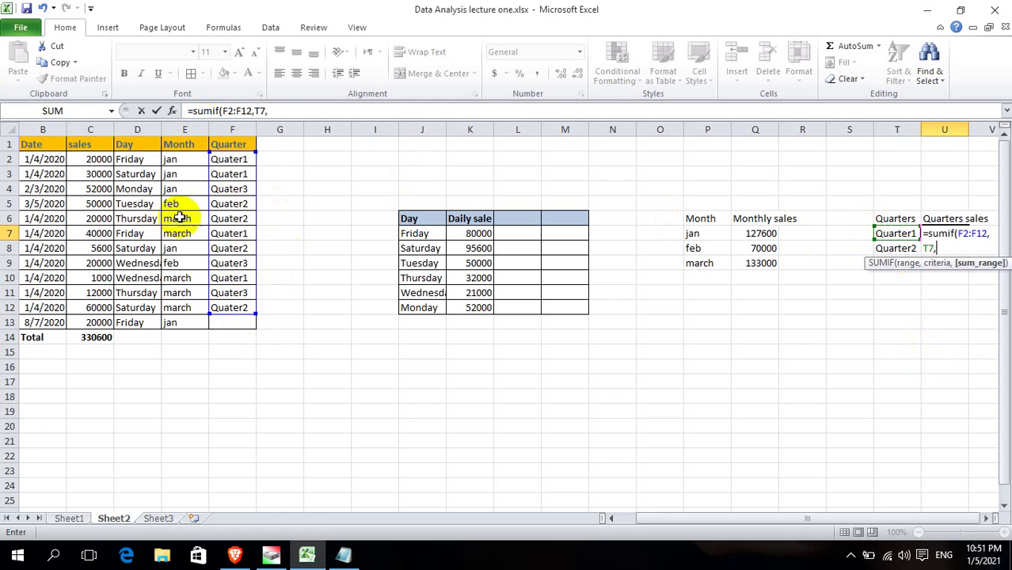
click(101, 160)
drag(102, 159, 103, 318)
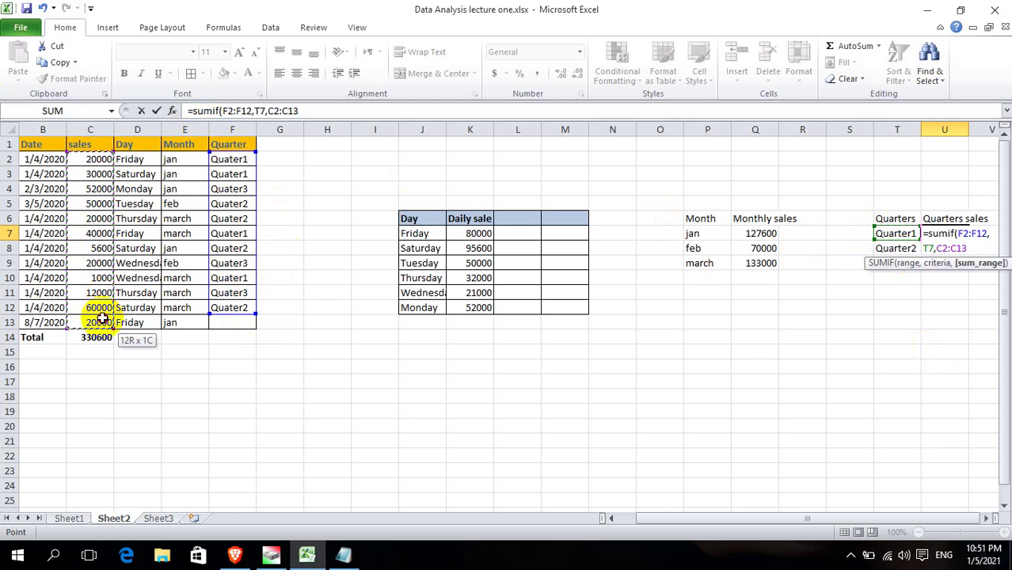
text())
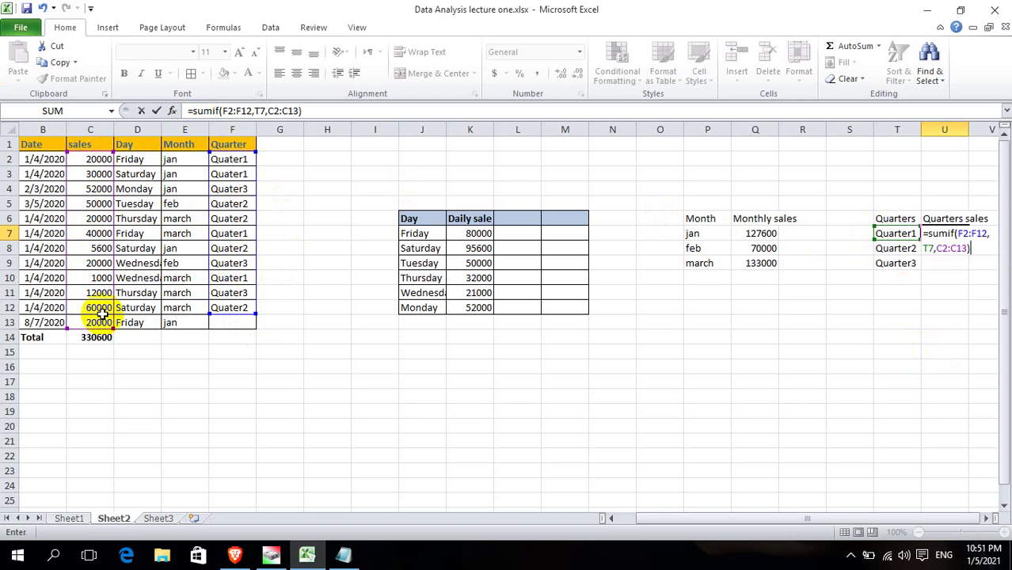
key(Return)
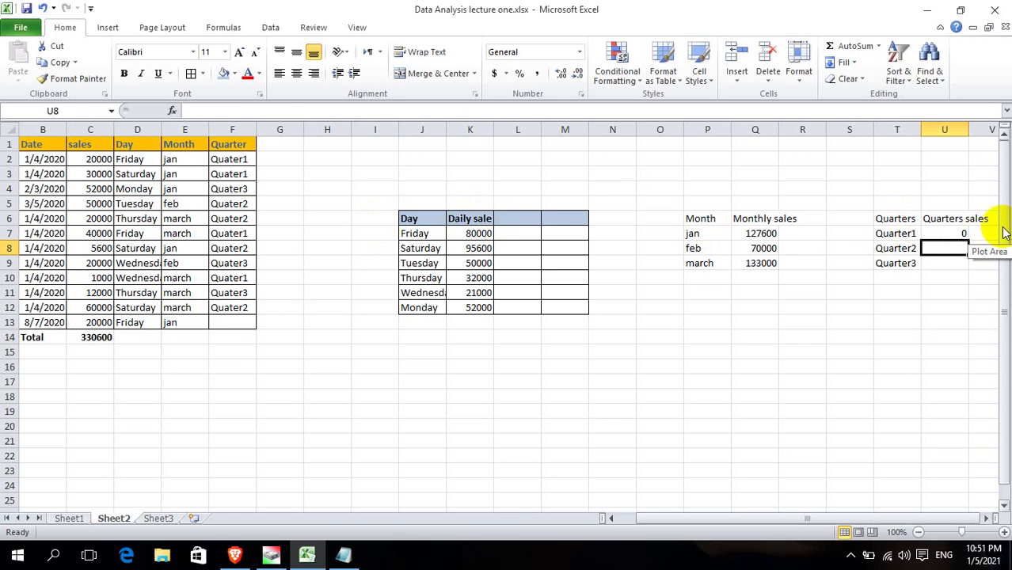
Replace the first quarter label in T7 with Quater1 copied from F2 to match the data's spelling.
click(881, 233)
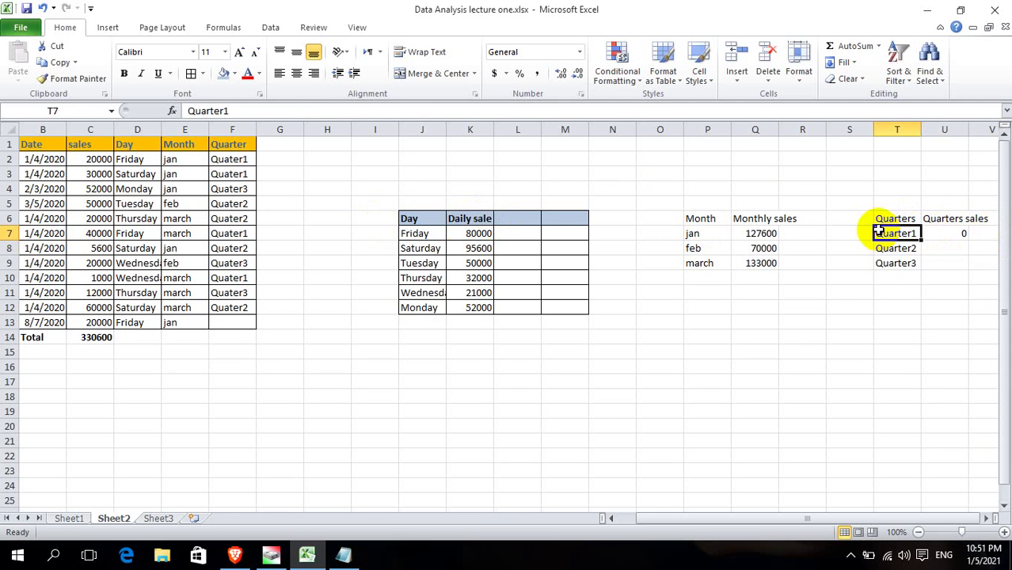
click(229, 158)
key(ctrl+c)
click(906, 232)
key(ctrl+v)
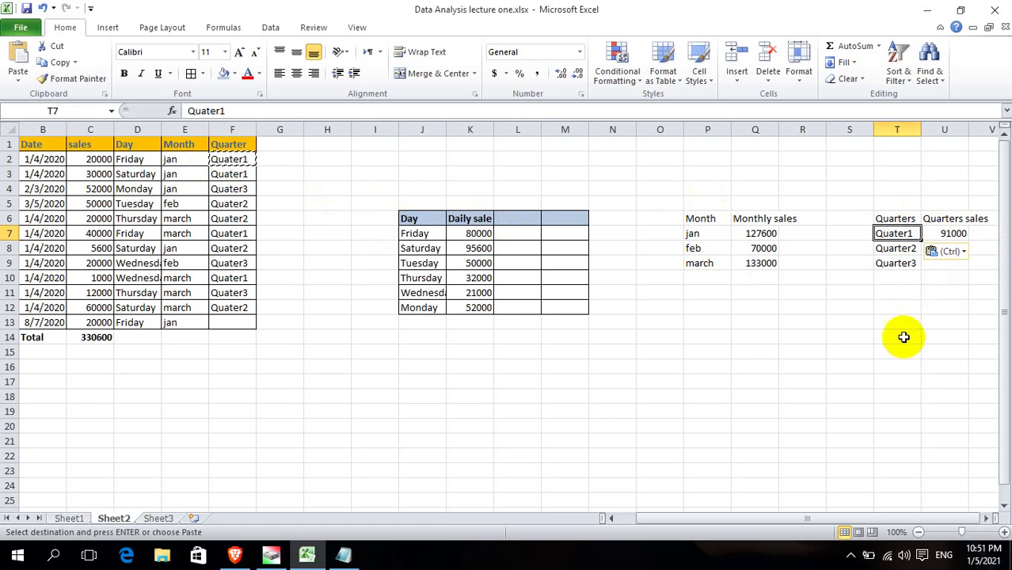
Replace the second quarter label in T8 with Quater2 copied from F5 in the data.
click(903, 332)
click(895, 249)
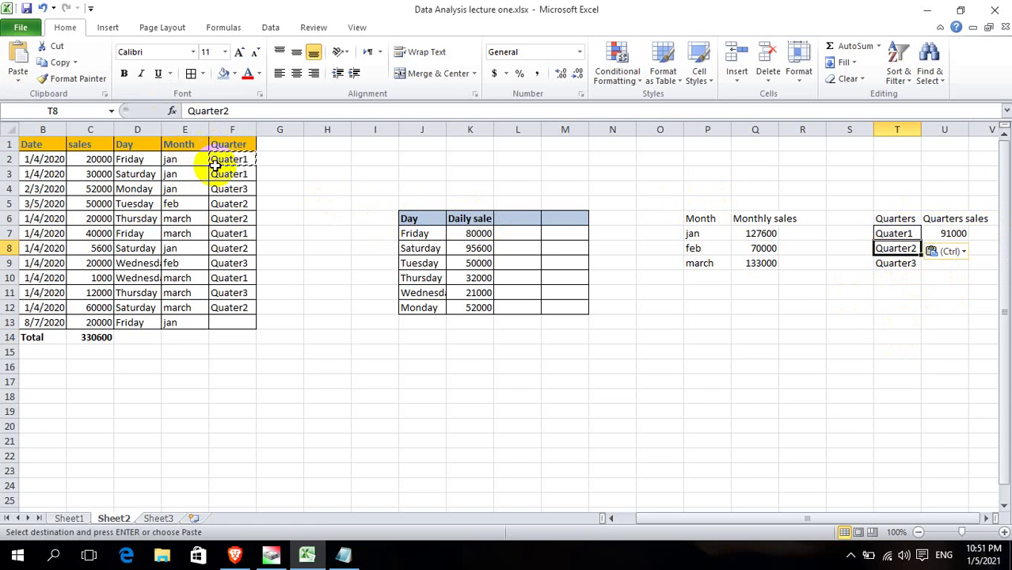
click(235, 204)
key(ctrl+c)
click(897, 249)
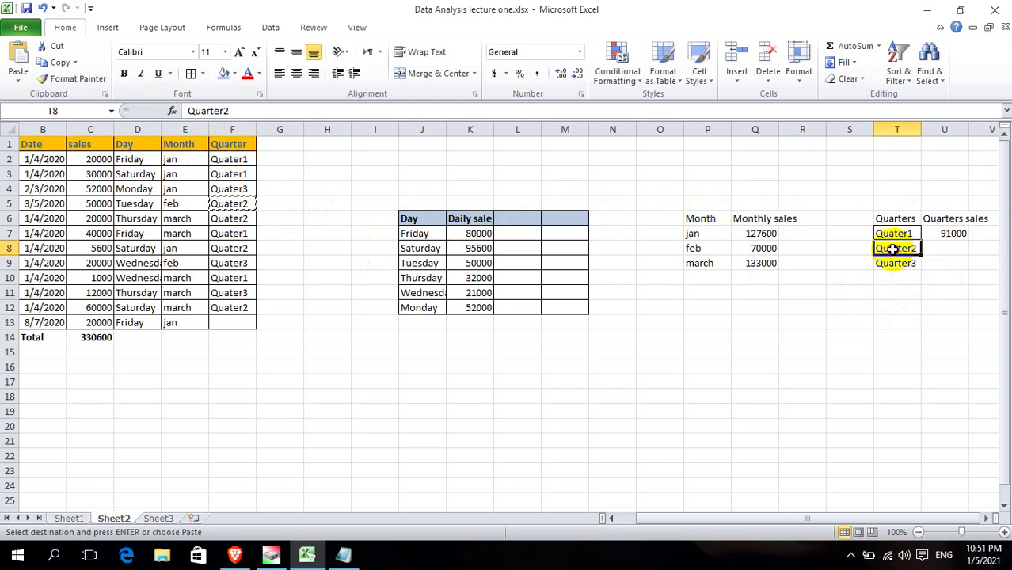
key(ctrl+v)
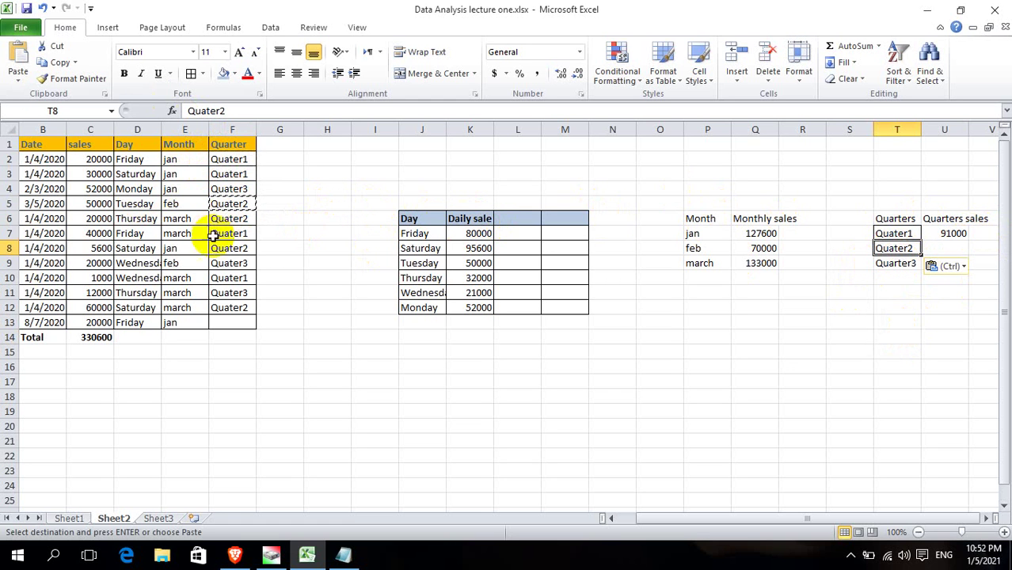
Replace the third quarter label in T9 with Quater3 copied from F9 in the data.
click(241, 265)
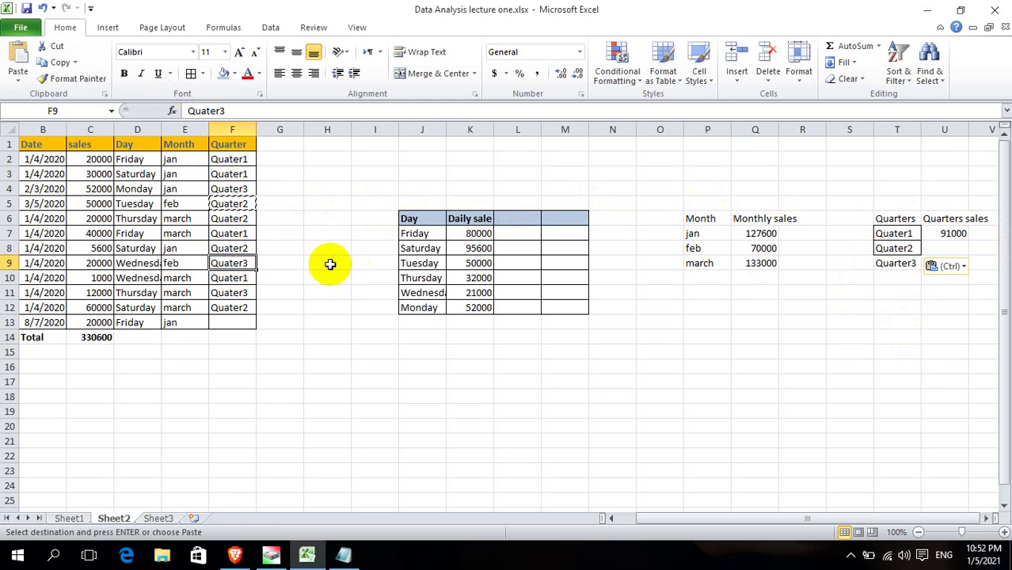
key(ctrl+c)
click(906, 262)
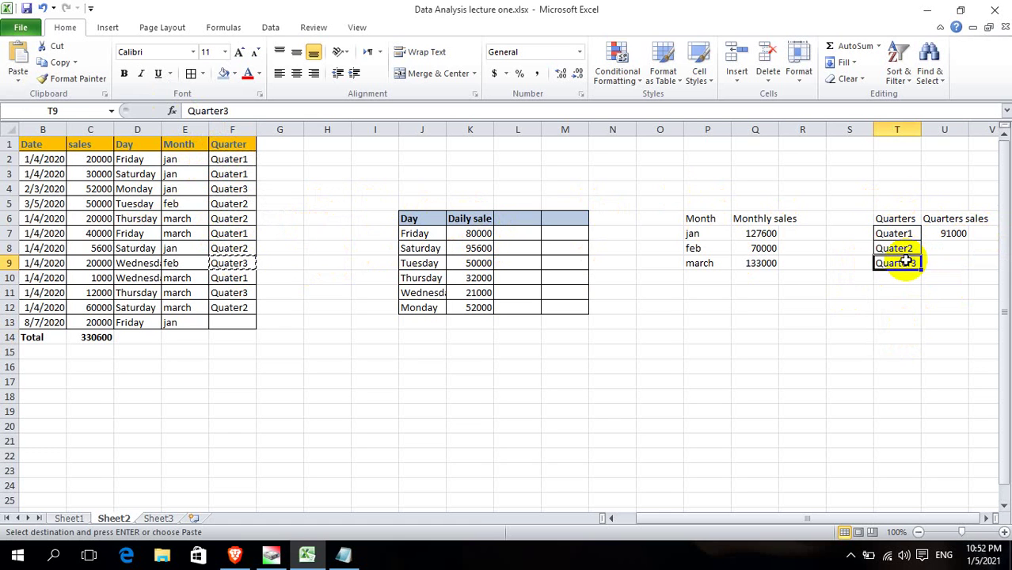
key(ctrl+v)
Fill the SUMIF formula from U7 down through U9 for the remaining quarters.
click(944, 309)
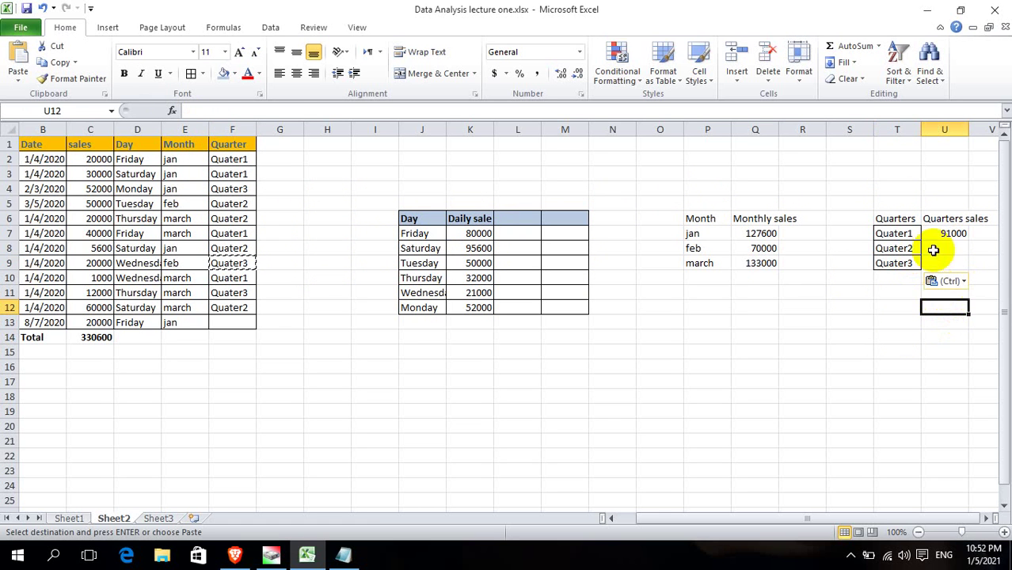
drag(943, 228, 953, 264)
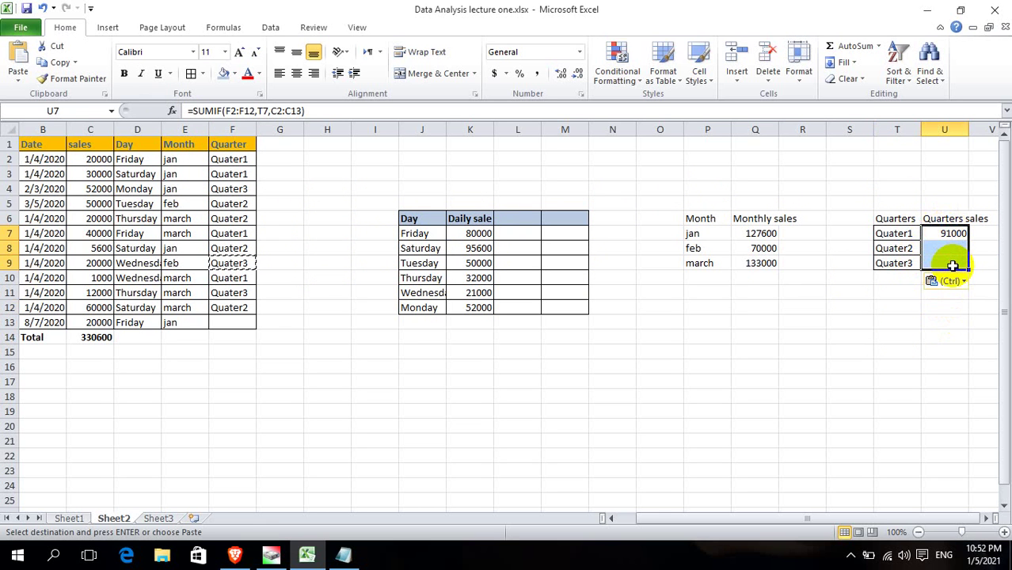
click(802, 381)
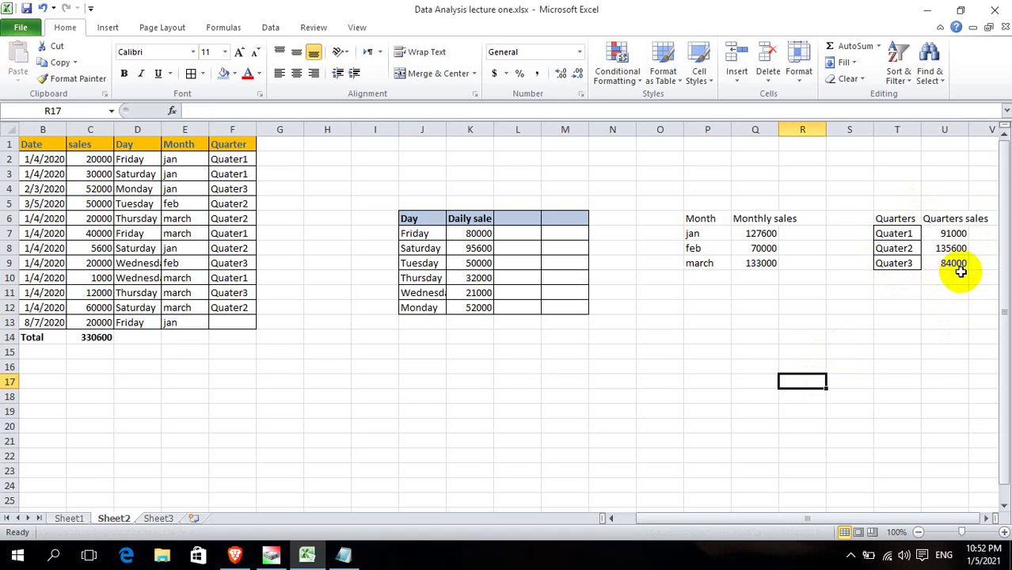
Total the quarterly sales in U10 with a SUM formula over U7:U9.
click(952, 279)
text(=)
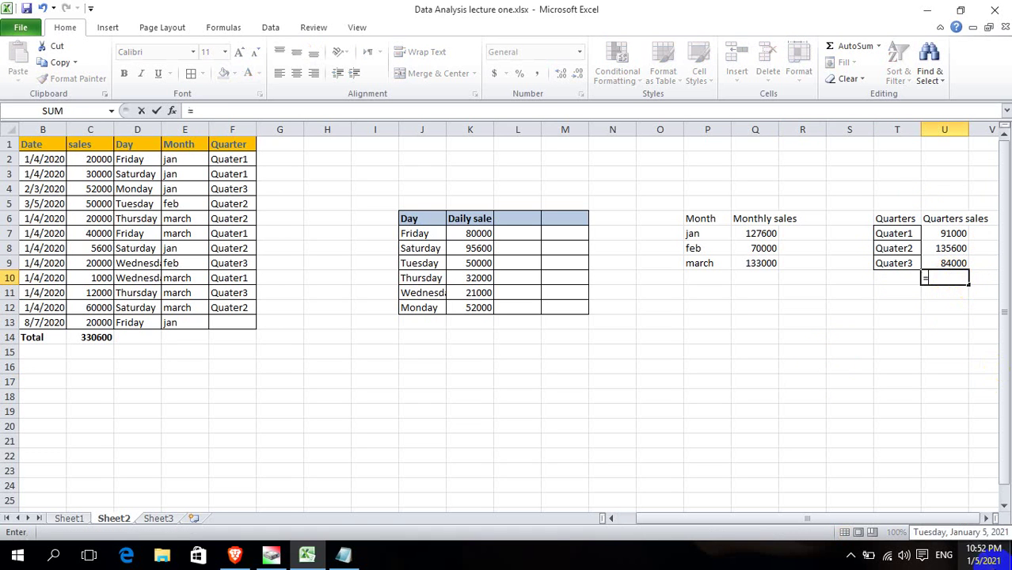
text(sum()
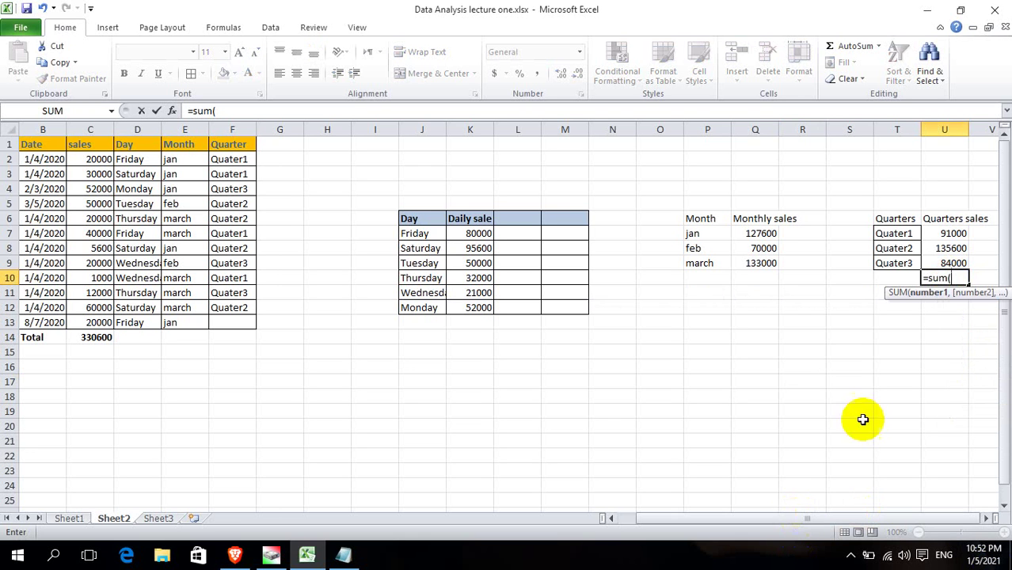
drag(952, 231, 960, 262)
text())
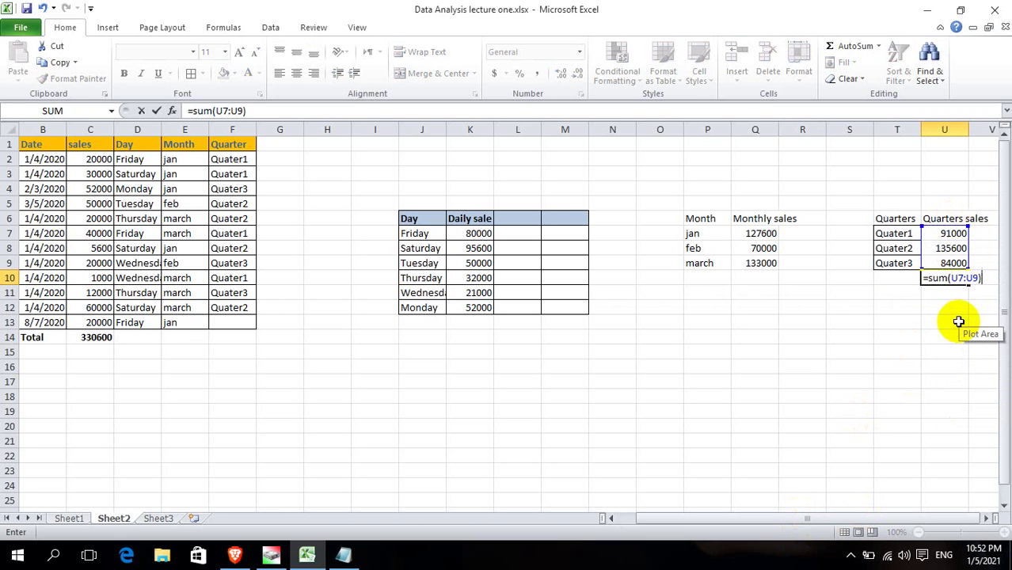
key(Return)
key(Up)
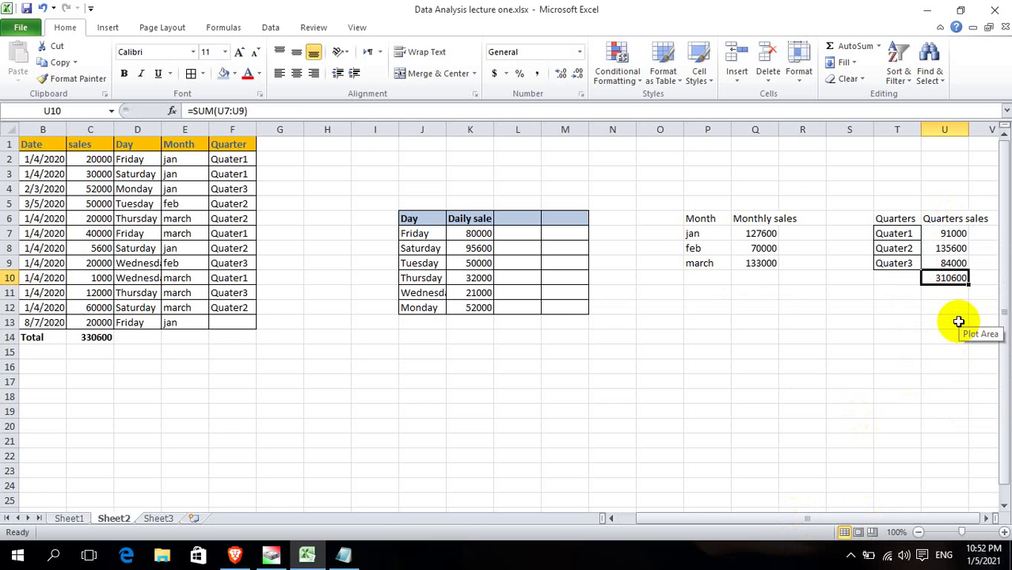
Enter Quater2 in the empty Quarter cell F13 for the 8/7/2020 sale.
key(Left)
key(Left)
key(Left)
key(Left)
key(Left)
key(Left)
key(Left)
key(Left)
key(Left)
key(Left)
key(Left)
key(Left)
key(Left)
key(Left)
key(Left)
key(Left)
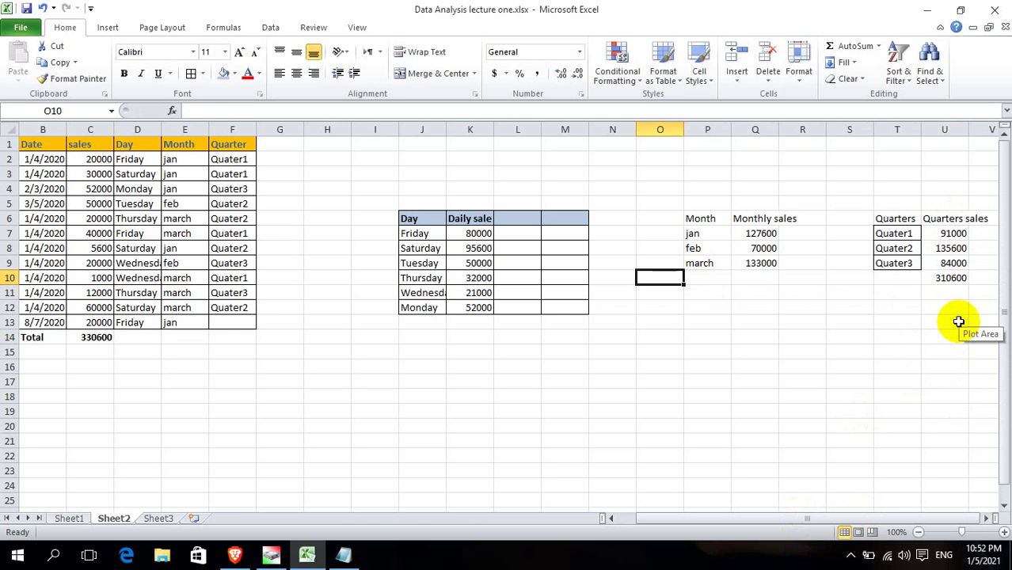
key(Down)
key(Down)
key(Down)
key(Right)
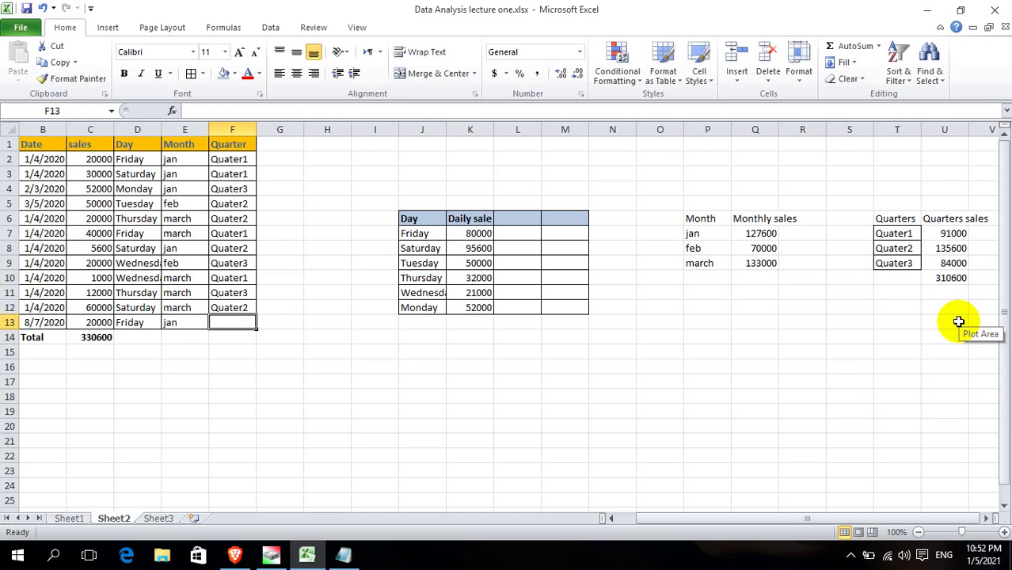
text(q)
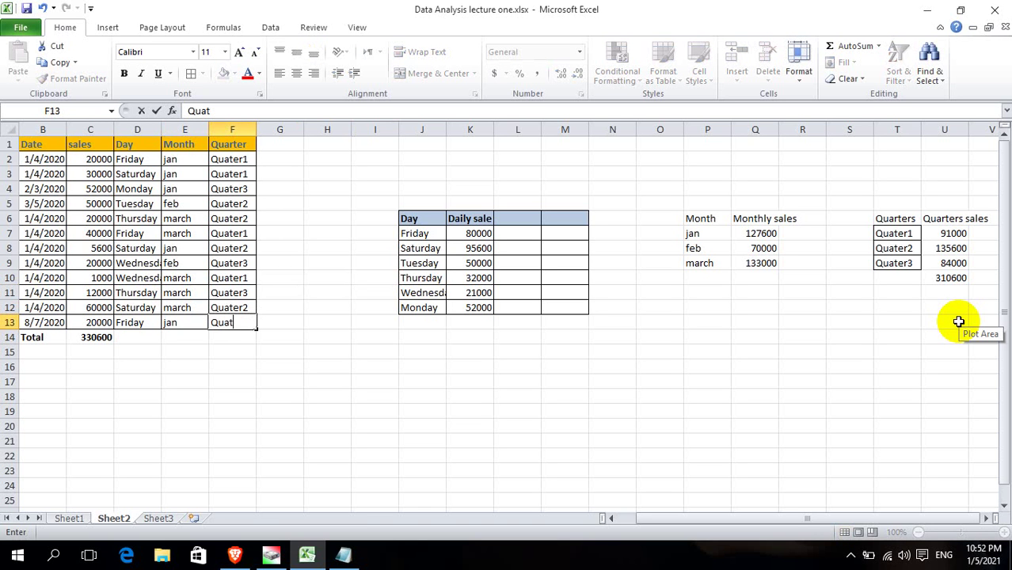
key(Return)
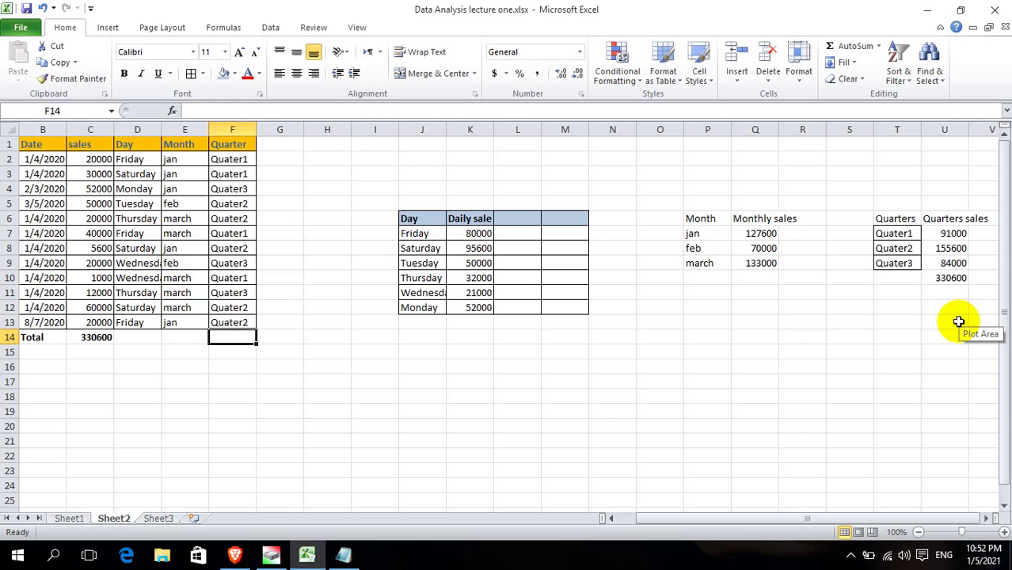
Total the monthly sales in Q10 with a SUM formula over Q7:Q9.
click(957, 279)
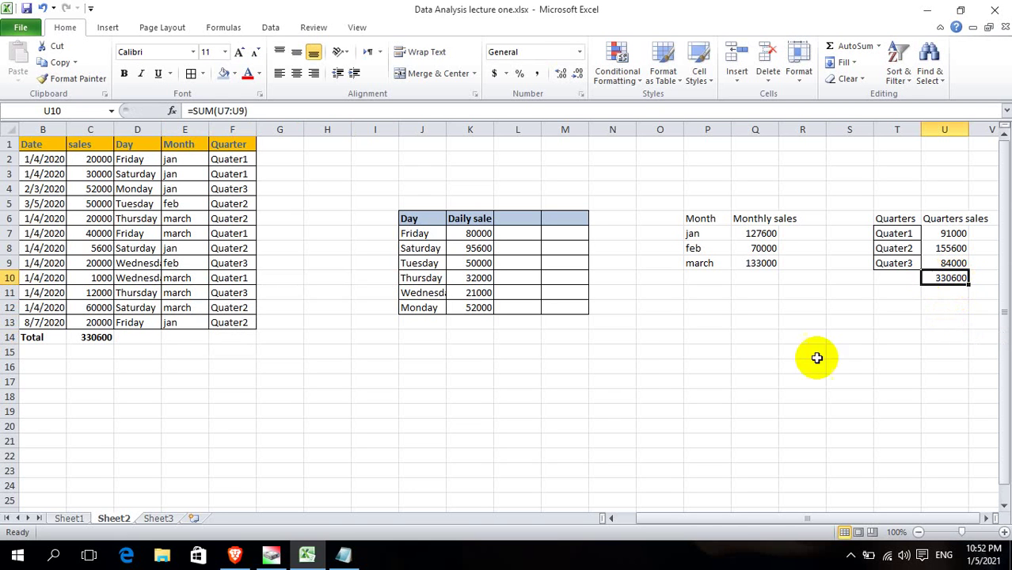
click(768, 275)
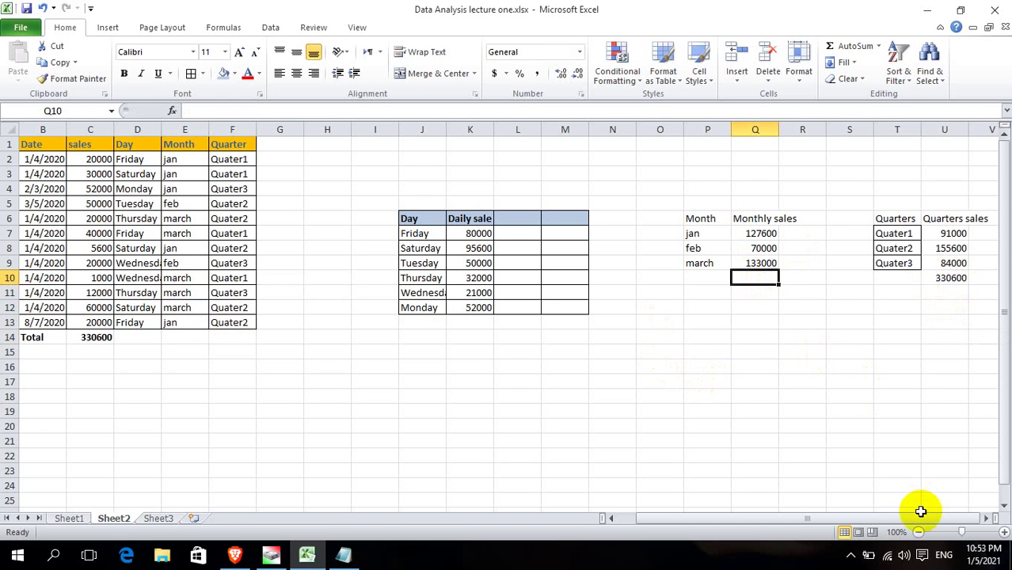
text(=sum)
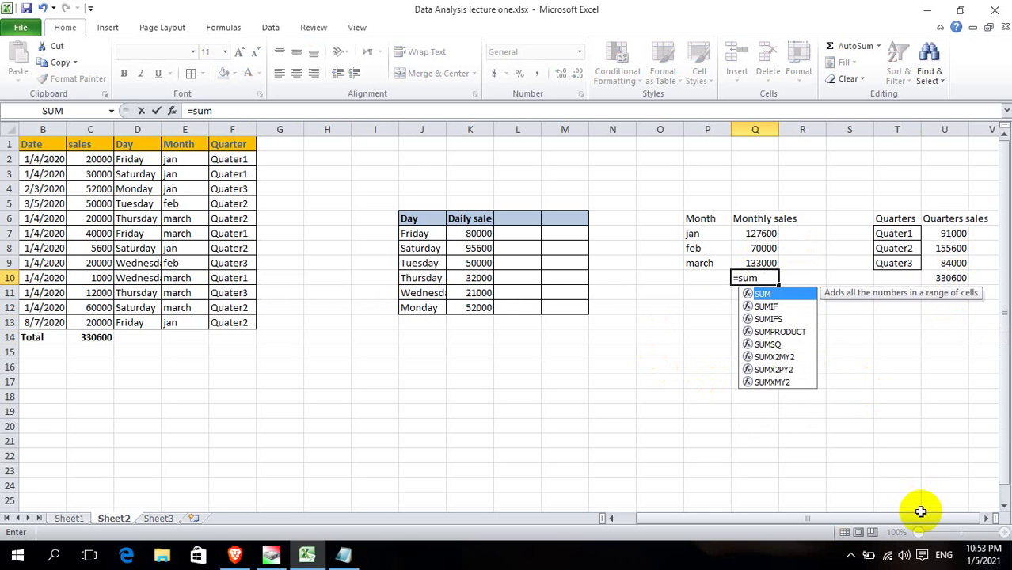
text(()
click(762, 232)
drag(762, 233, 771, 261)
text())
key(Return)
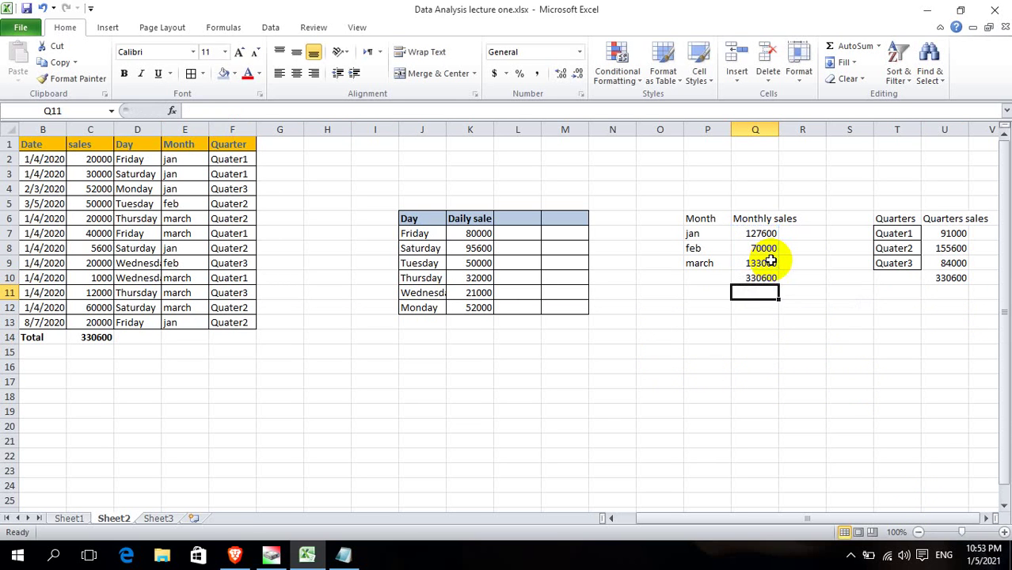
click(811, 309)
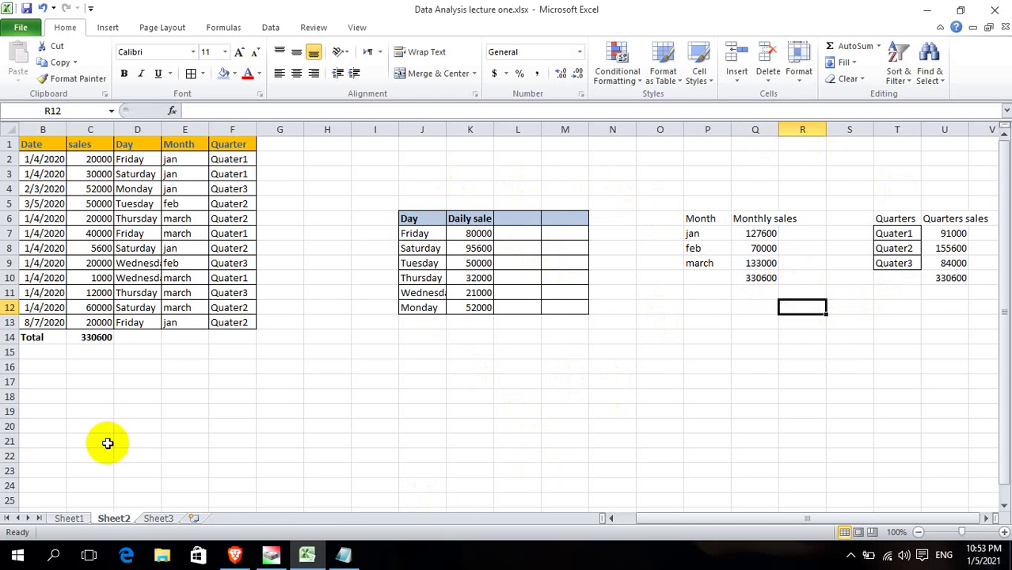
Insert an empty 2-D pie chart and place it just below the Daily sale table.
click(108, 26)
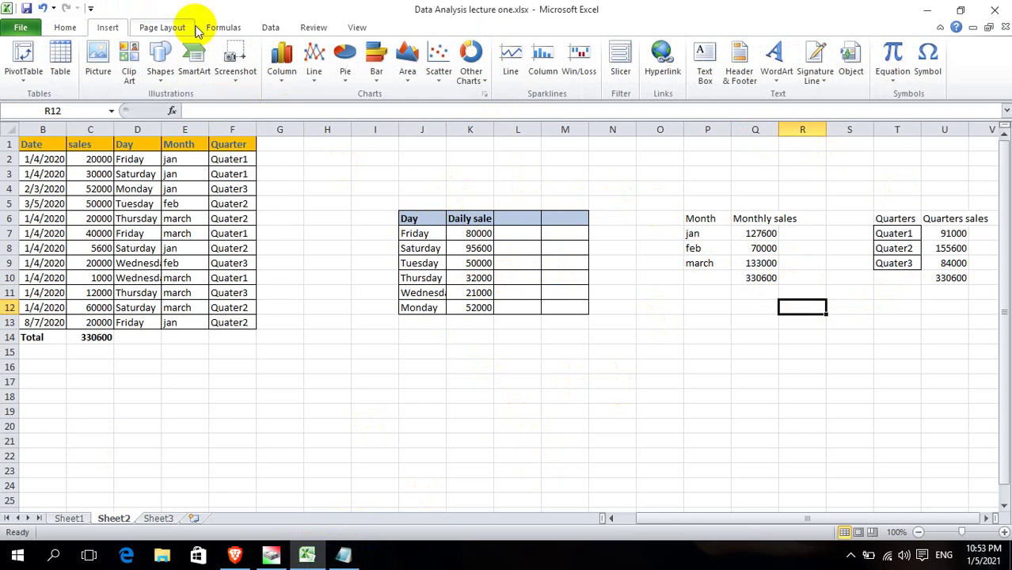
click(346, 79)
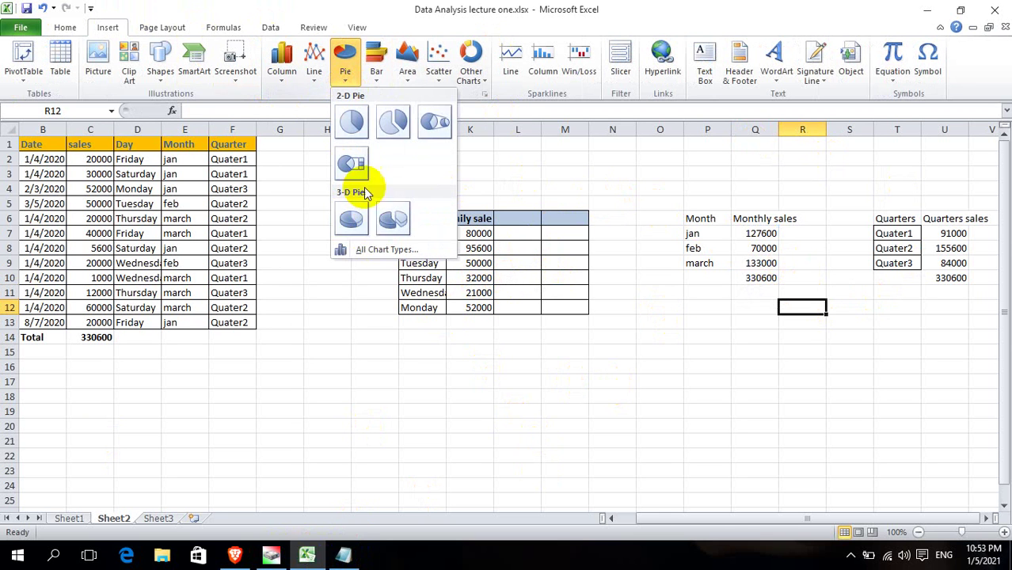
click(390, 129)
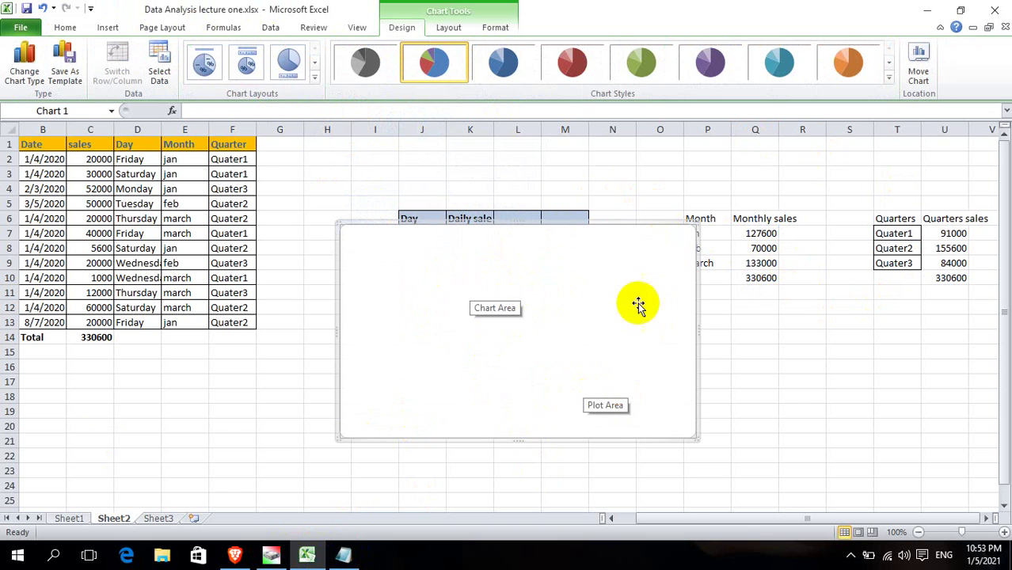
drag(632, 298, 610, 393)
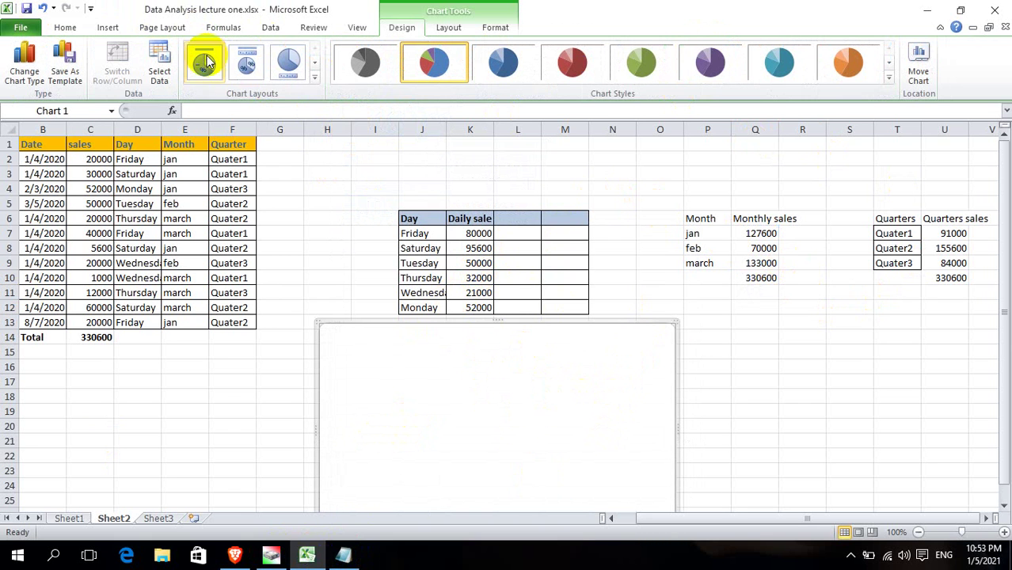
Set the empty pie chart's data range to the daily sales table, J6:K12.
click(158, 65)
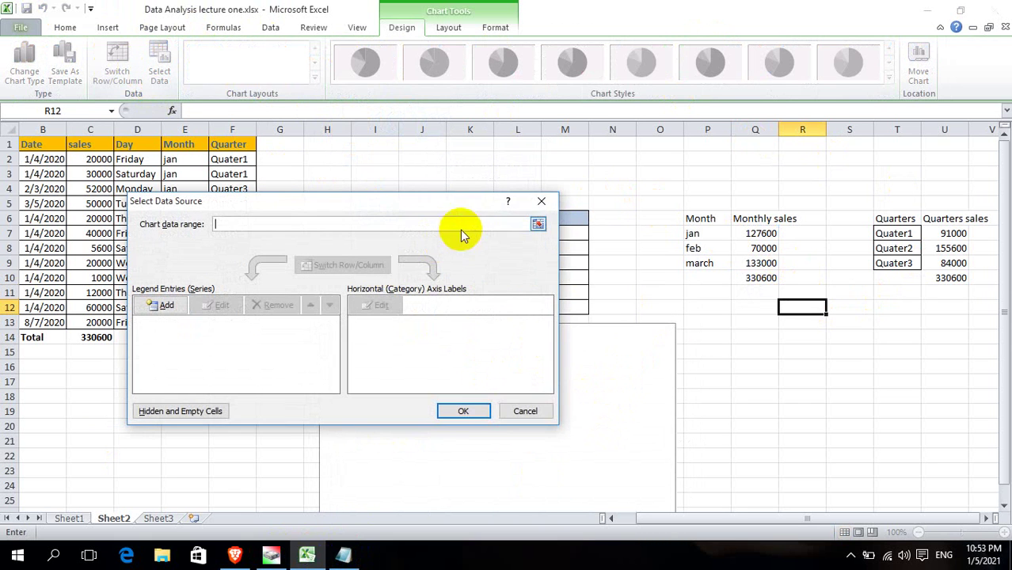
click(626, 250)
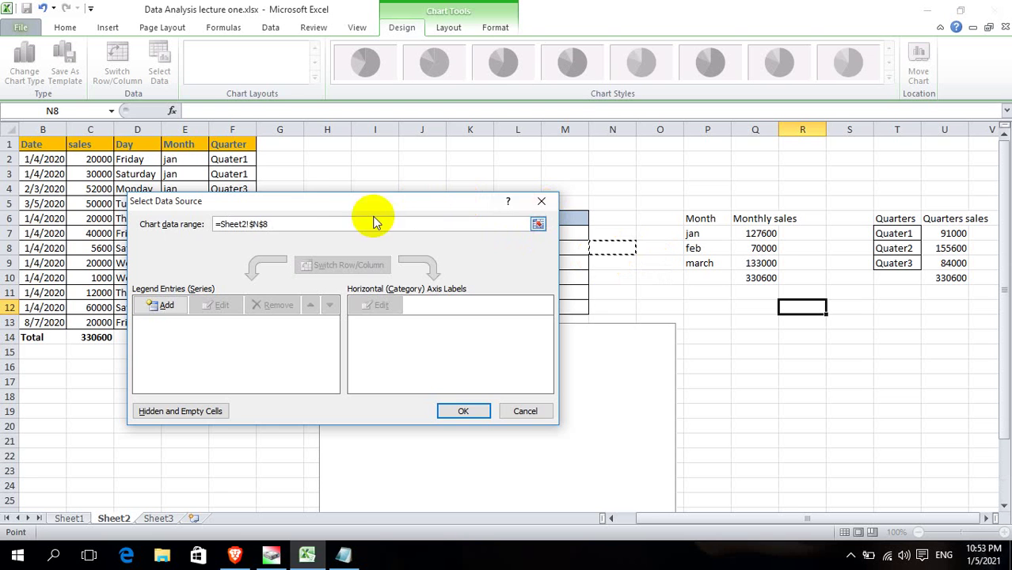
drag(373, 204, 199, 219)
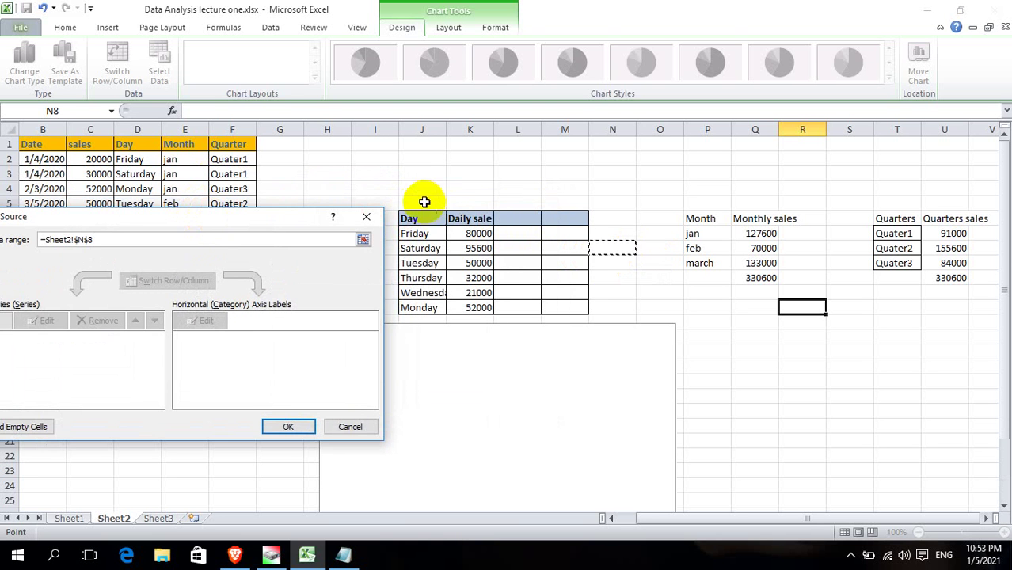
drag(410, 219, 479, 306)
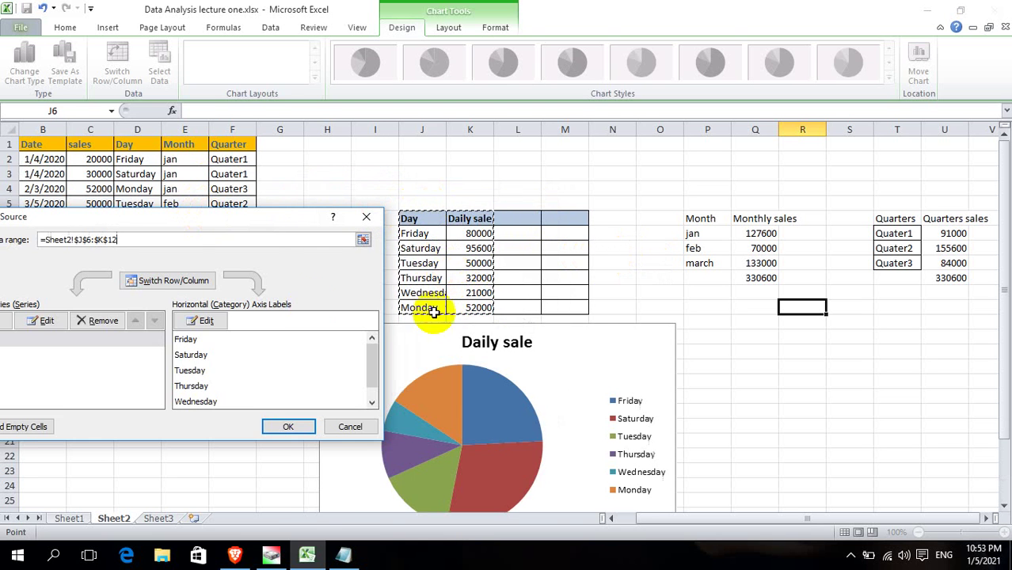
click(295, 424)
Apply the chart layout that labels each Daily sale pie slice with its day and percentage.
scroll(741, 350, down, 2)
click(486, 310)
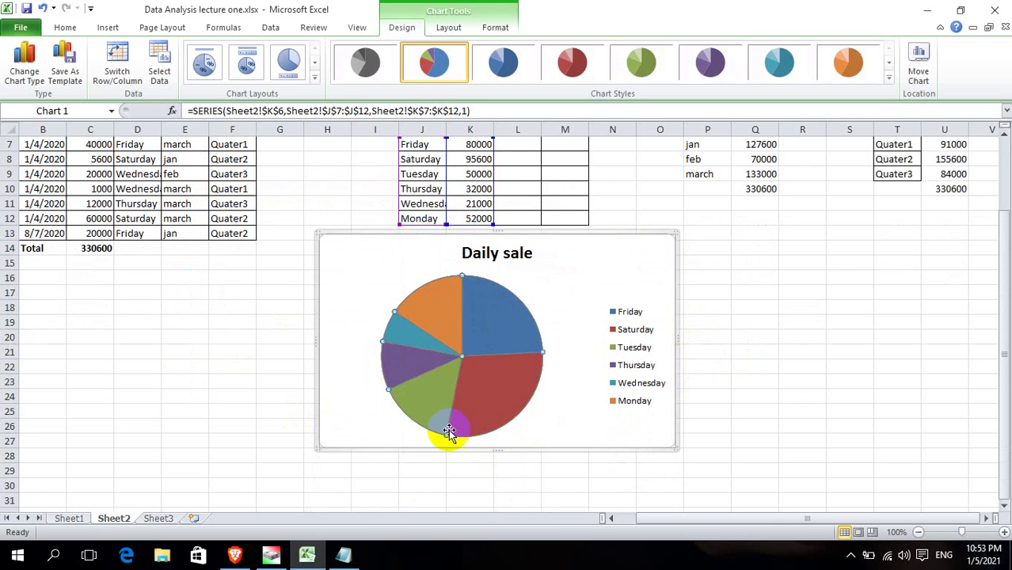
click(315, 77)
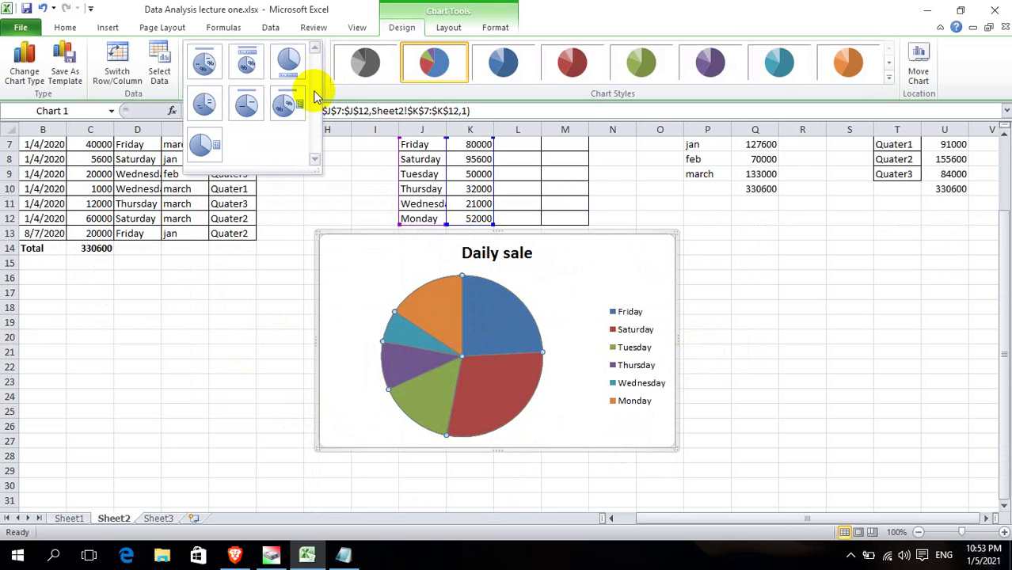
click(203, 65)
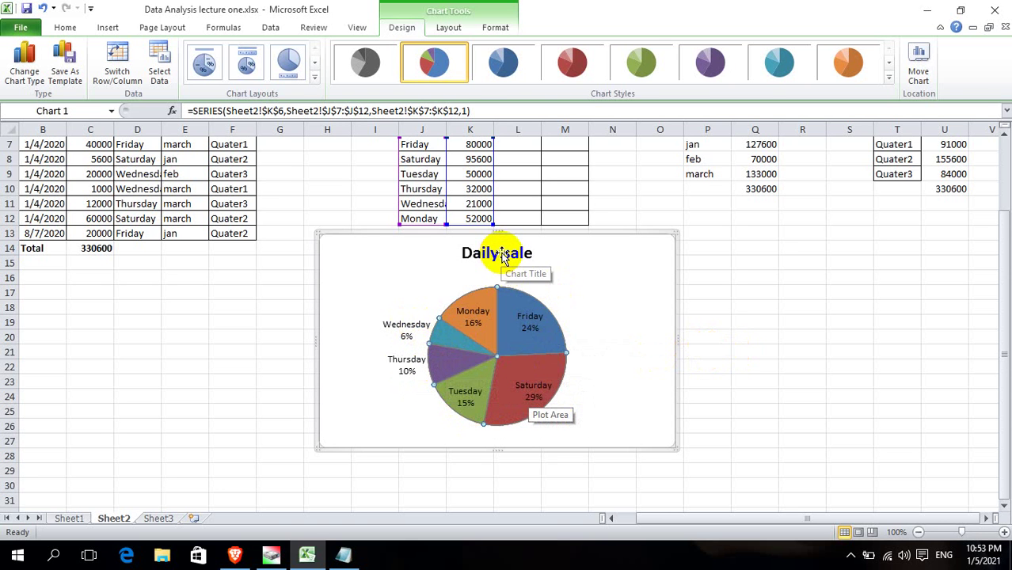
click(769, 351)
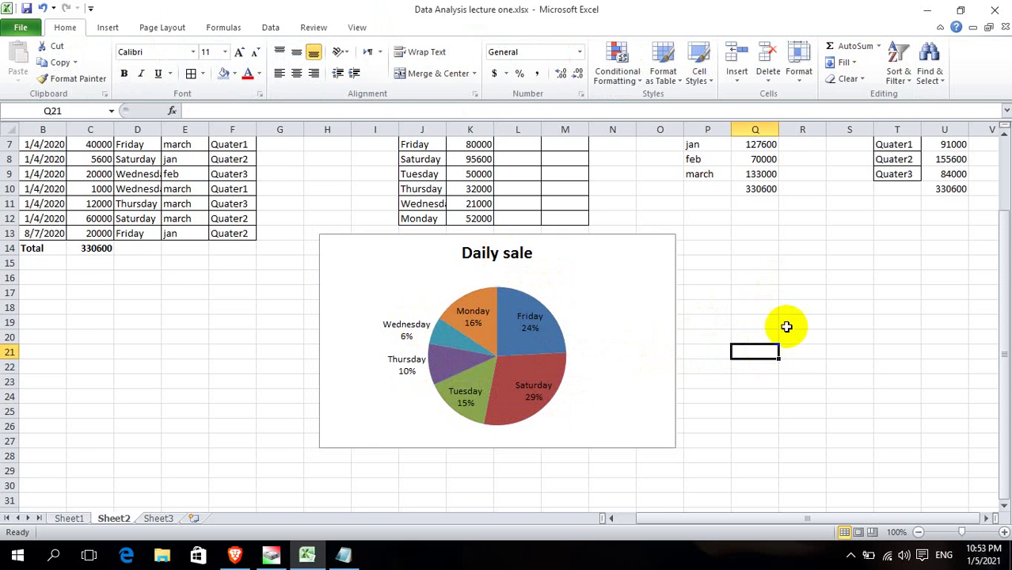
Insert an empty exploded 3-D pie chart and place it below the monthly sales table, beside the Daily sale chart.
scroll(807, 269, up, 1)
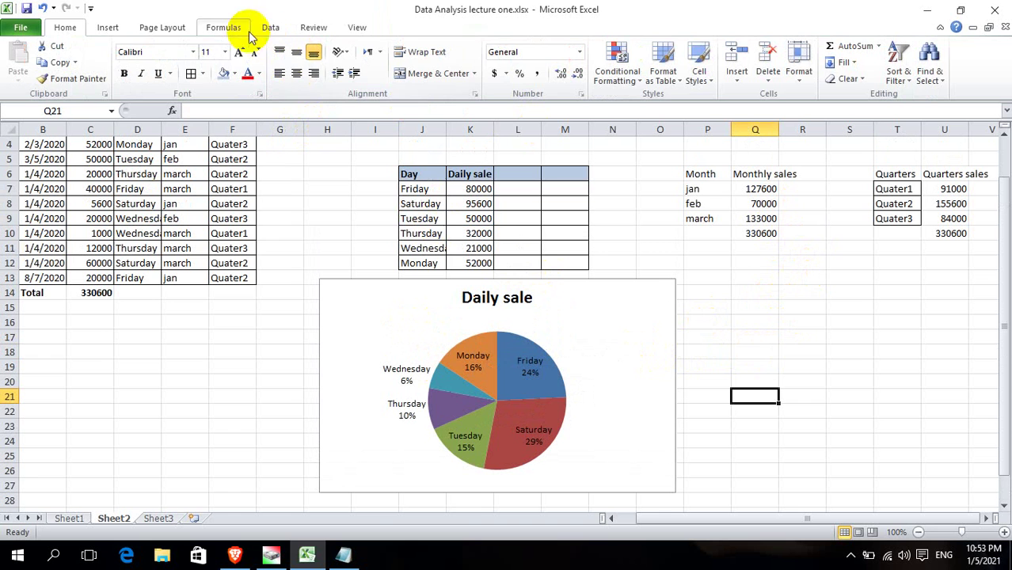
click(108, 27)
click(342, 85)
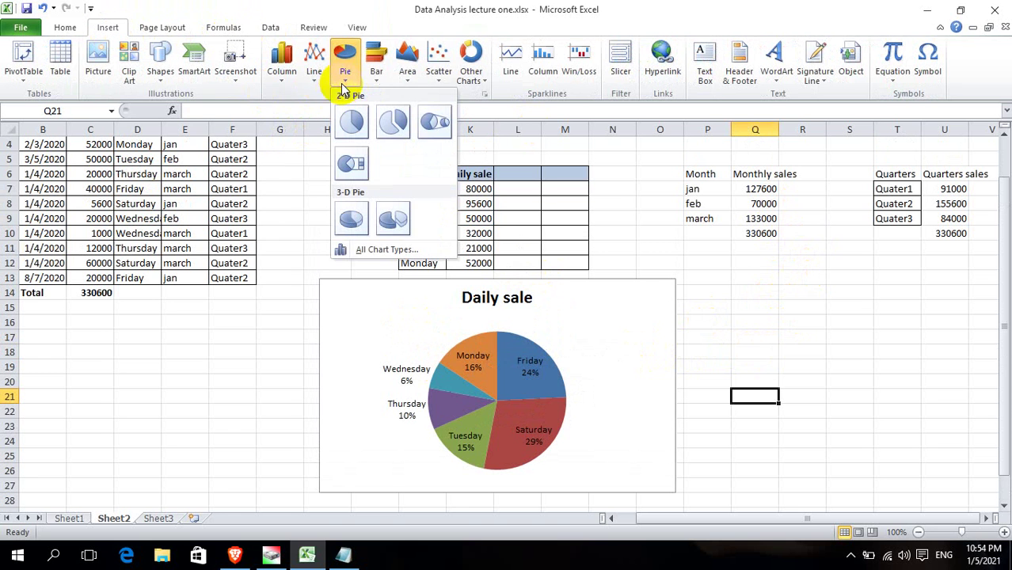
click(390, 219)
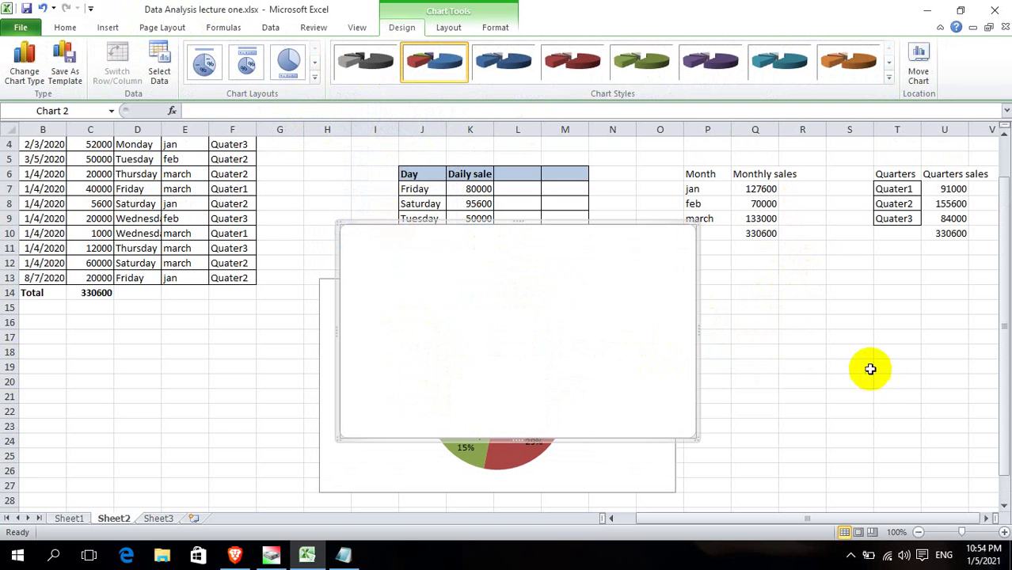
drag(513, 314, 870, 362)
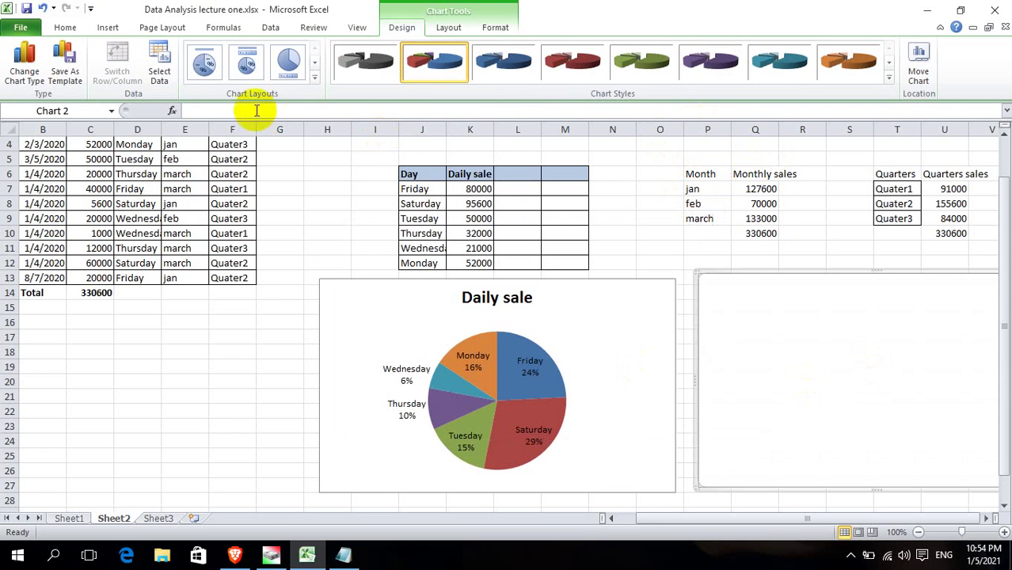
Set the exploded 3-D pie chart's data range to the monthly sales in P6:Q9, excluding the total.
click(160, 69)
drag(689, 173, 770, 220)
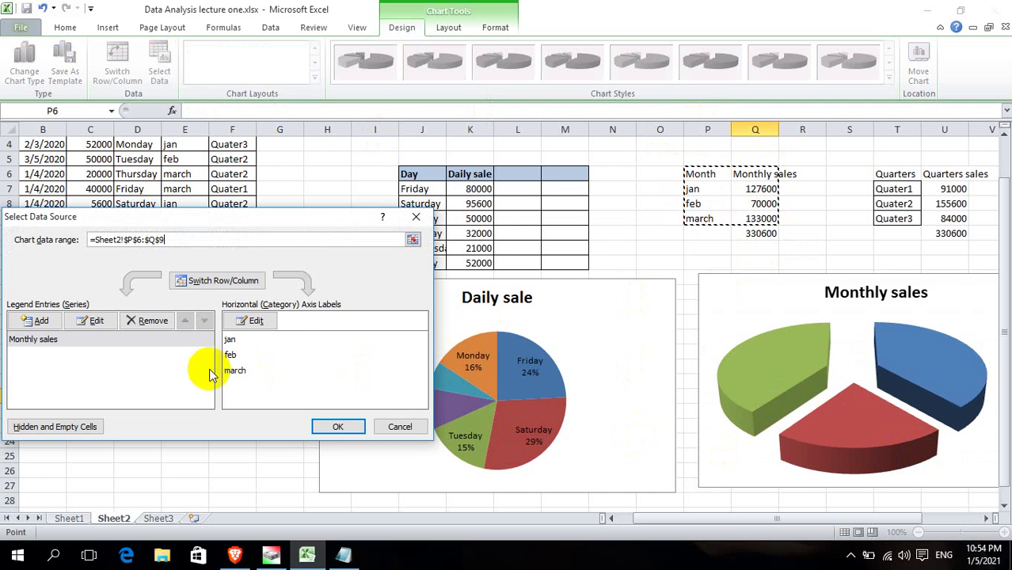
click(333, 428)
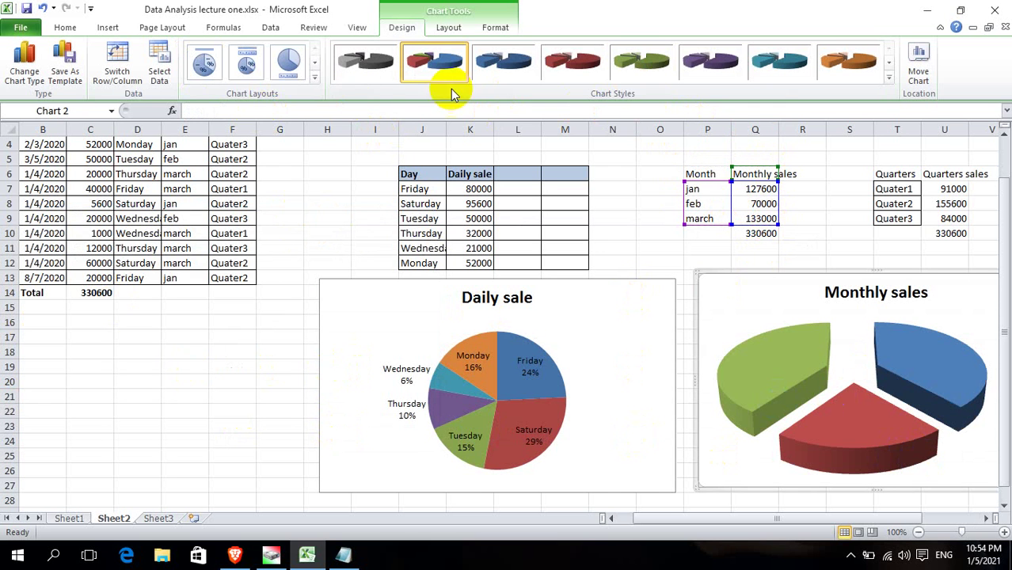
Apply the layout with percentage labels and a legend under the title to the Monthly sales chart.
click(247, 65)
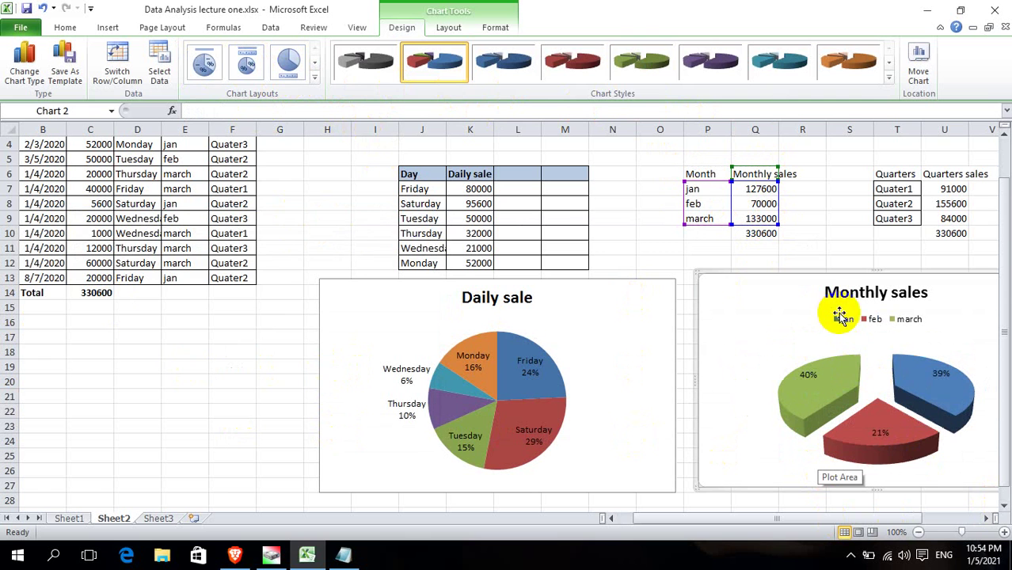
mouse_move(893, 443)
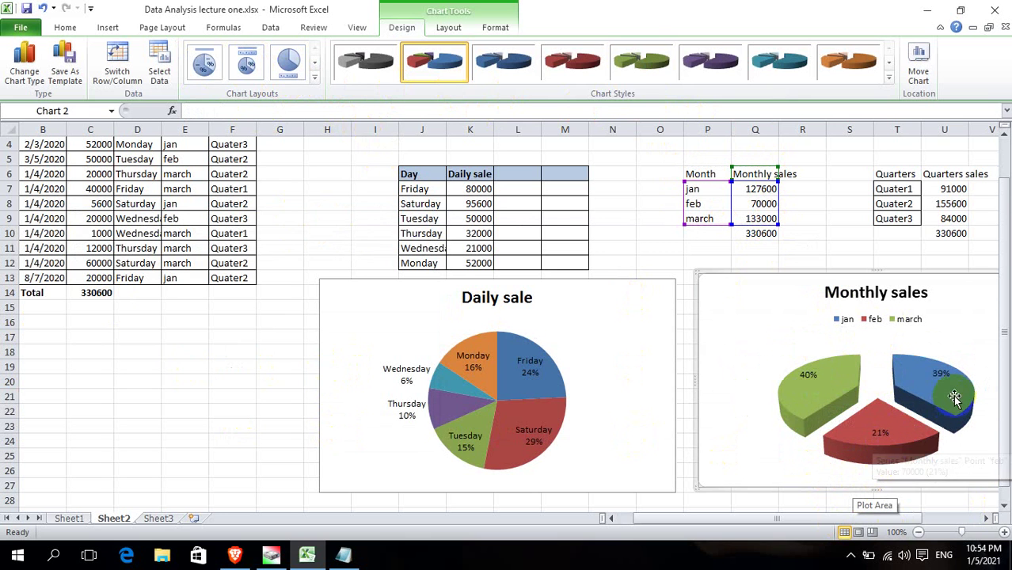
click(670, 248)
Insert a 3-D column chart of the quarterly sales in T6:U9 and place it beside the Monthly sales chart.
drag(803, 516, 860, 518)
click(911, 291)
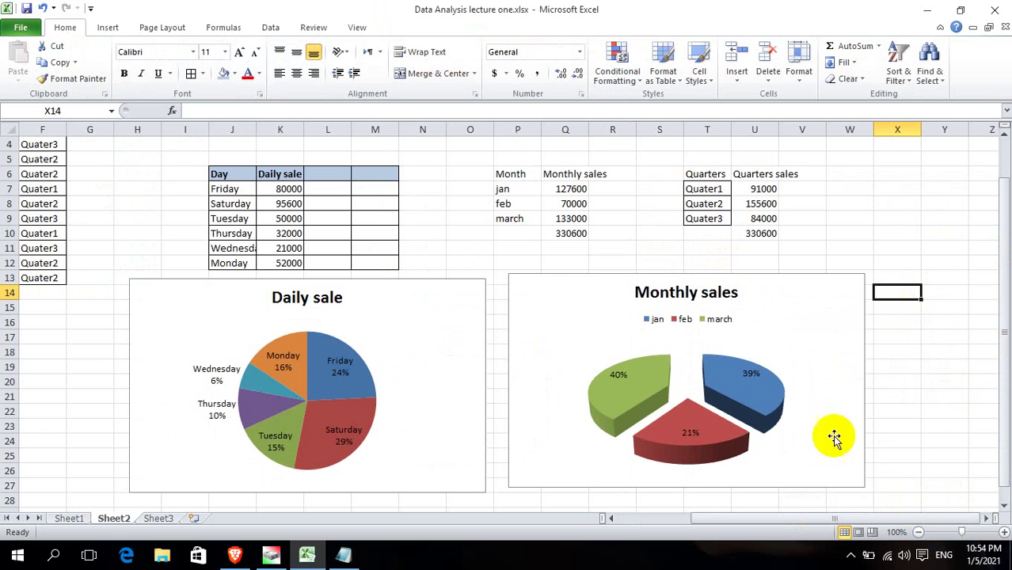
click(101, 30)
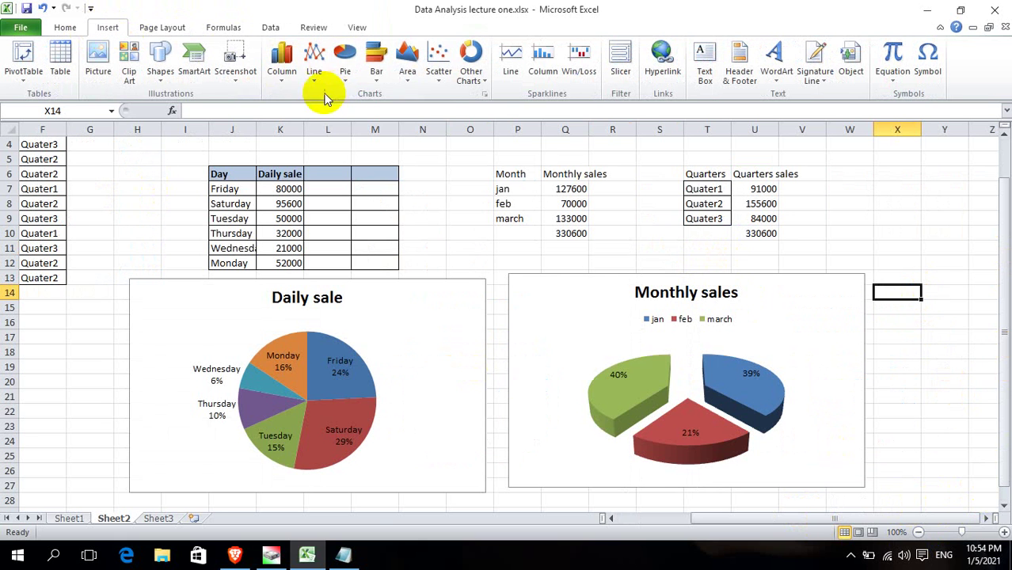
click(353, 82)
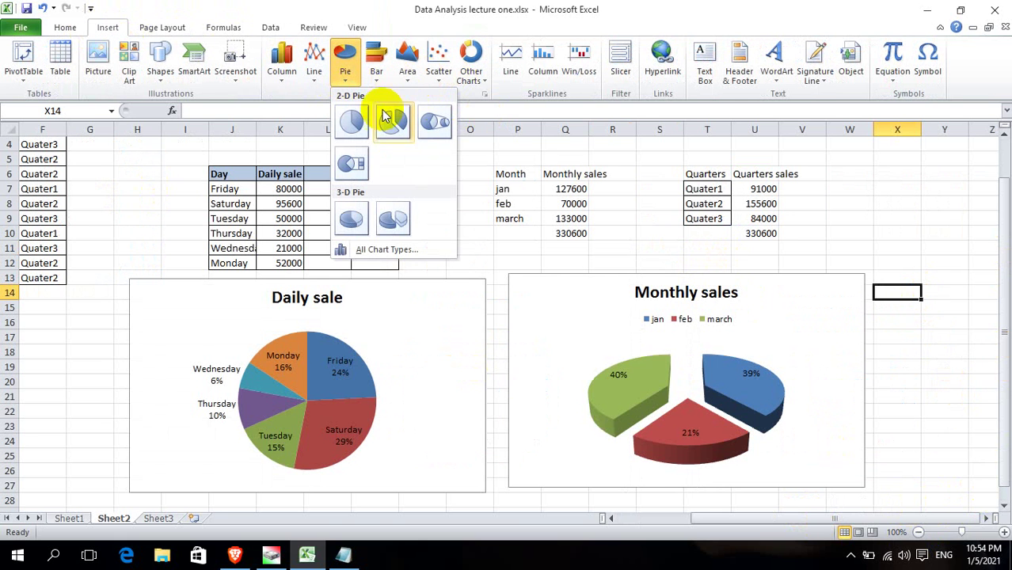
click(316, 82)
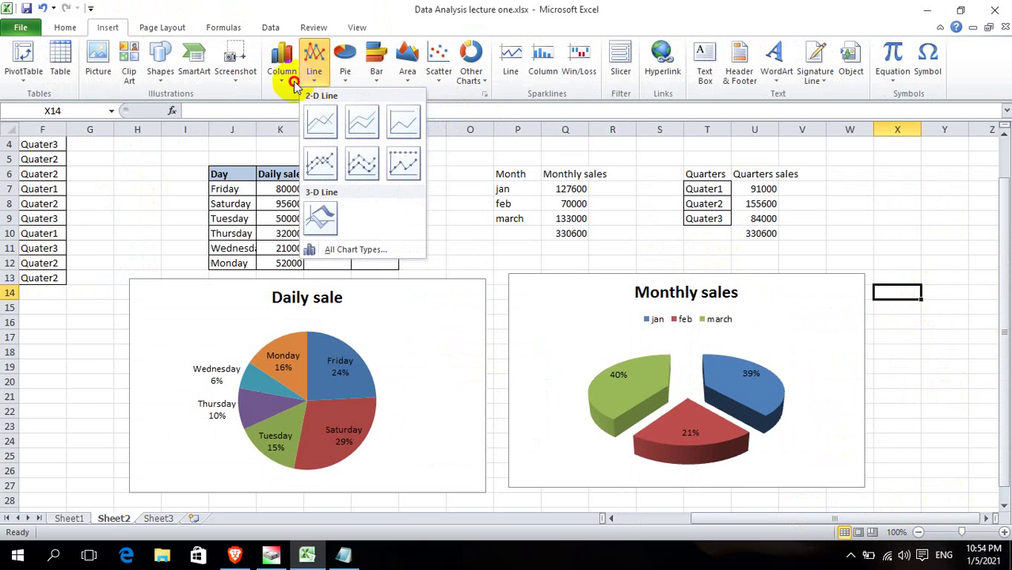
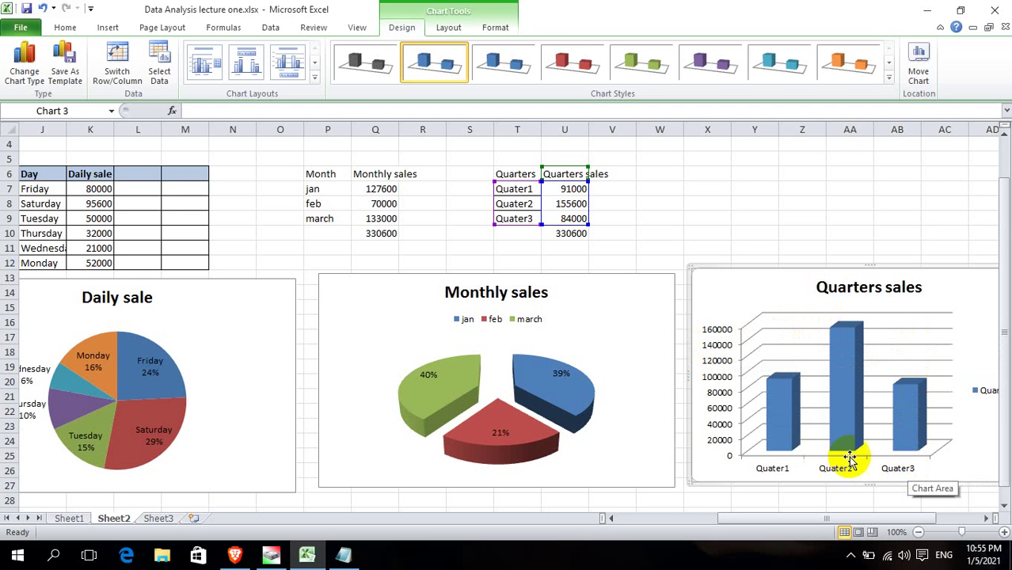
Apply the chart layout with a title above and a legend at the side to the Quarters sales column chart.
click(833, 404)
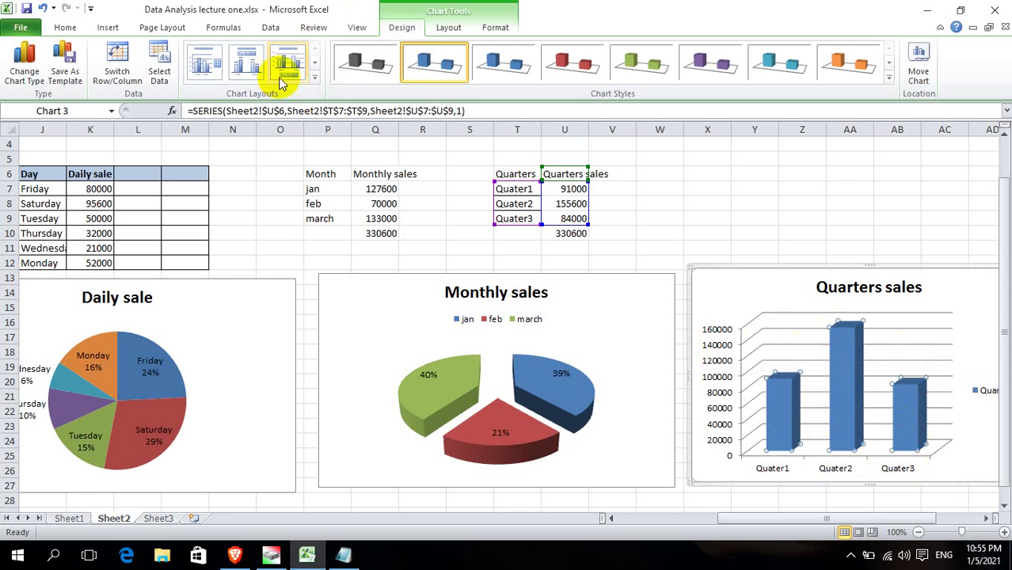
click(314, 77)
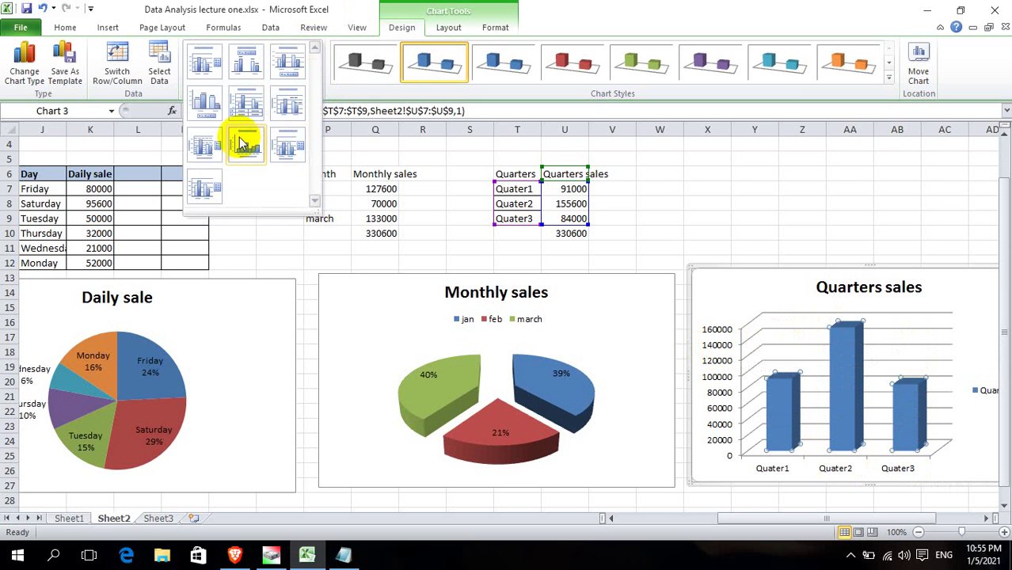
click(209, 73)
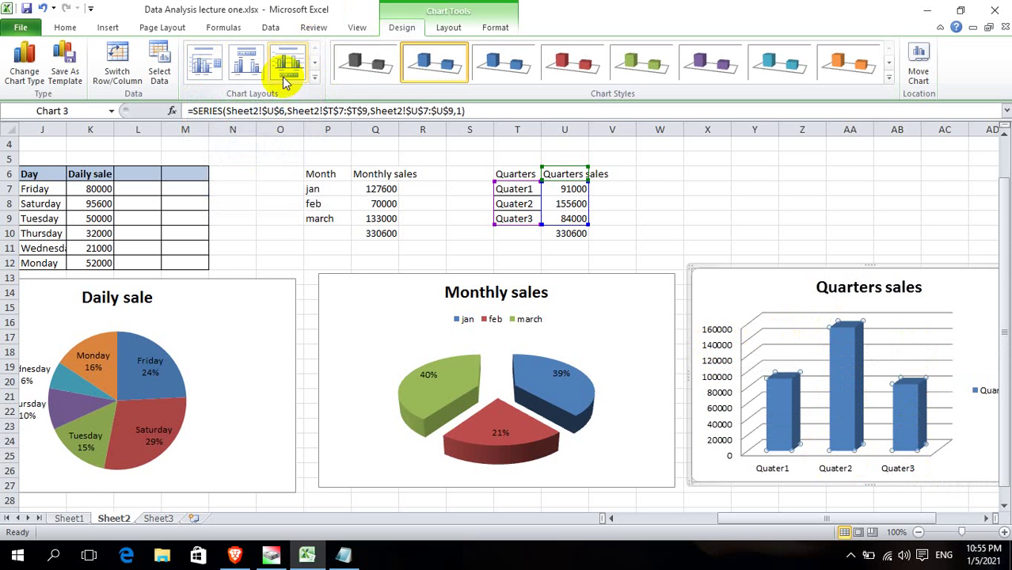
Align the Quarters sales column chart's legend to the right and show a data table without legend keys below the chart.
click(446, 29)
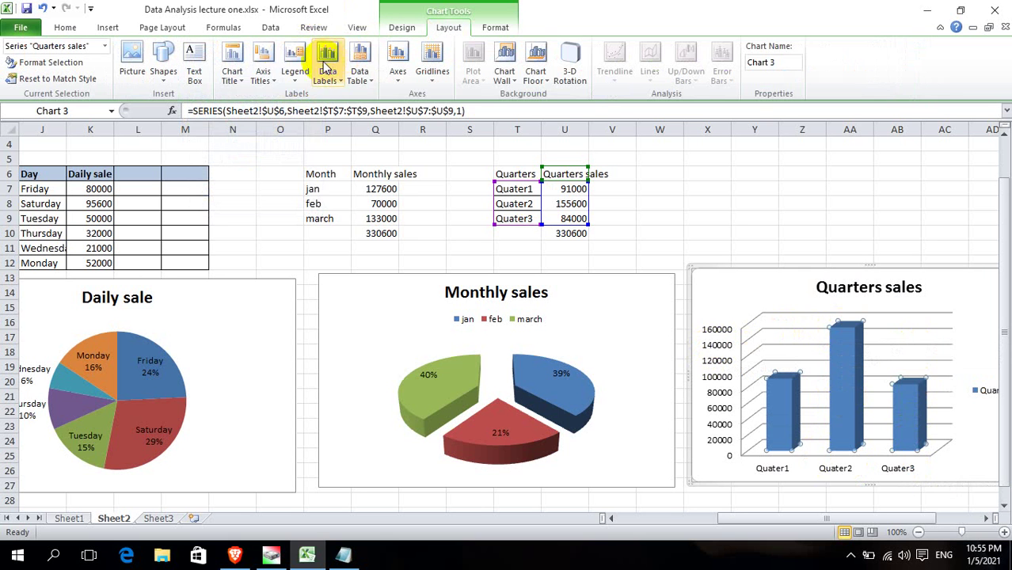
click(264, 75)
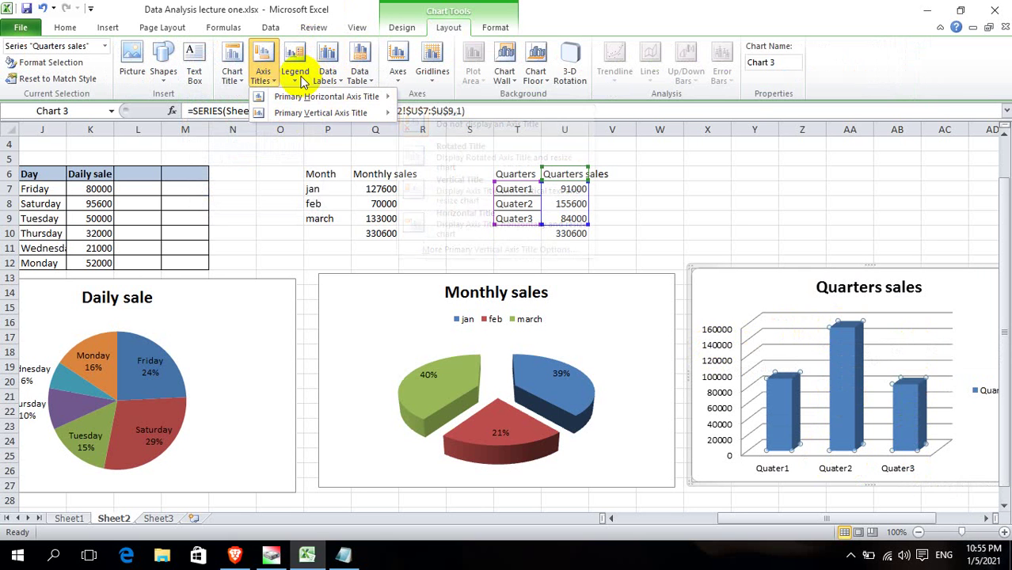
click(297, 76)
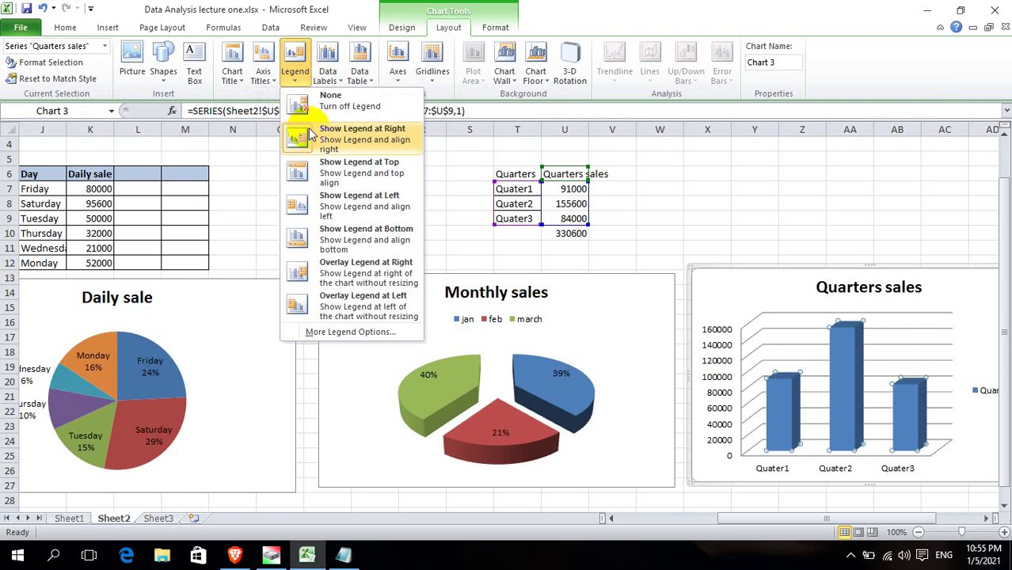
click(352, 139)
click(359, 75)
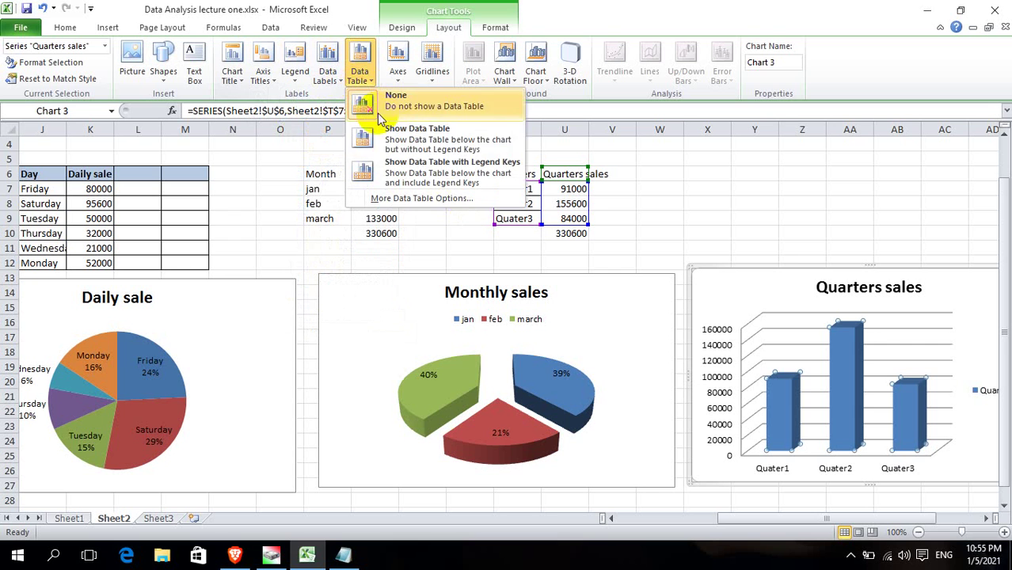
click(439, 146)
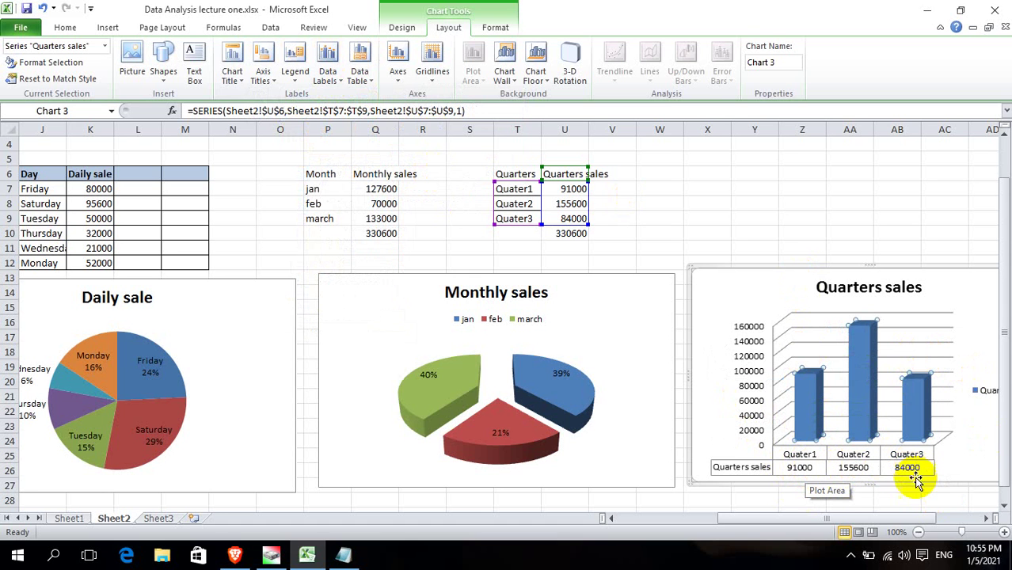
Center the data labels on the Monthly sales pie slices and show the chart's legend at the right.
click(626, 455)
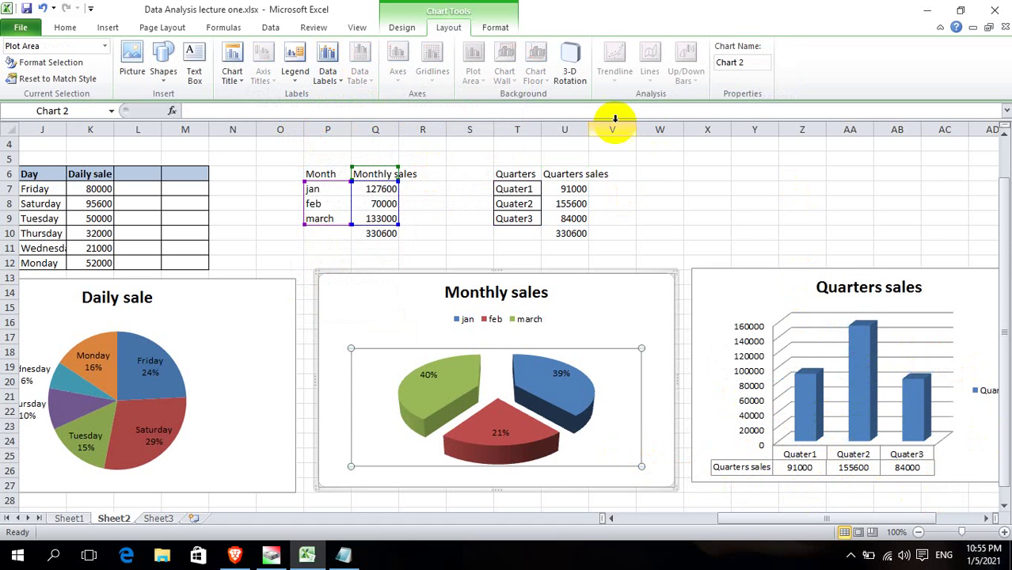
click(328, 72)
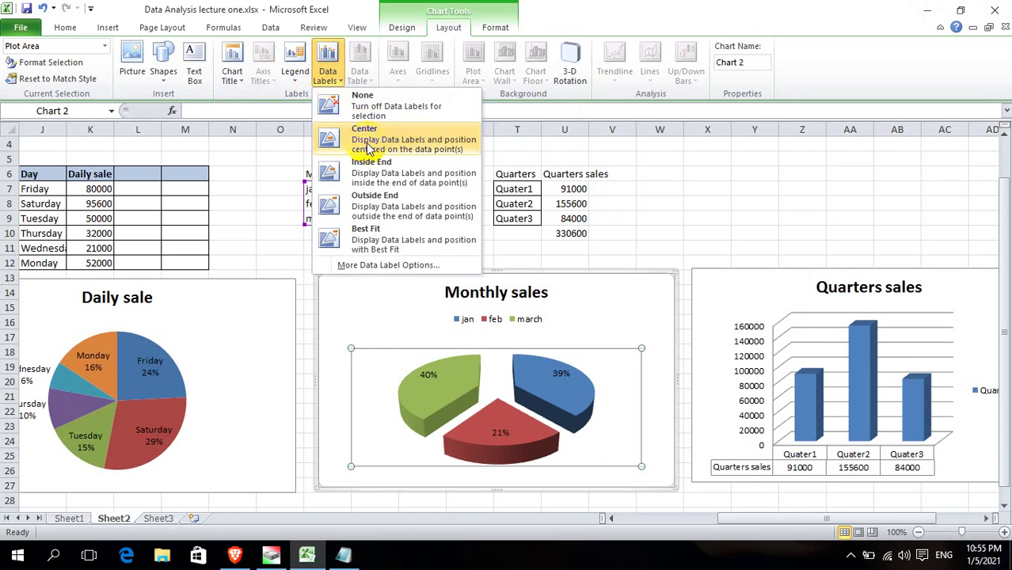
click(382, 141)
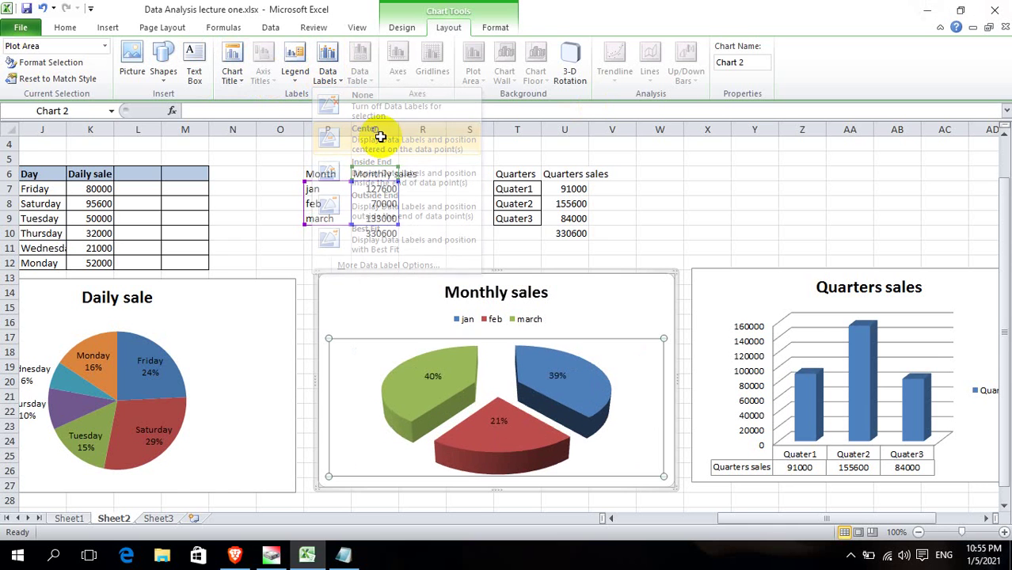
click(295, 73)
click(366, 145)
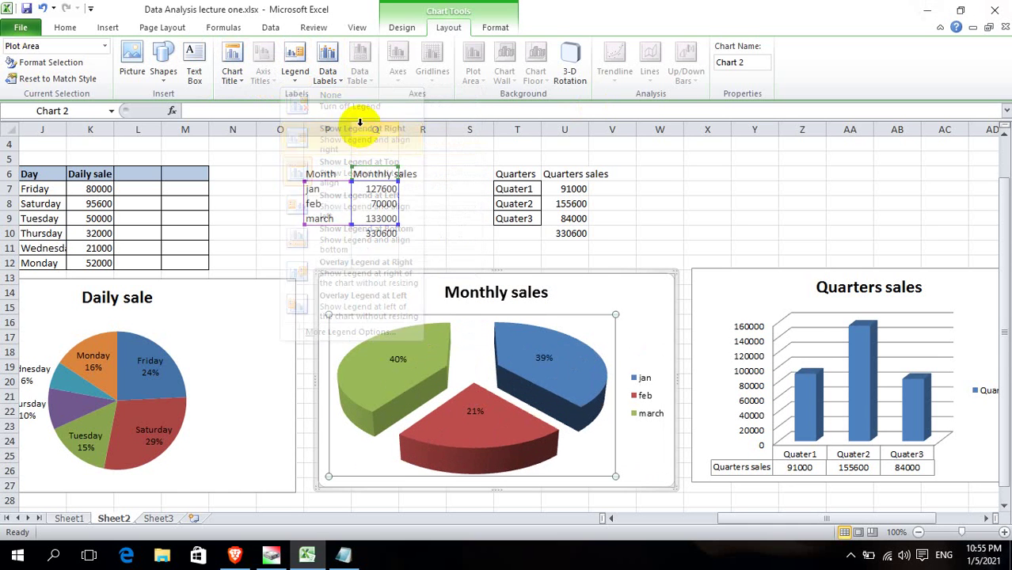
click(458, 279)
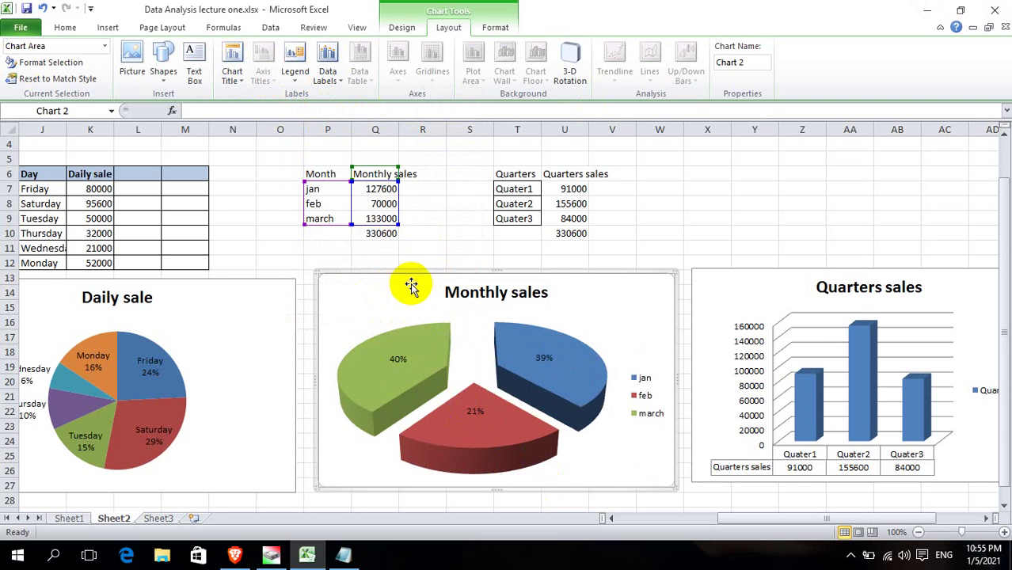
click(327, 73)
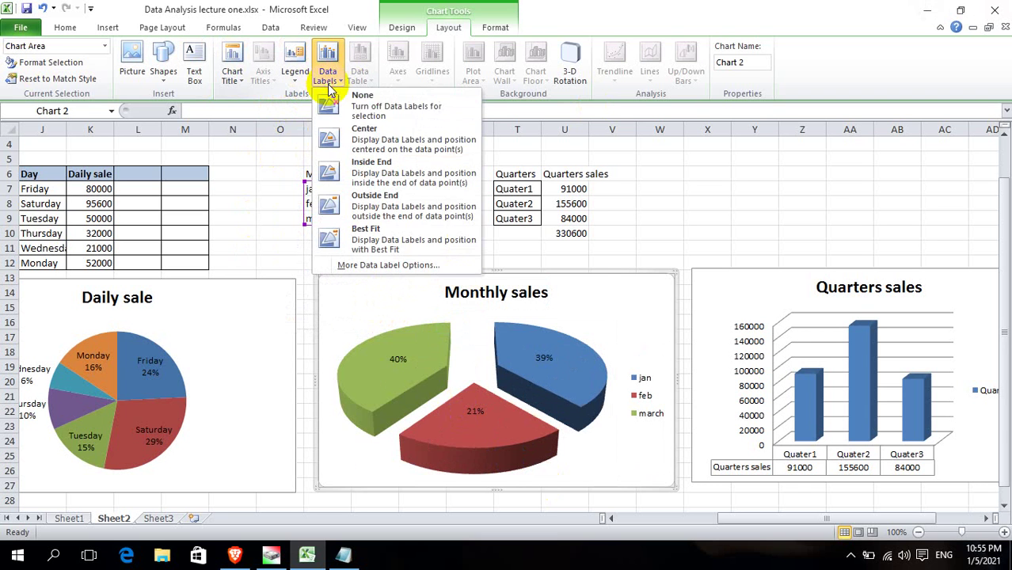
click(383, 139)
Position the Daily sale pie chart's data labels at the outside end of the slices.
click(266, 381)
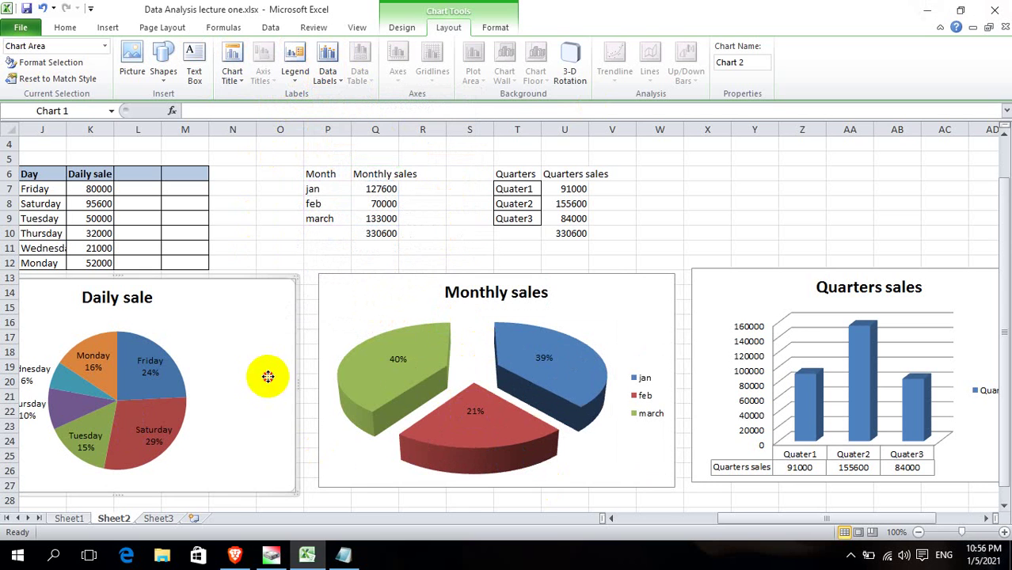
click(340, 80)
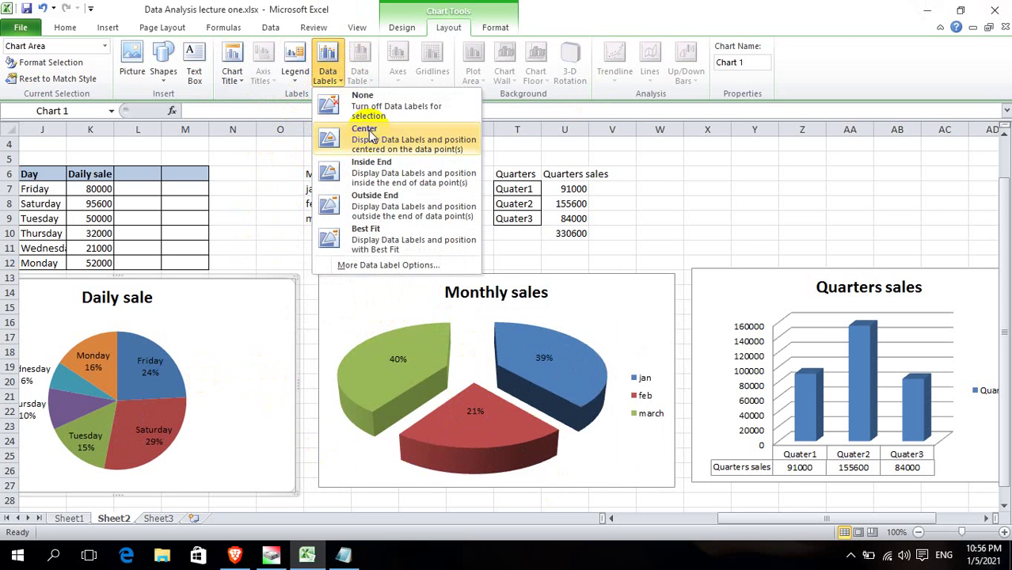
click(390, 142)
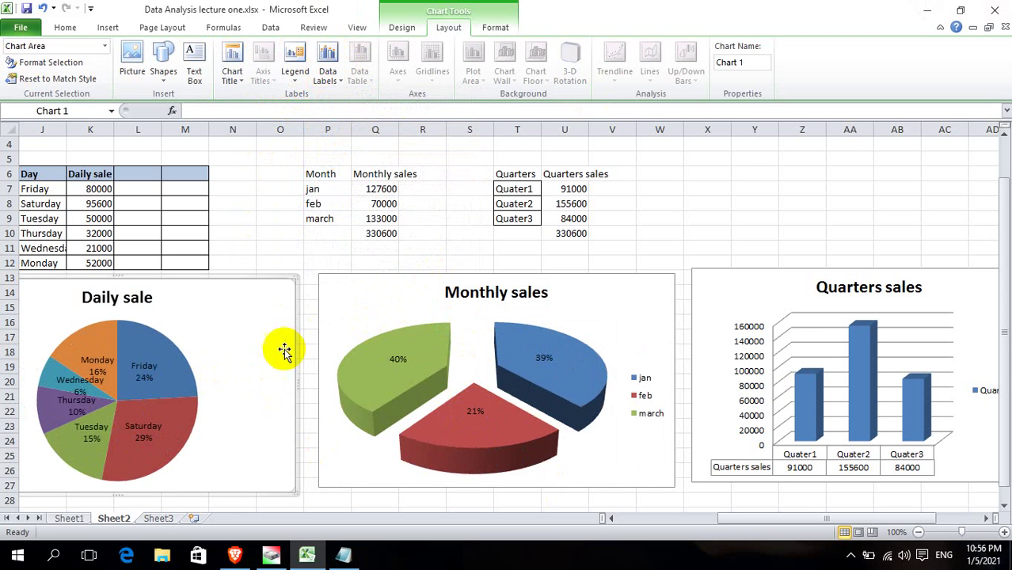
click(328, 71)
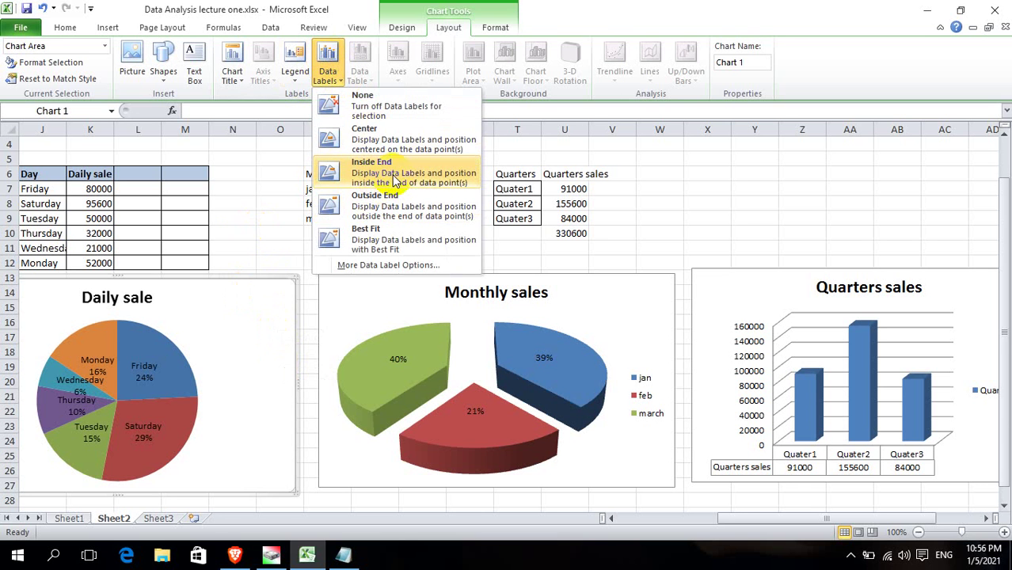
click(391, 206)
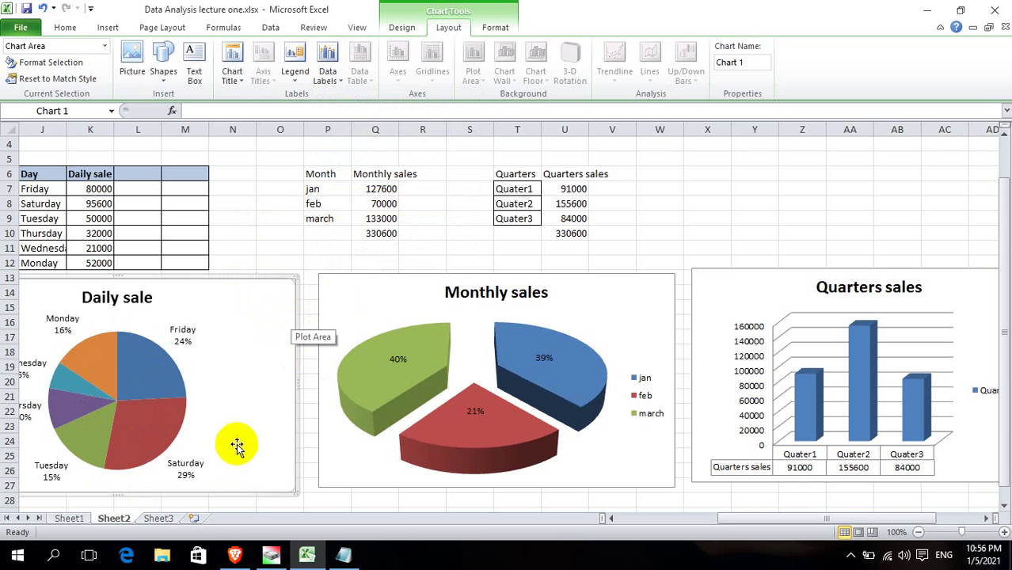
drag(708, 219, 707, 205)
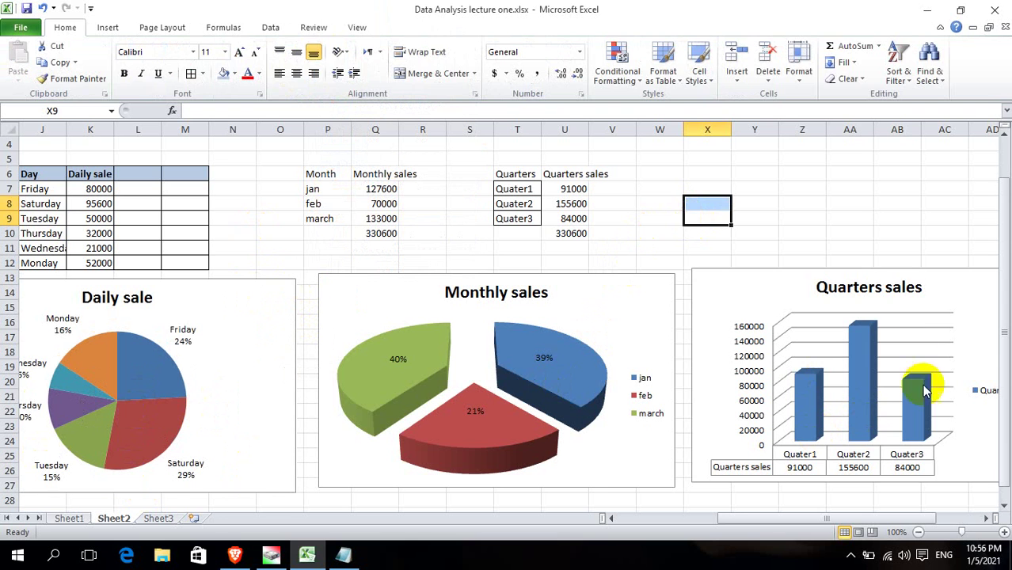
Review the three charts alongside the quarterly, monthly and daily summary tables and the source sales records in columns A to F.
click(903, 289)
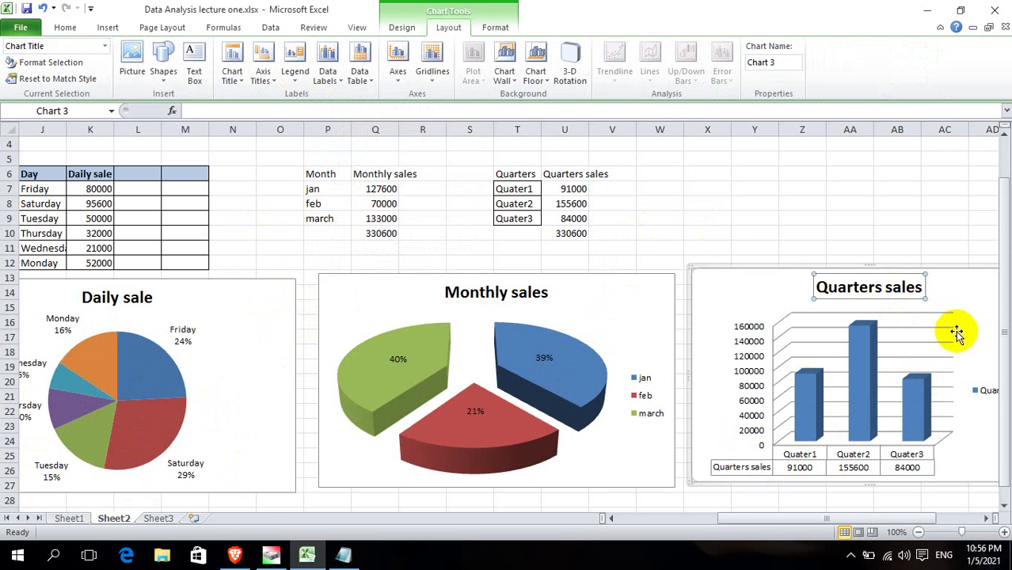
click(483, 324)
click(129, 321)
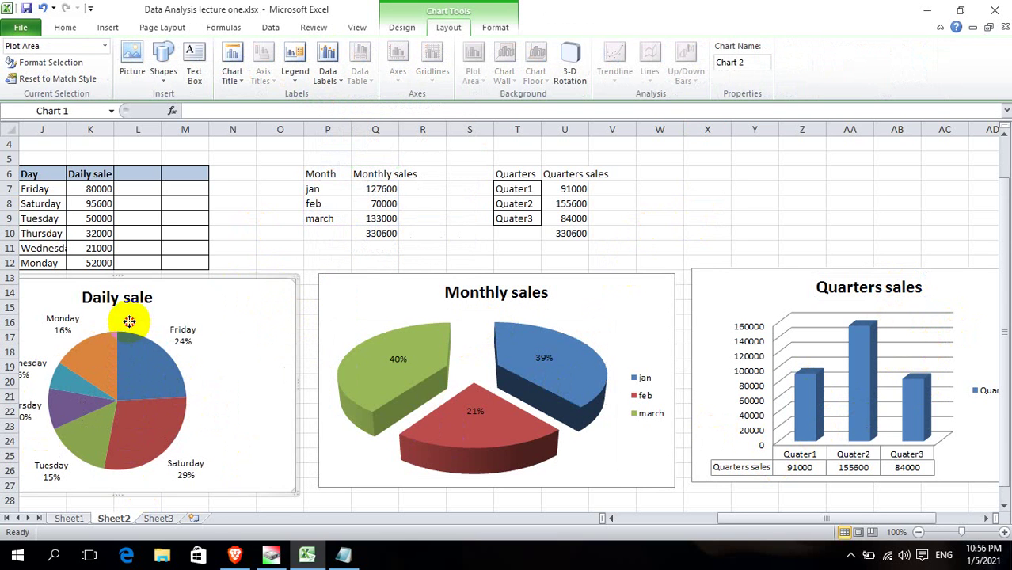
drag(504, 173, 606, 220)
click(606, 219)
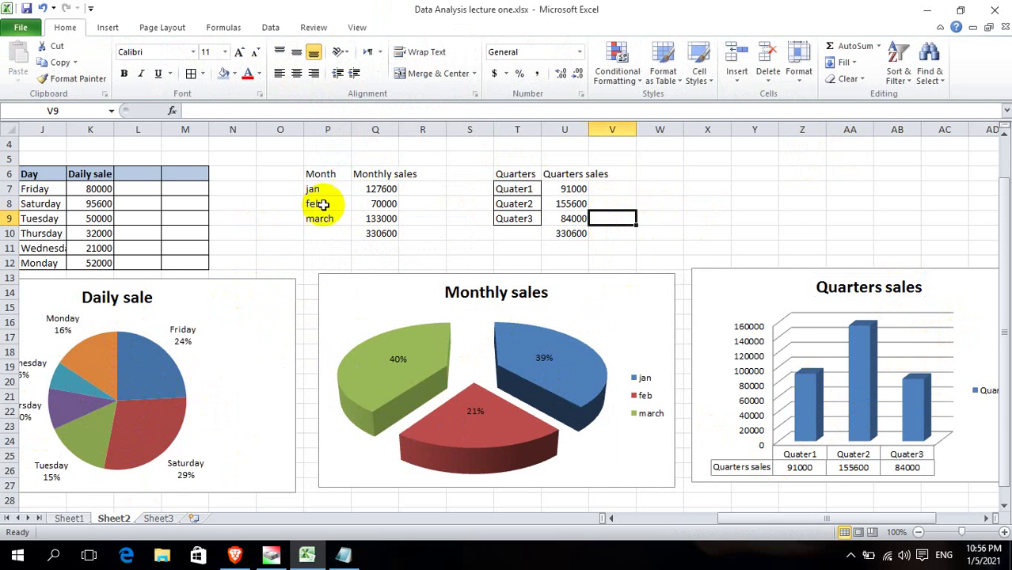
drag(312, 173, 418, 222)
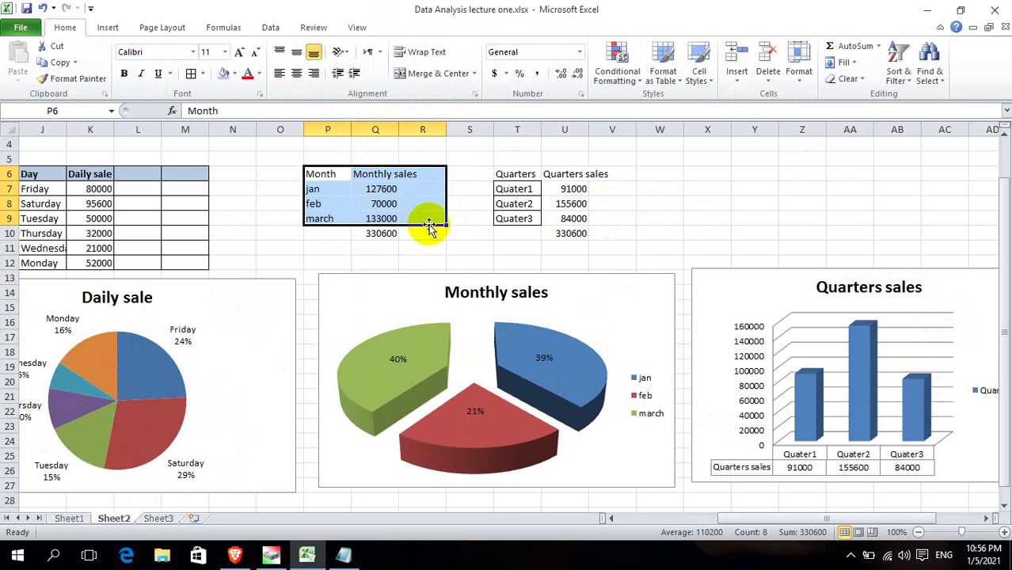
drag(46, 175, 186, 263)
click(309, 233)
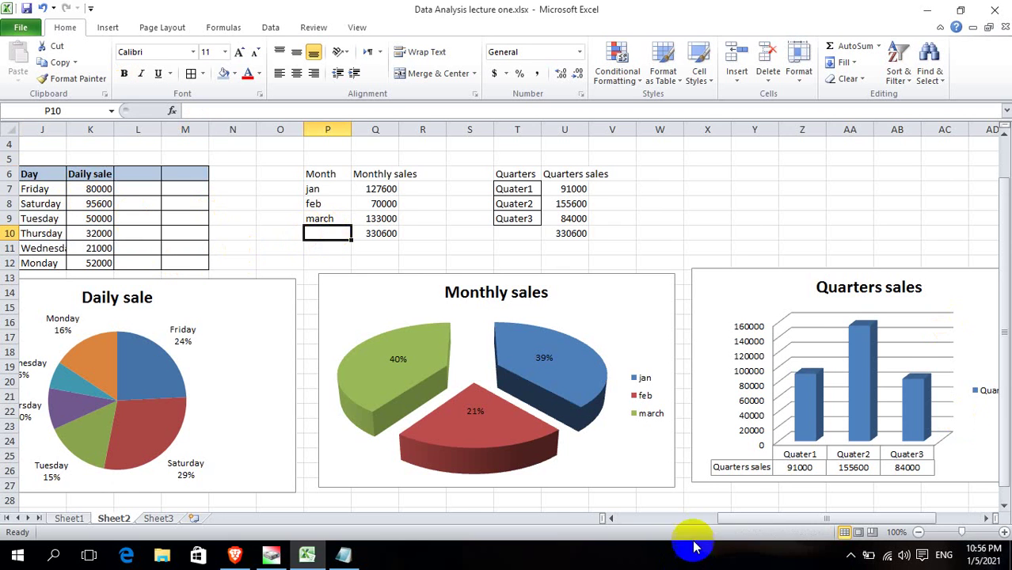
drag(767, 518, 631, 495)
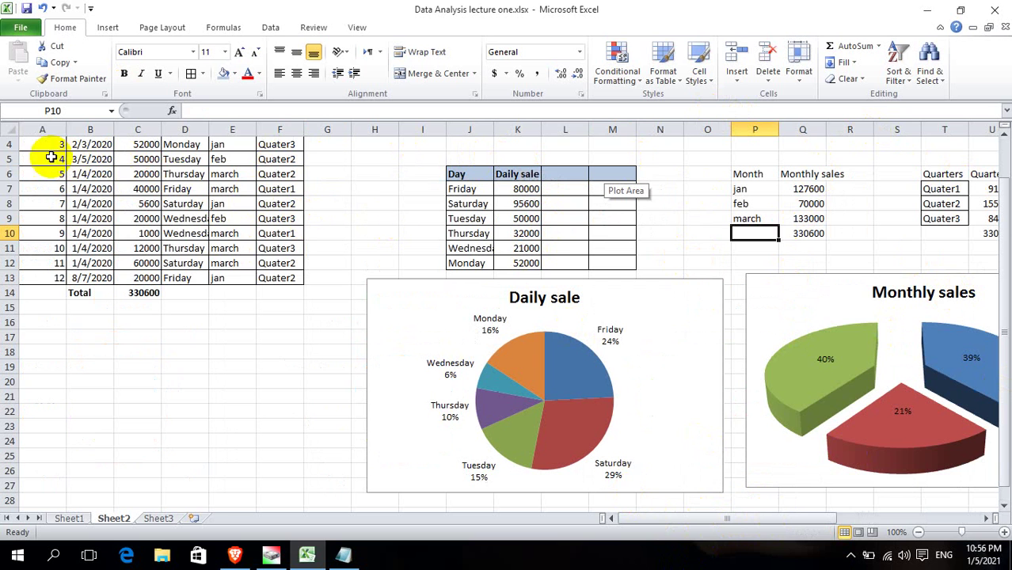
drag(33, 145, 263, 273)
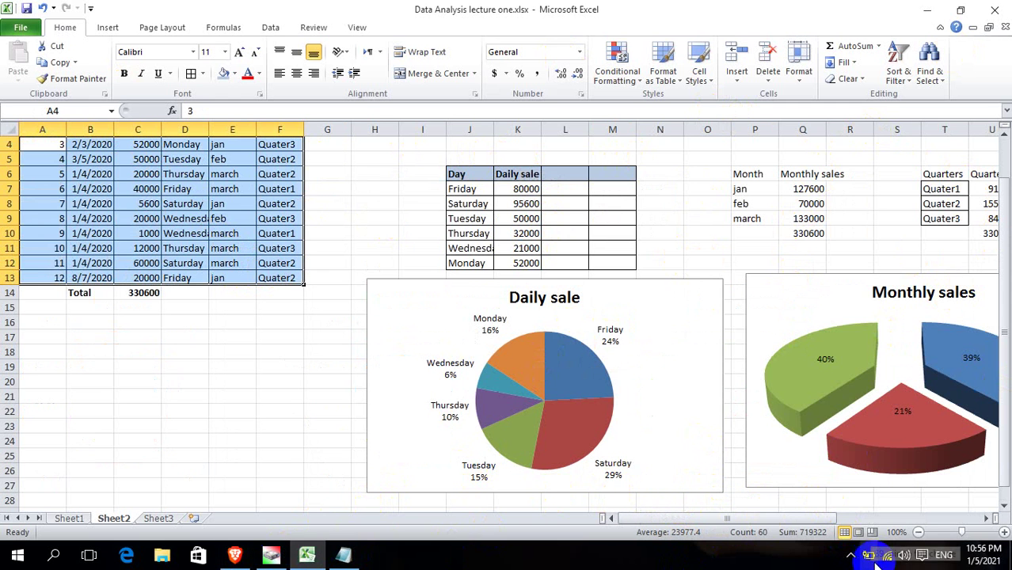
Switch to the untitled Notepad note with the definition of data analysis.
click(851, 555)
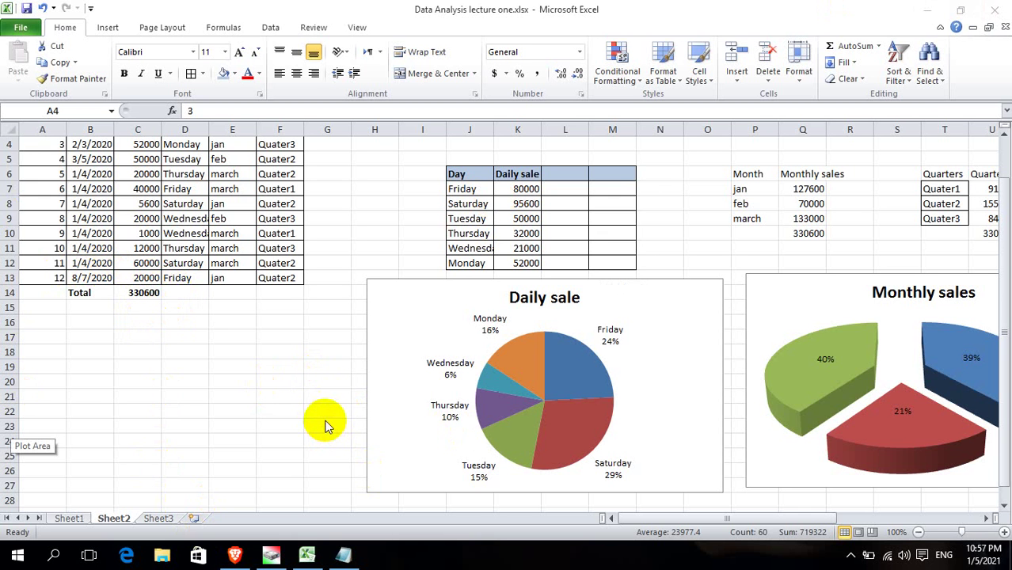
click(343, 557)
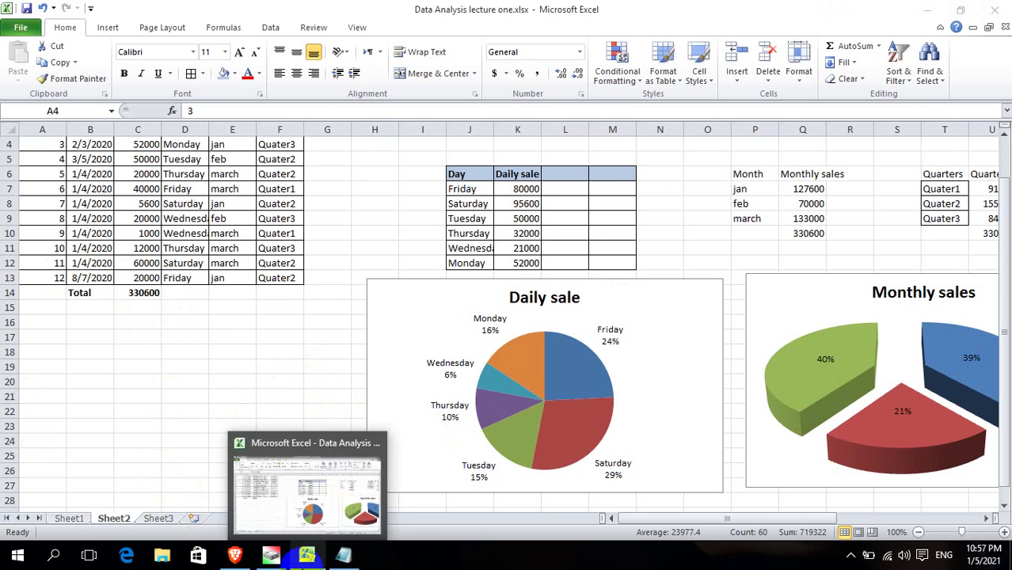
click(308, 556)
click(369, 559)
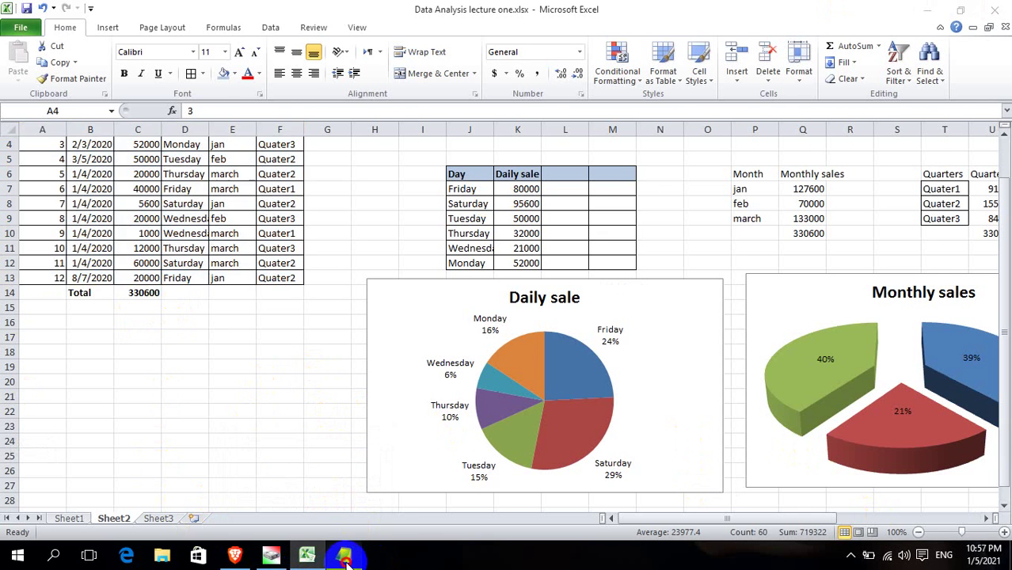
mouse_move(225, 557)
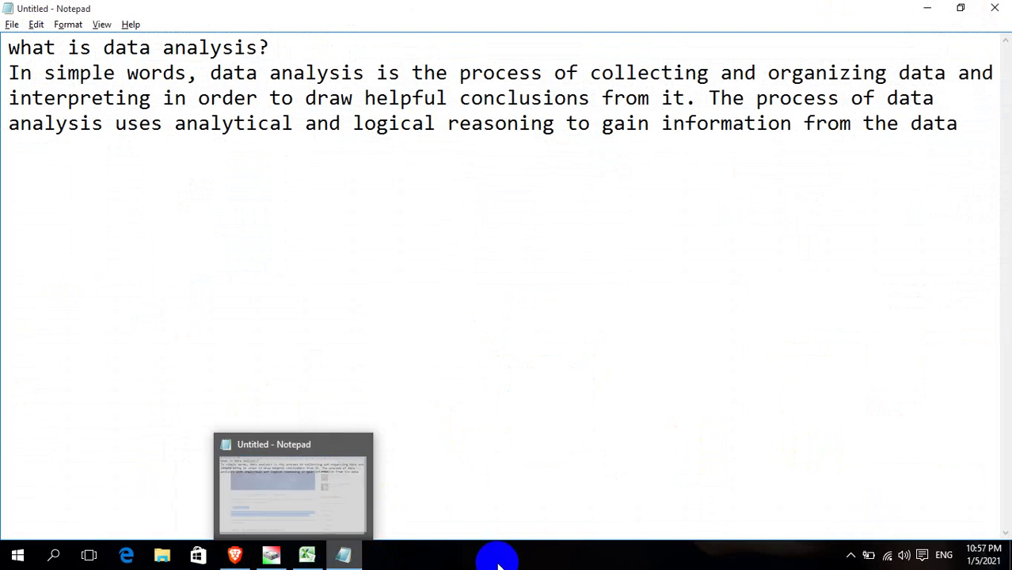